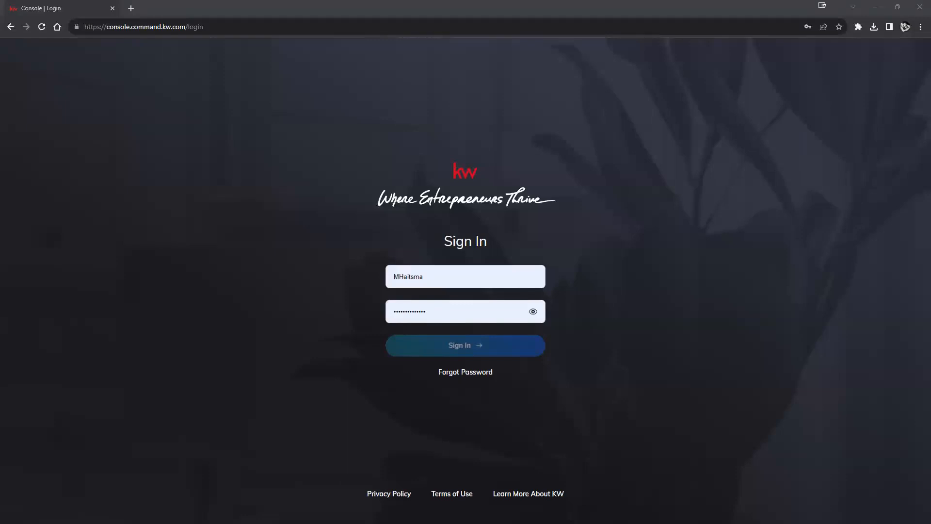
Step: Change the login page address to agent.kw.com and load it
click(500, 275)
click(496, 332)
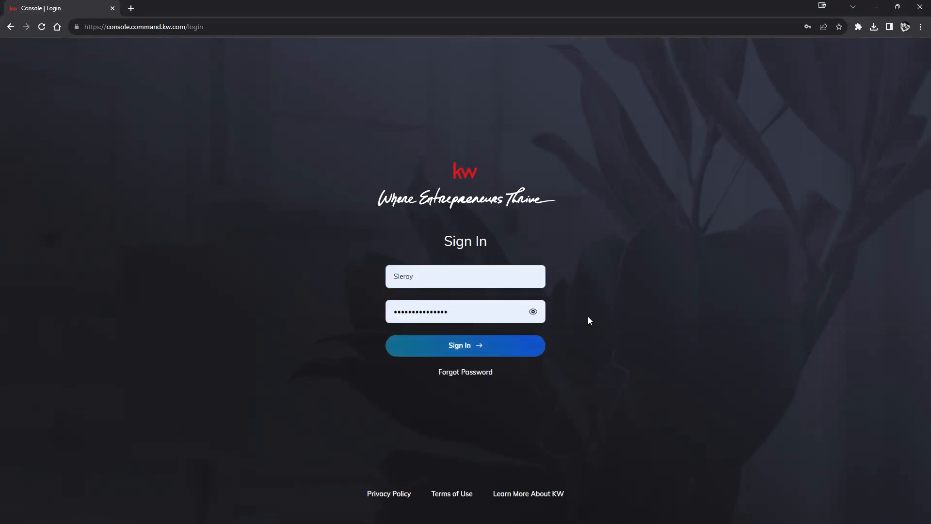
click(216, 27)
click(201, 67)
drag(106, 27, 329, 48)
text(agent.kw.c)
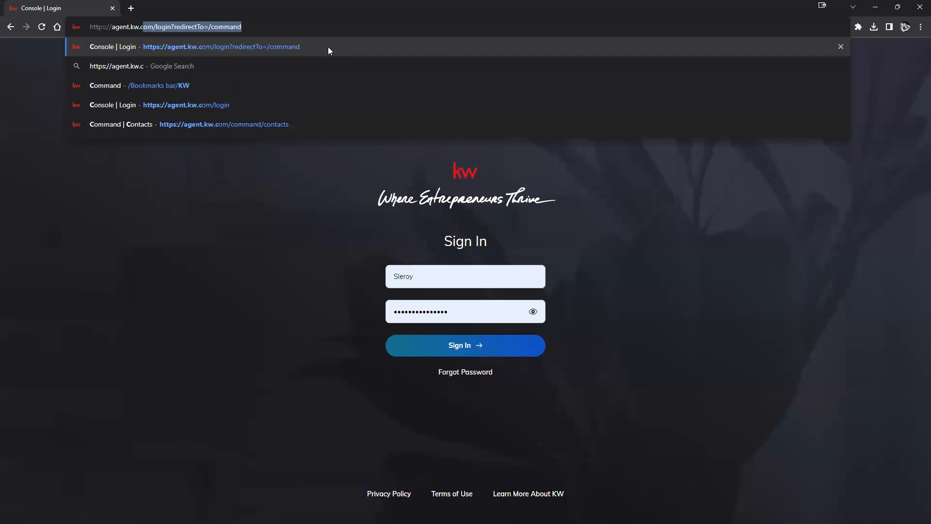
key(Return)
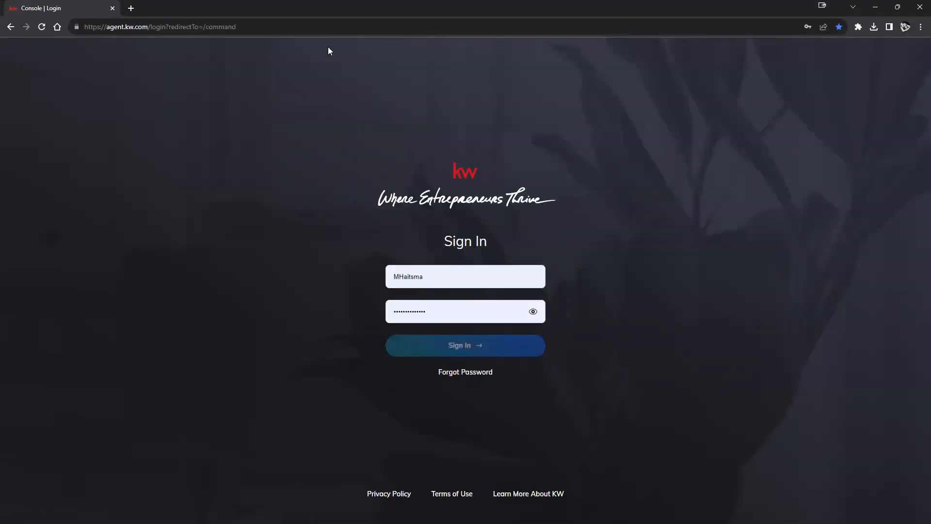
Step: Sign in to Command with the saved agent account's autofilled credentials
click(412, 277)
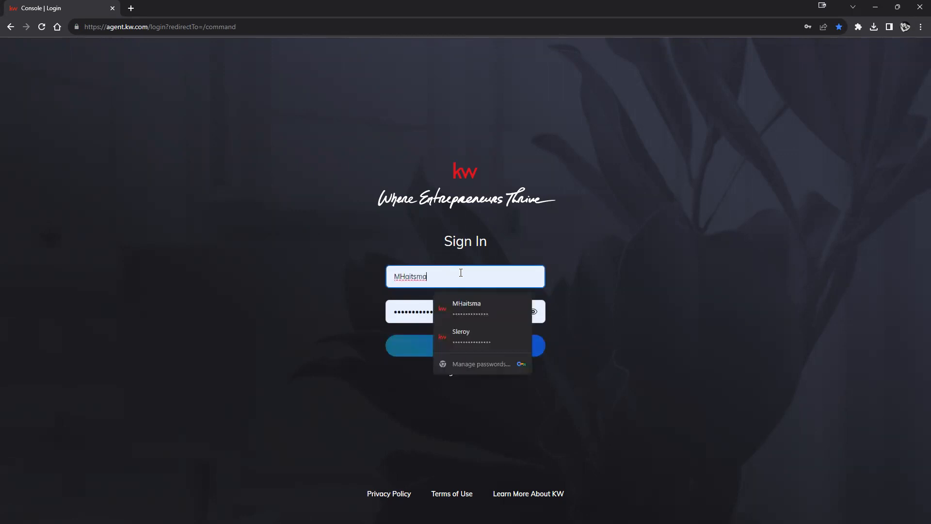
click(471, 338)
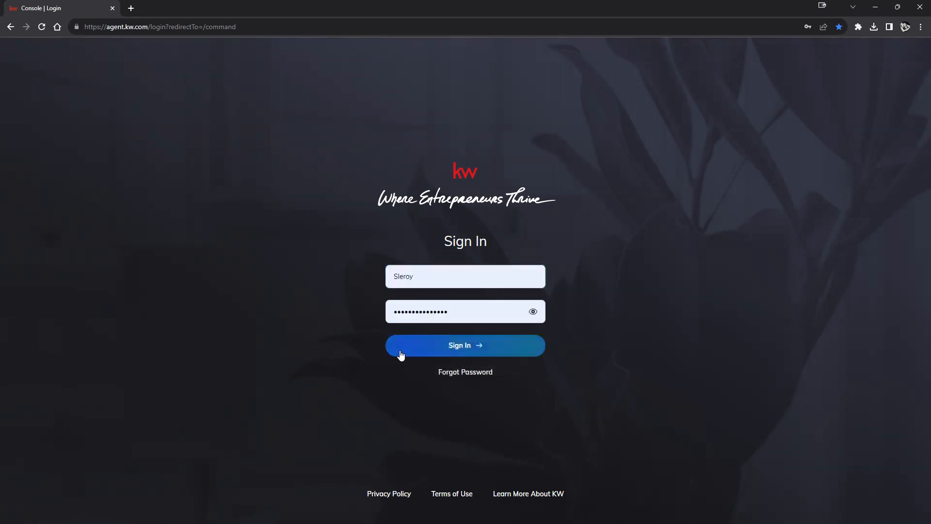
click(487, 351)
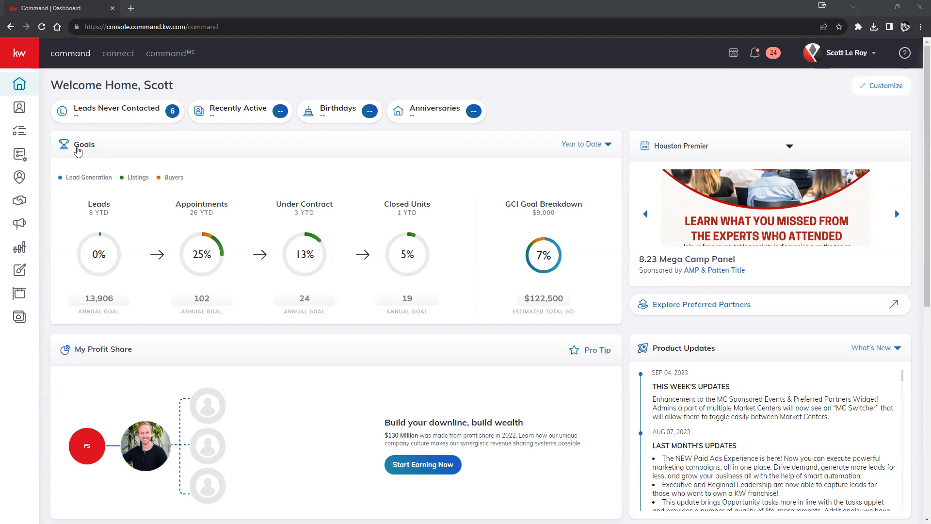
Step: Expand and collapse the dashboard's navigation sidebar, then open the account options menu
click(19, 54)
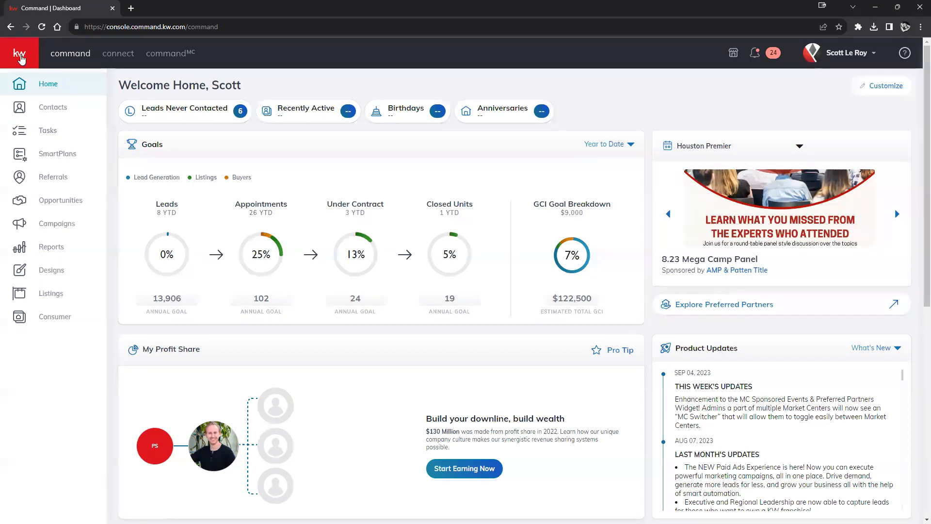
click(19, 54)
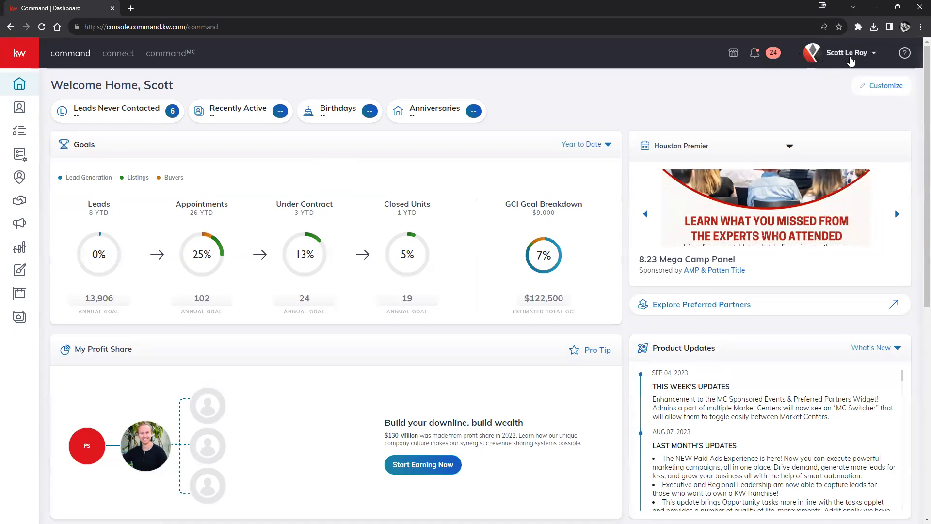
click(850, 60)
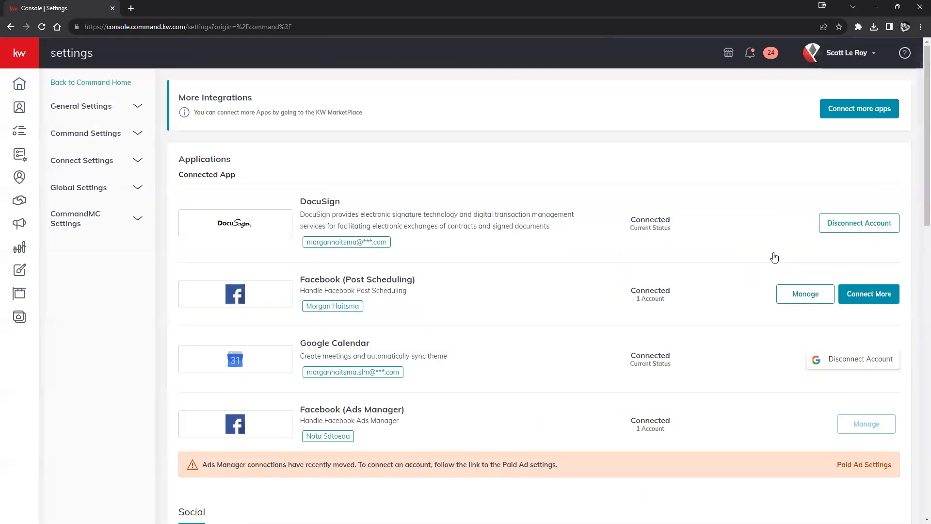
Step: Scroll down through the Applications integrations list in Settings and back up
scroll(688, 196, down, 1)
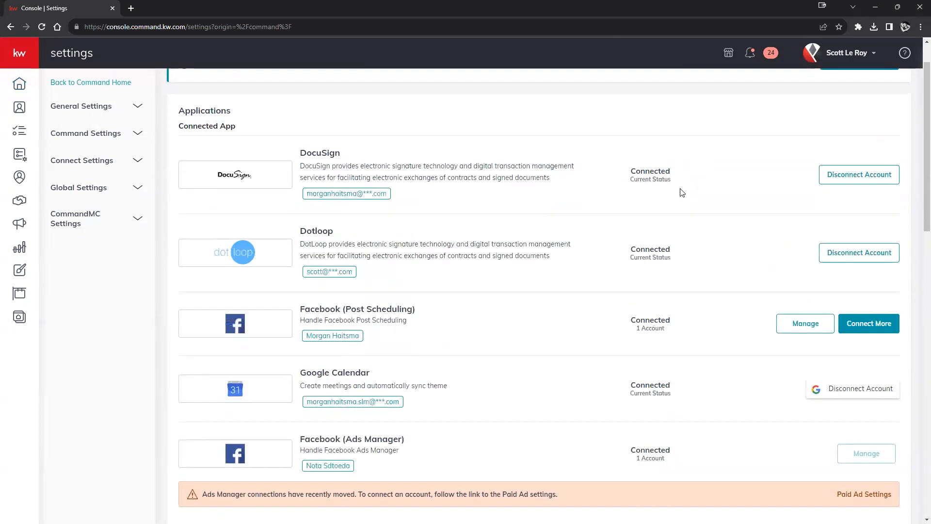
scroll(682, 192, down, 3)
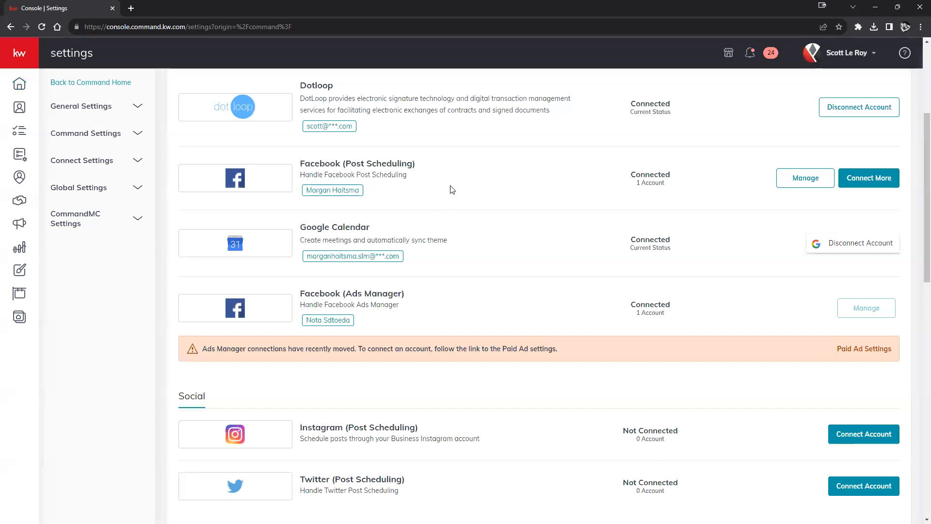
scroll(473, 213, down, 4)
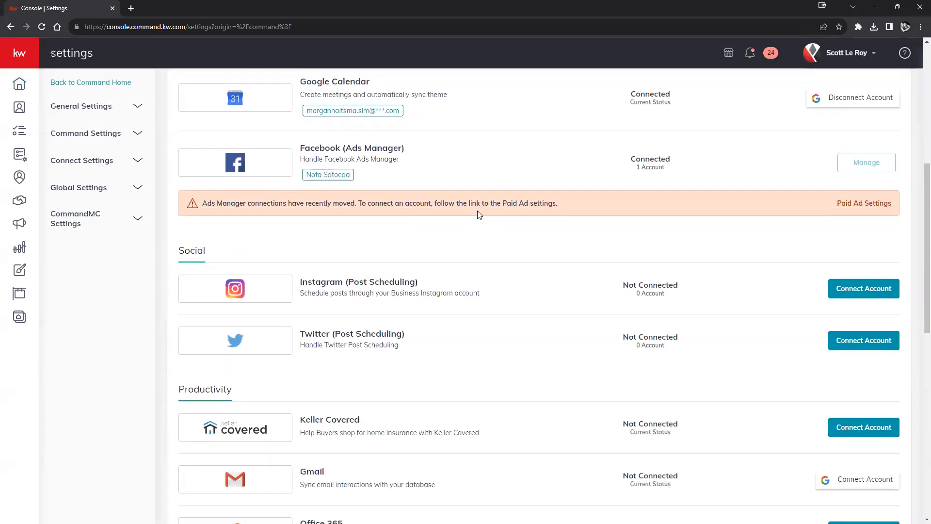
scroll(490, 247, down, 4)
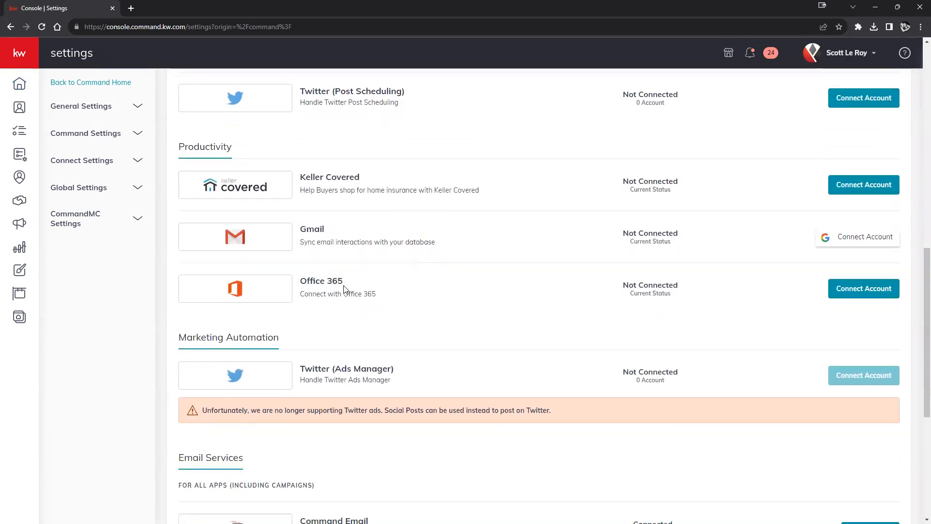
scroll(369, 235, down, 4)
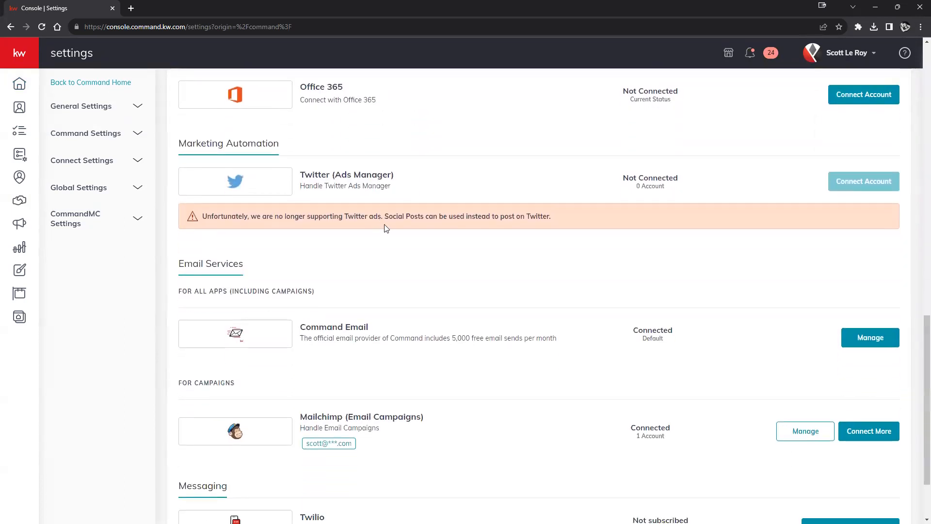
scroll(630, 417, down, 2)
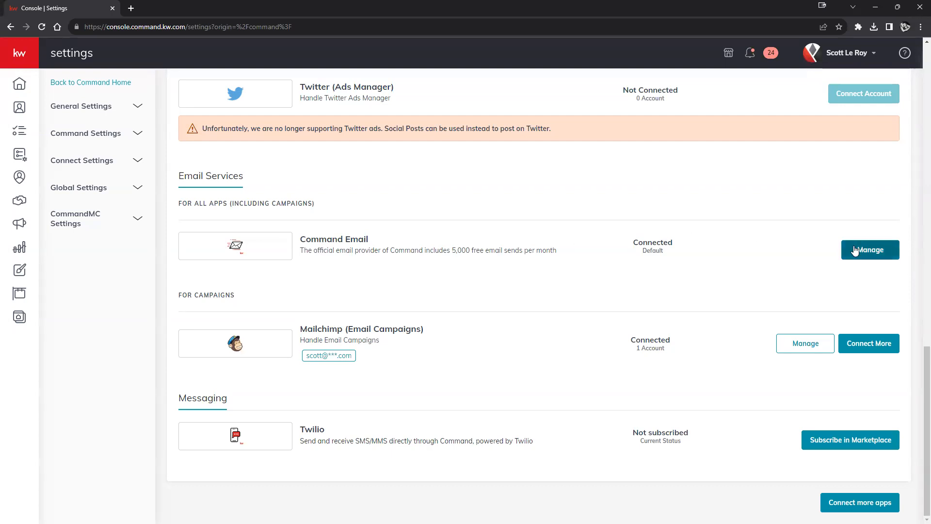
scroll(490, 264, up, 9)
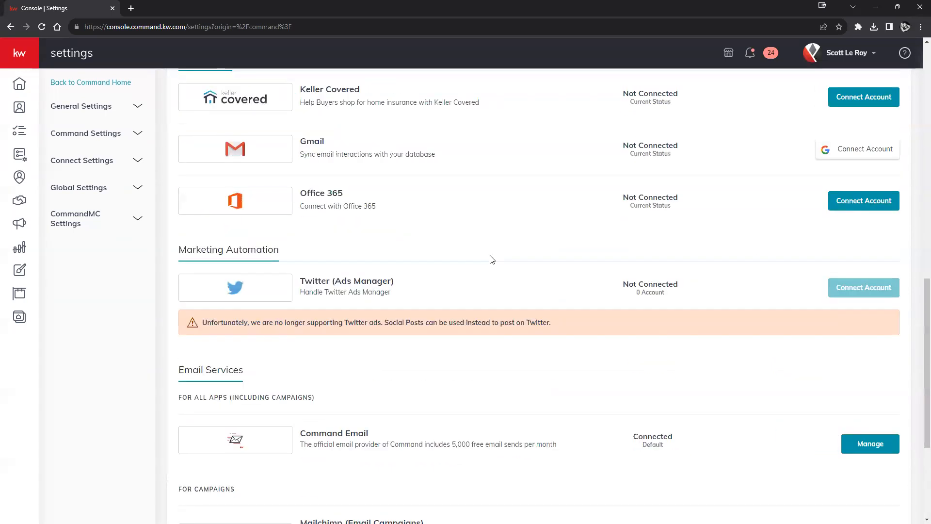
scroll(471, 265, up, 9)
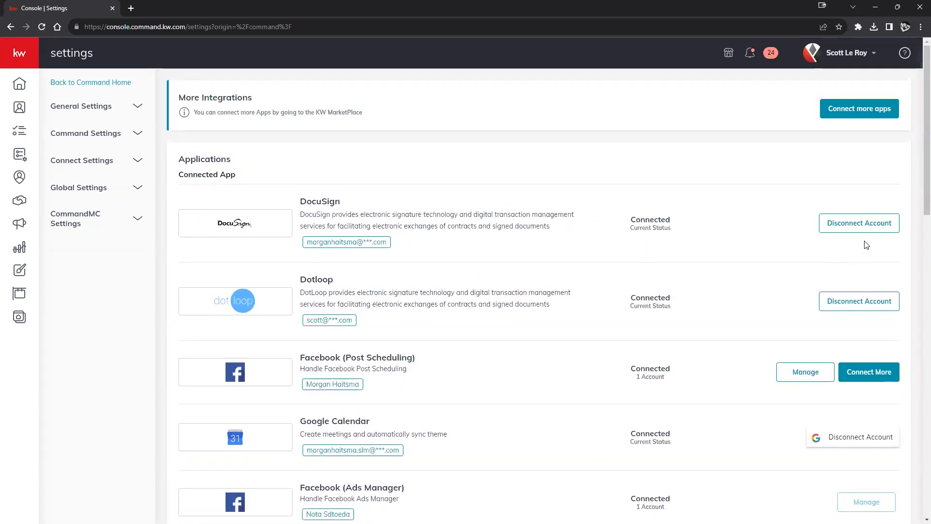
Step: Disconnect DocuSign and find it as Not Connected under Digital Signature & Transactions
click(852, 228)
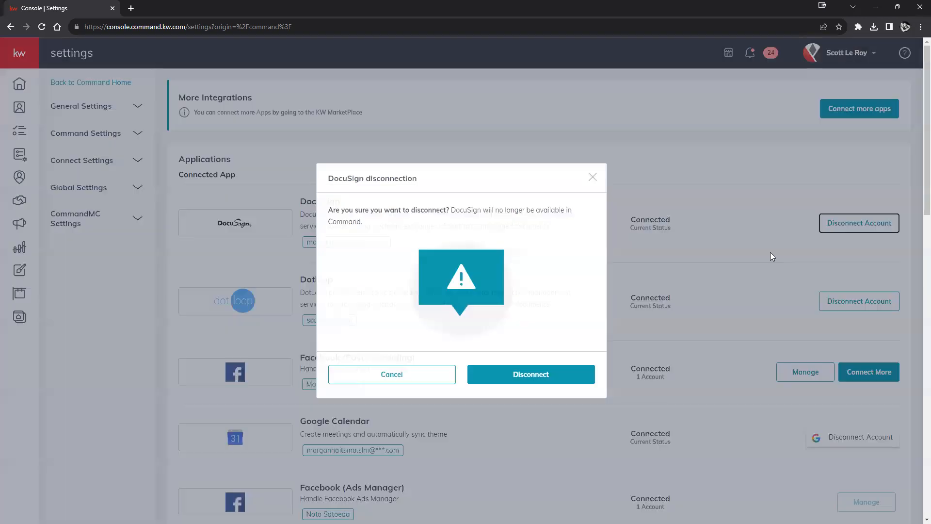
click(509, 379)
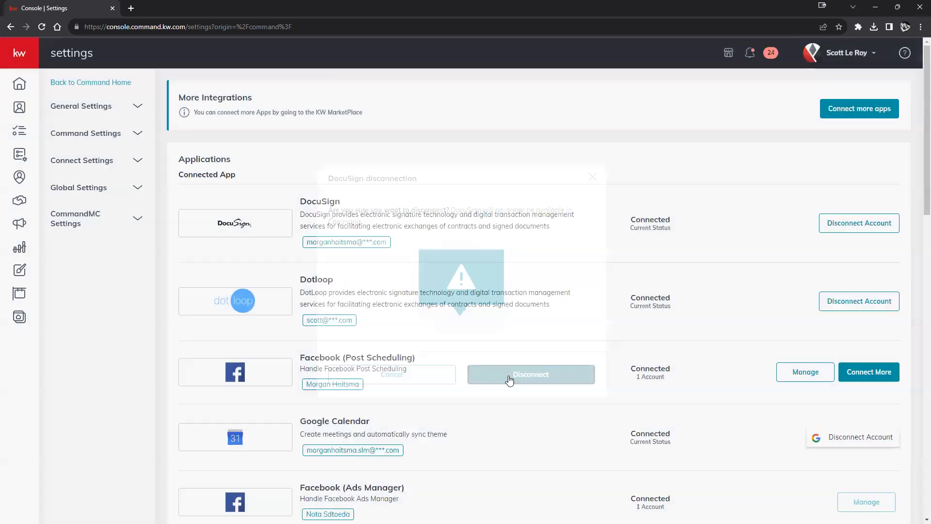
scroll(492, 247, down, 7)
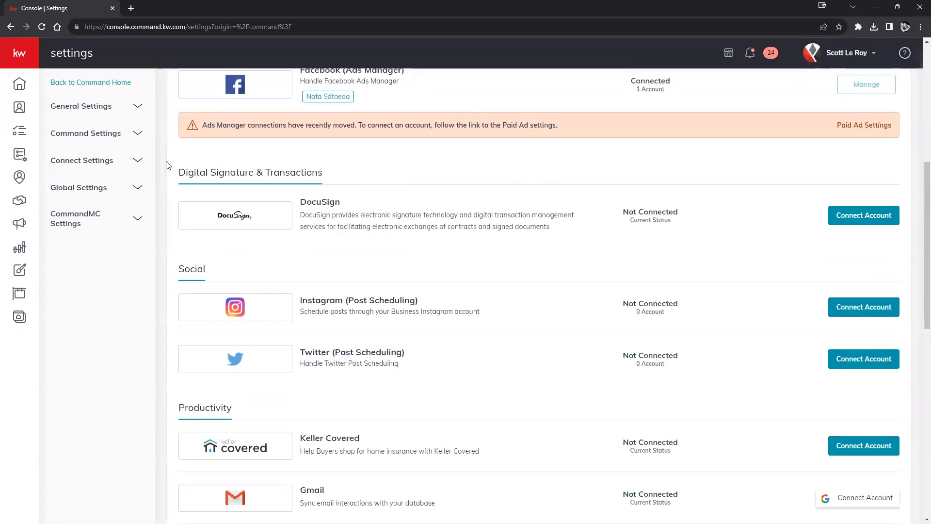
drag(179, 172, 325, 174)
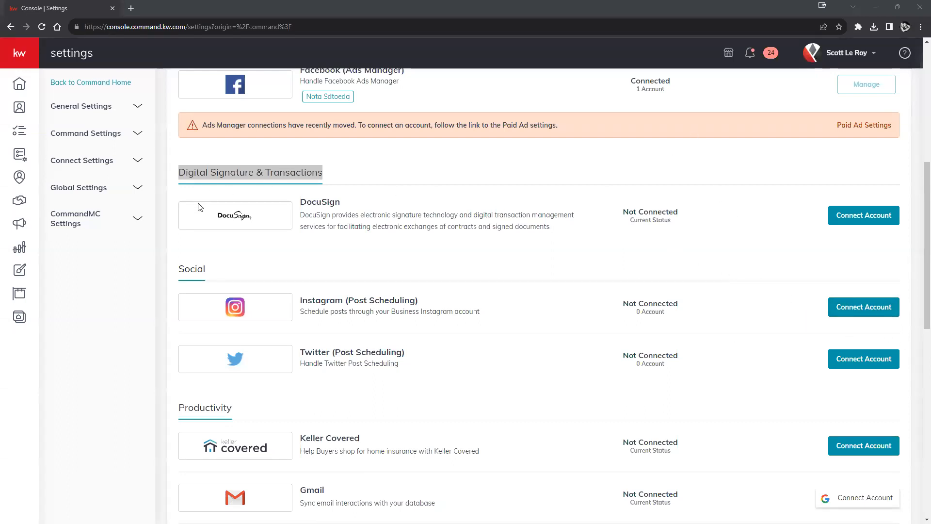
click(747, 268)
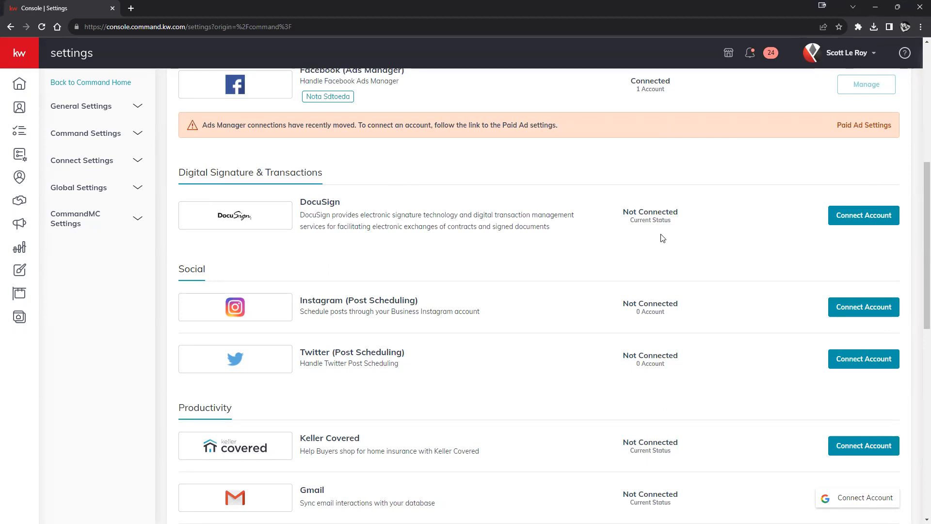
Step: Load docusign.com in a new tab, then switch between it and Command Settings
click(131, 14)
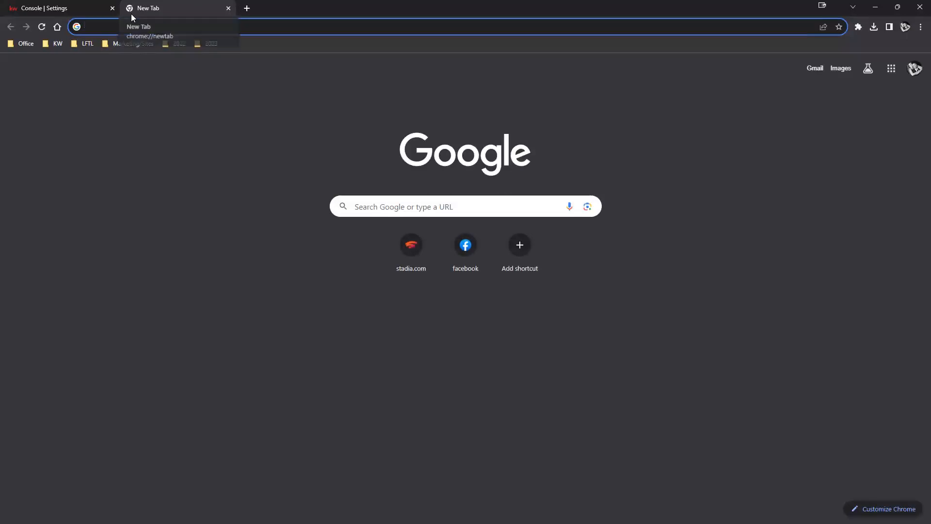
text(docusign.com)
key(Return)
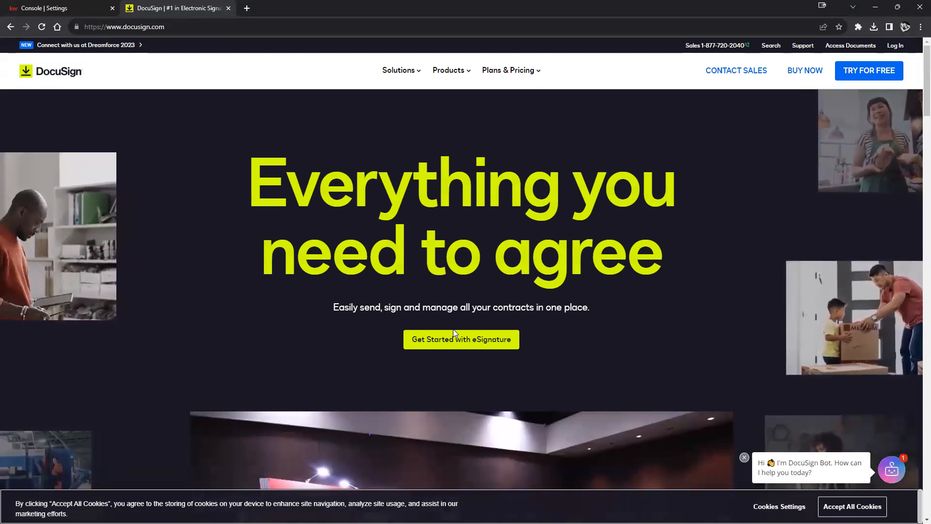
click(44, 8)
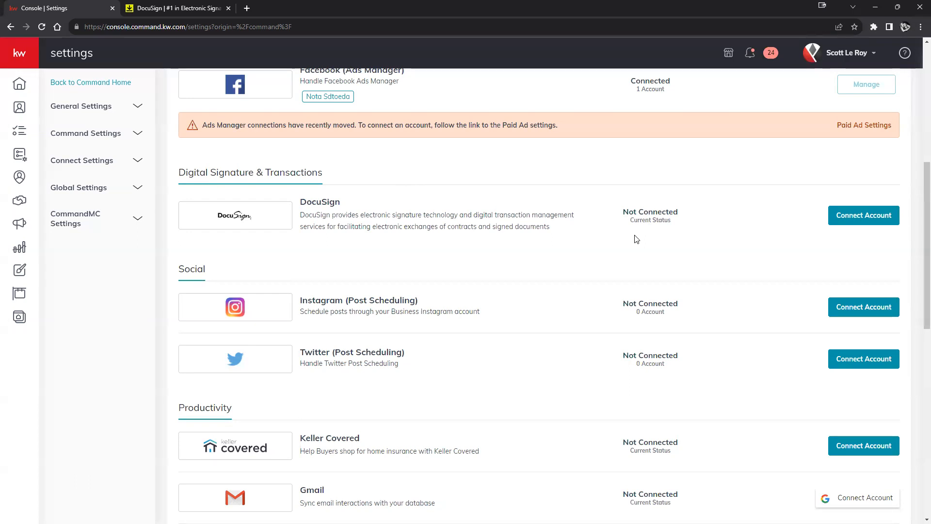
click(165, 11)
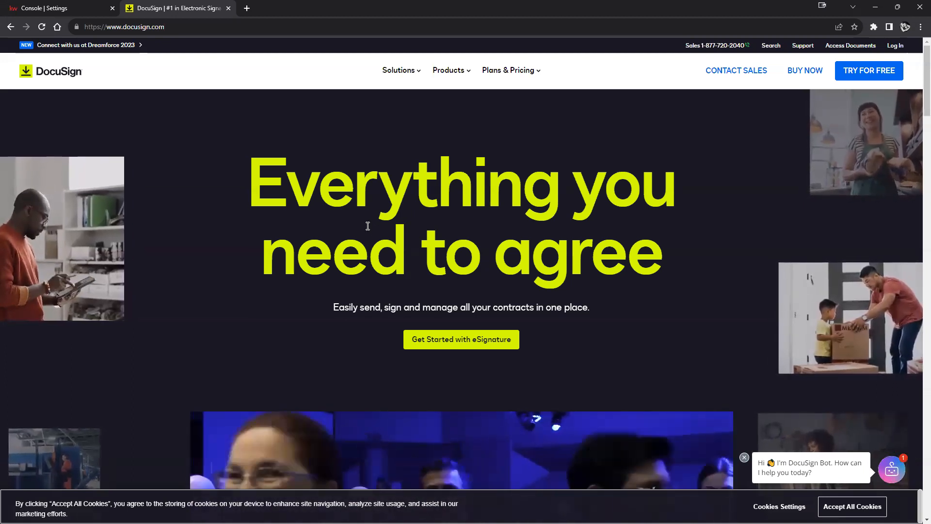
click(68, 9)
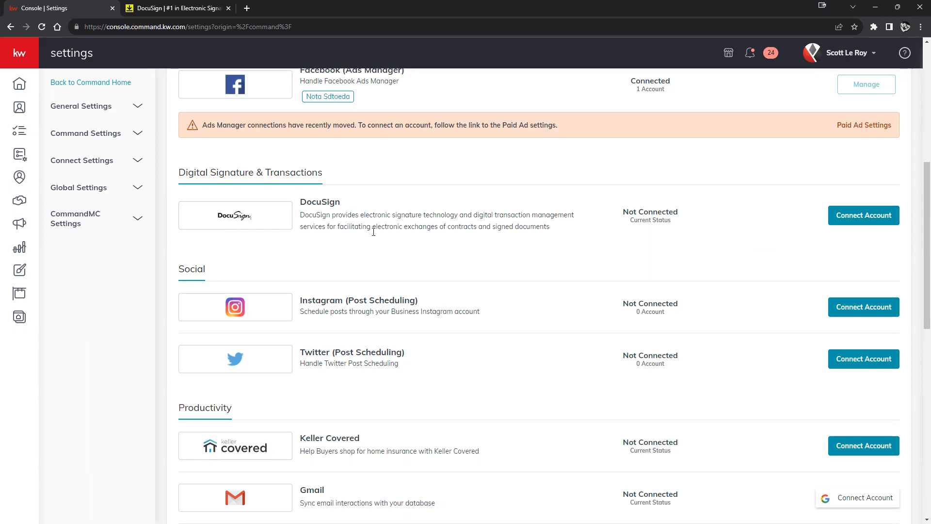
Step: Open the DocuSign Connection dialog from the DocuSign row in Settings
click(815, 54)
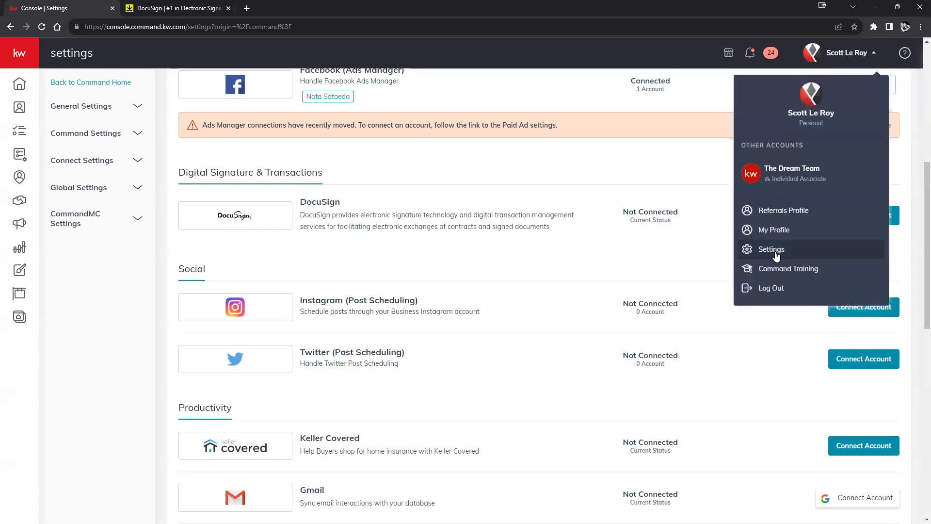
click(659, 258)
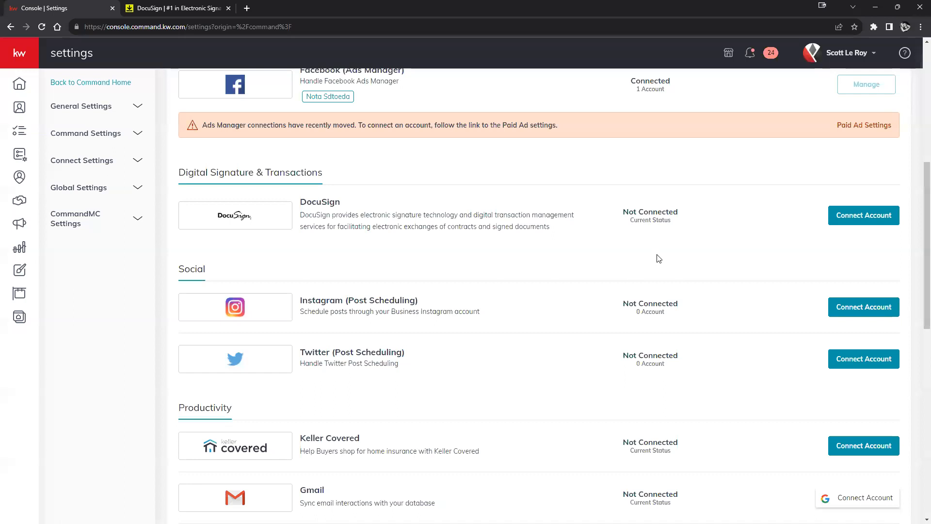
scroll(552, 249, up, 2)
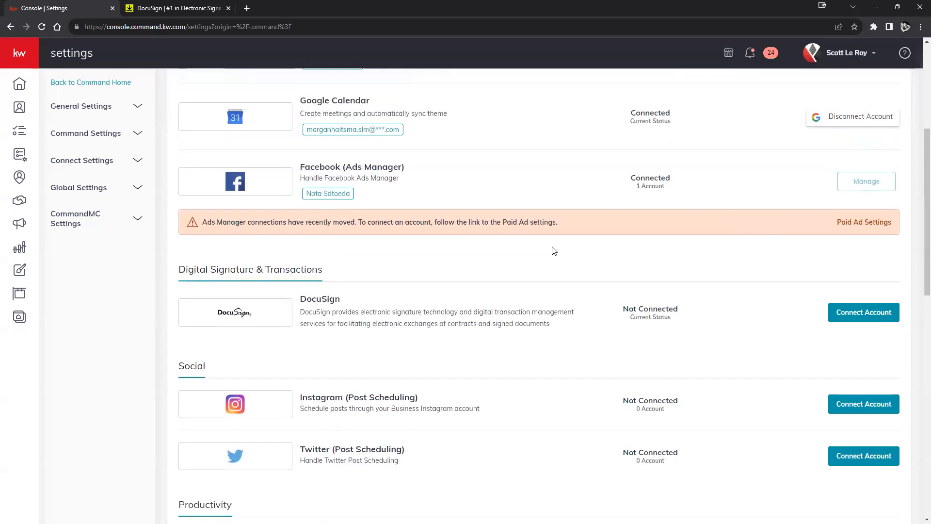
click(858, 314)
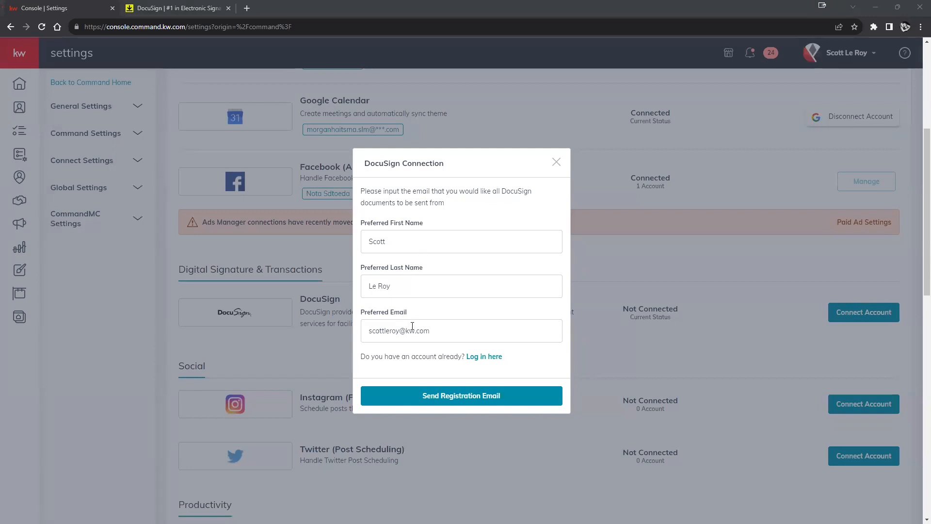
drag(367, 331, 438, 332)
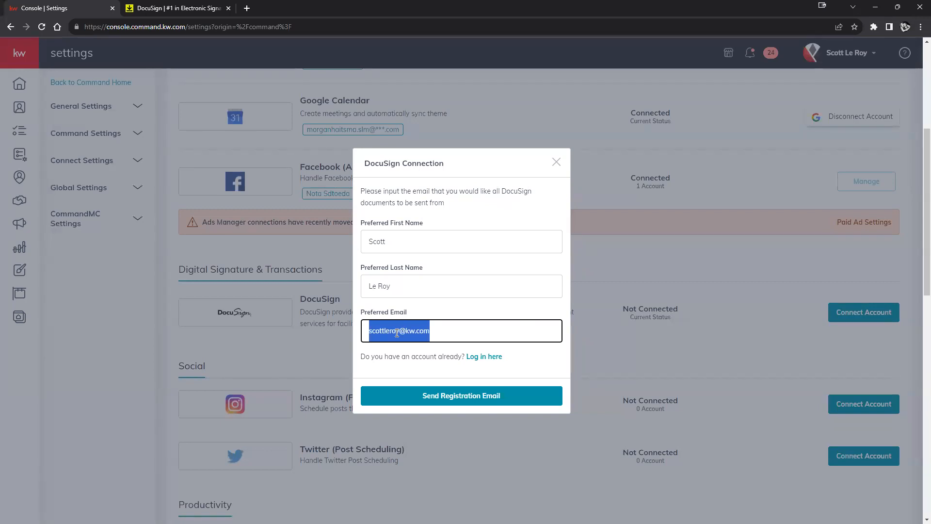
drag(438, 330, 369, 333)
click(197, 13)
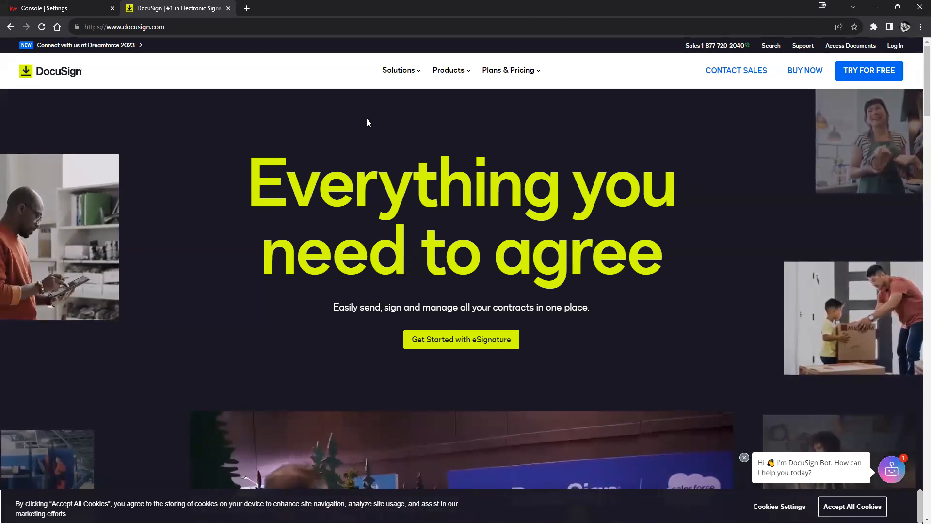
click(73, 9)
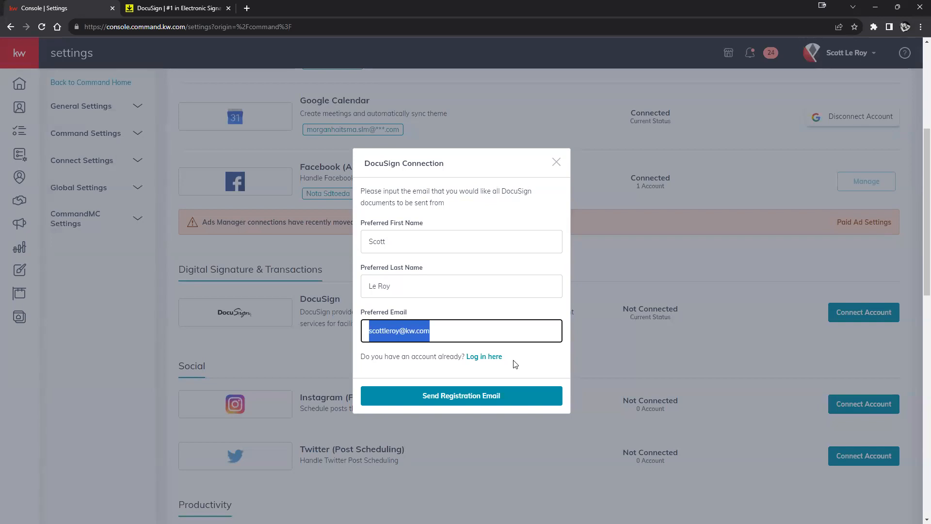
click(402, 335)
double_click(422, 329)
drag(423, 329, 378, 331)
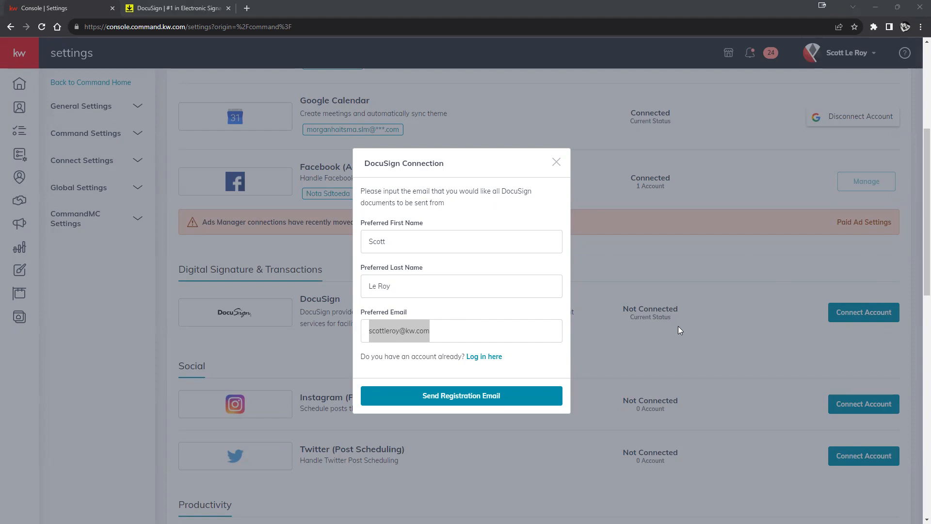
click(509, 358)
drag(509, 359, 464, 361)
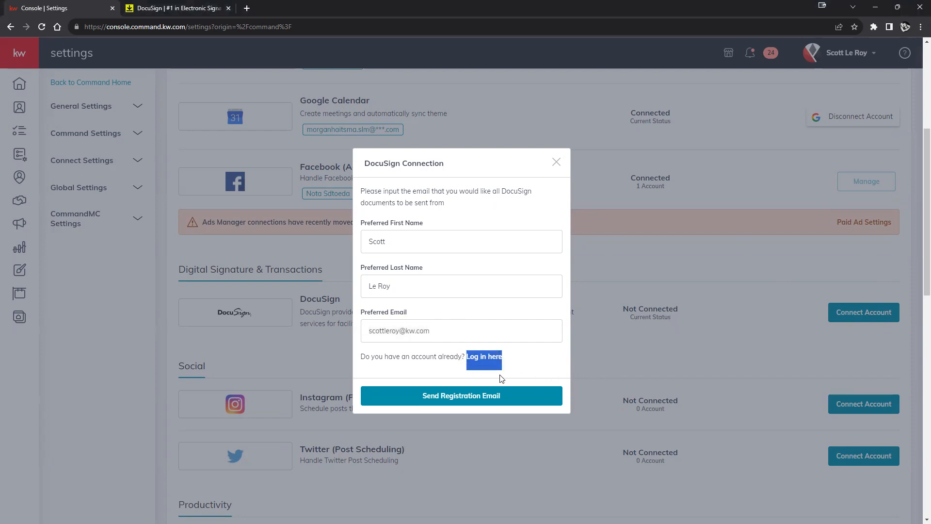
Step: Choose existing-account login, replace the email's user name with the existing account's, and log in
click(483, 359)
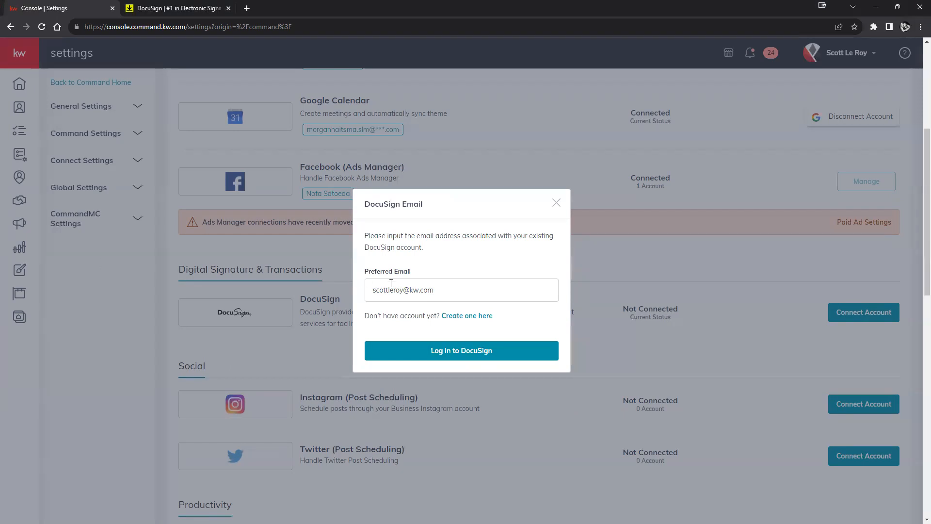
drag(403, 289, 365, 293)
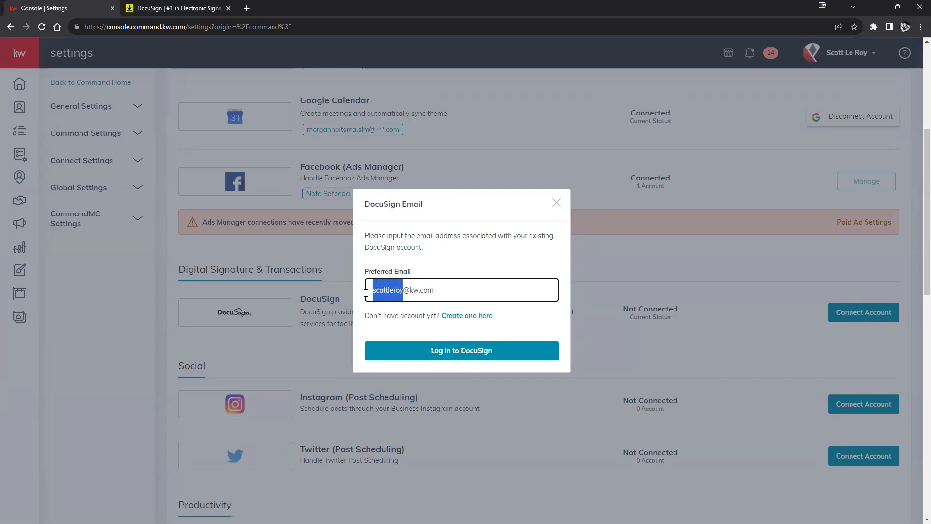
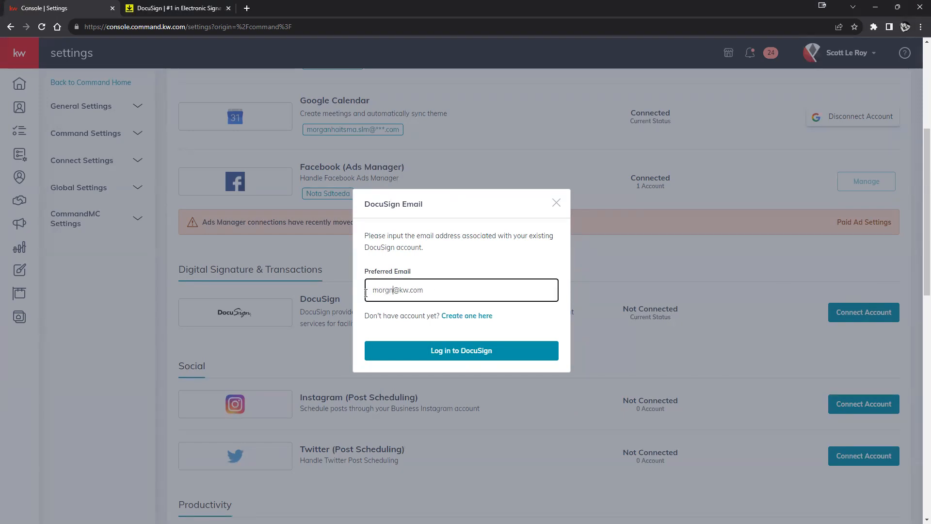
click(461, 351)
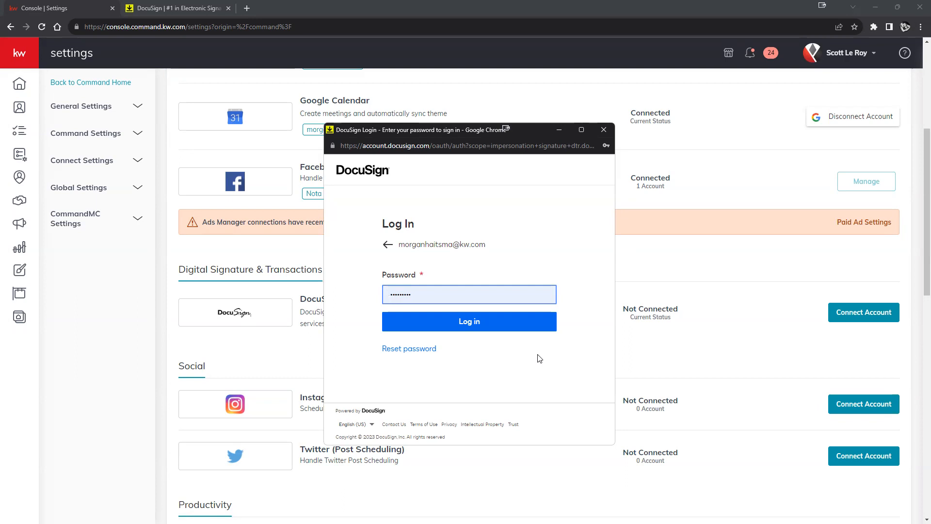
Step: Submit the DocuSign password, skip passkey setup, and confirm DocuSign is ready
click(506, 321)
scroll(487, 330, down, 2)
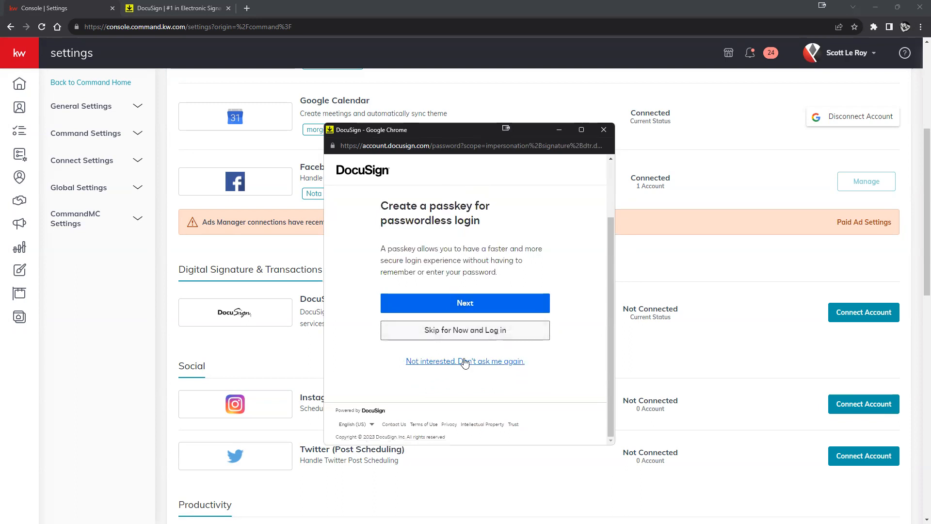
click(484, 331)
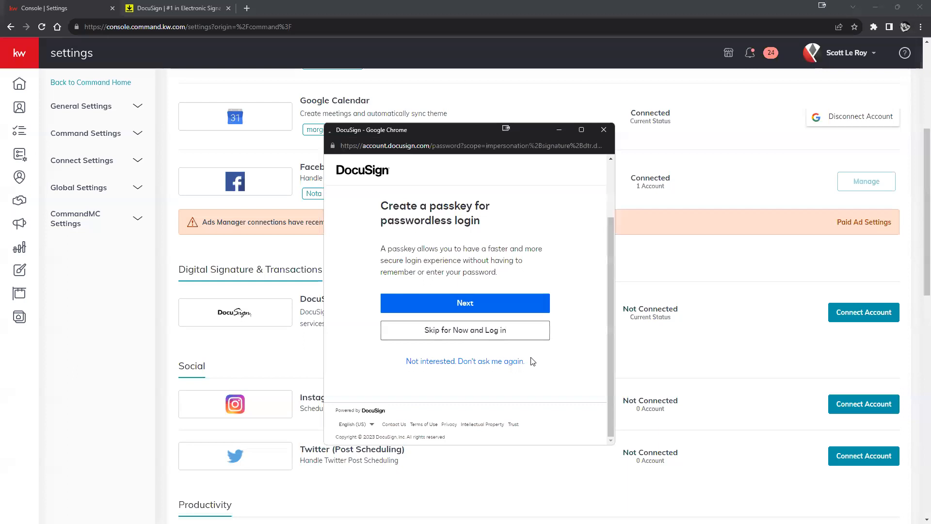
drag(334, 51, 505, 68)
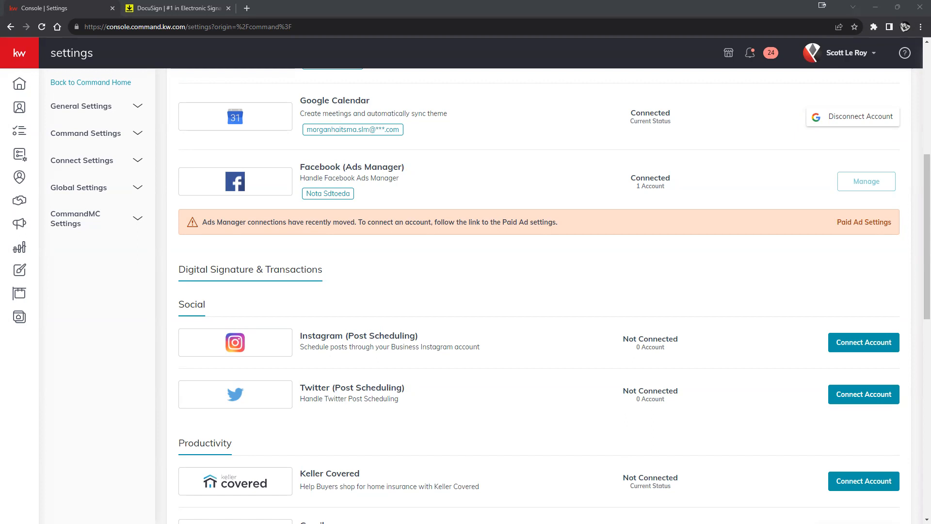
Step: Scroll up to the Applications list to verify DocuSign now shows Connected
scroll(516, 465, up, 6)
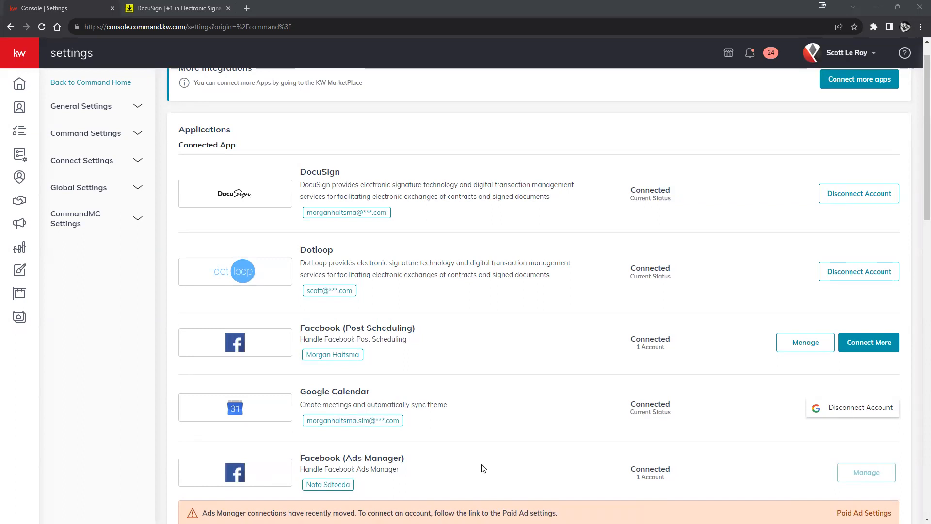
scroll(494, 373, up, 1)
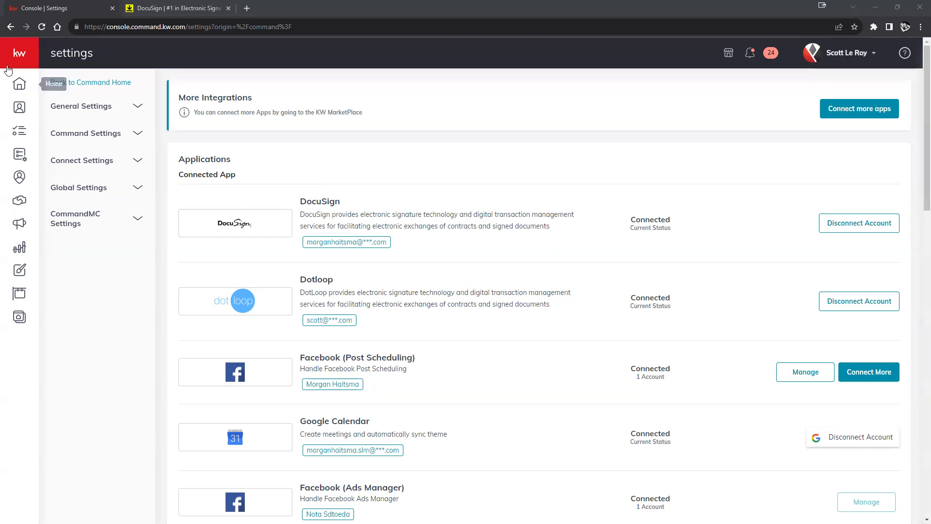
mouse_move(14, 57)
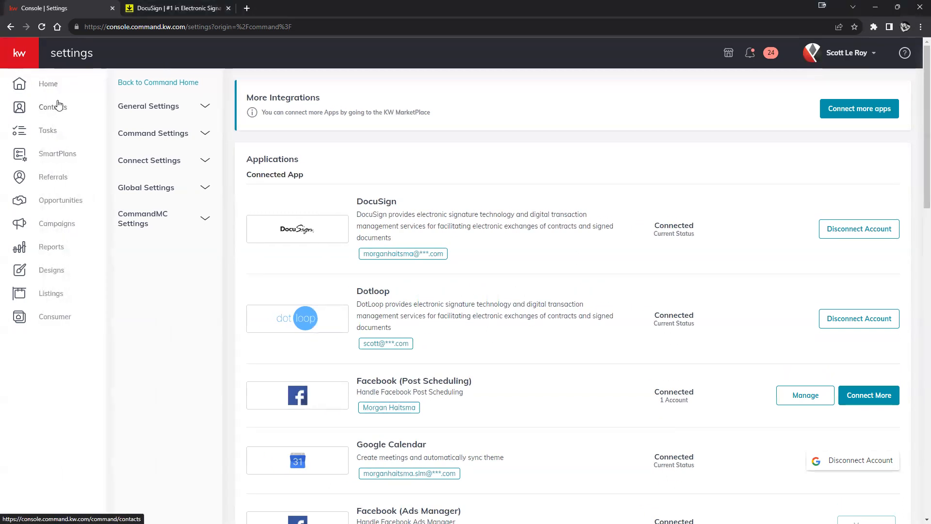
Step: Open Contacts, start and cancel a new contact, and review the search field options
click(59, 110)
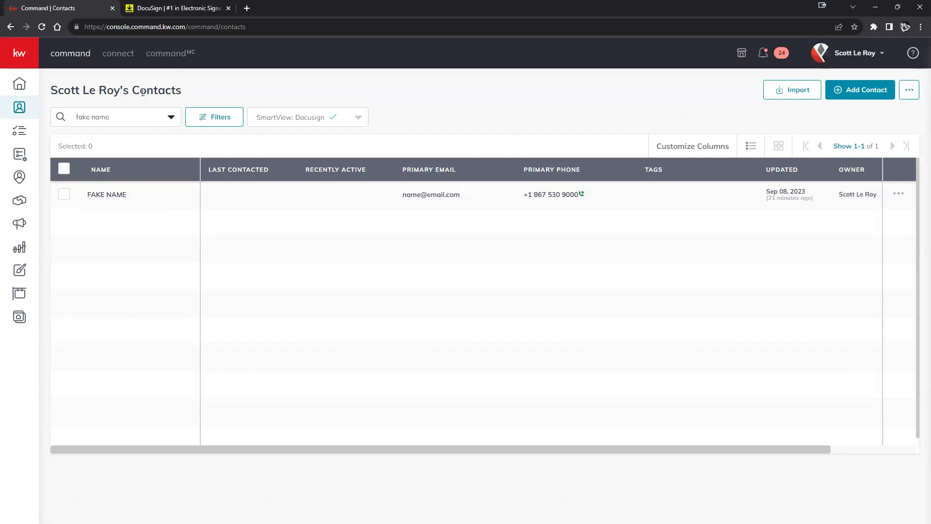
click(25, 60)
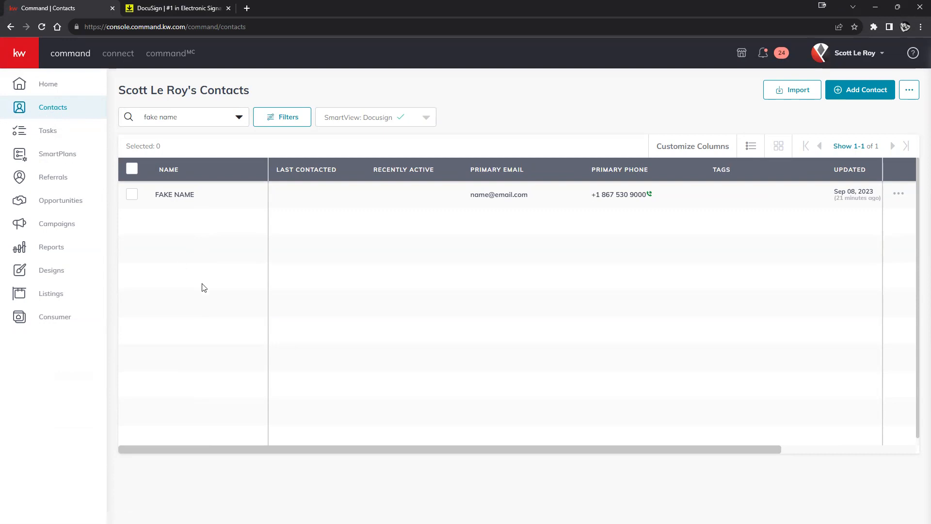
click(849, 92)
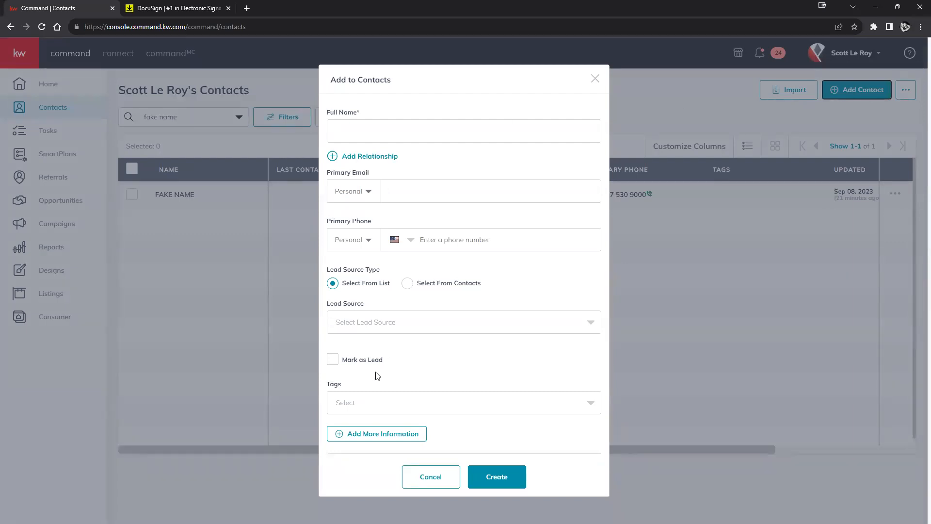
click(595, 80)
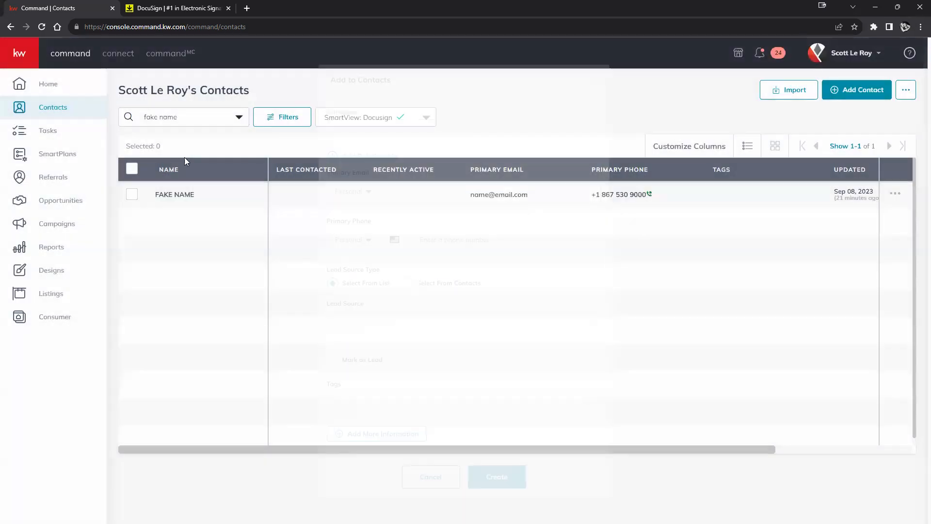
click(166, 117)
click(373, 241)
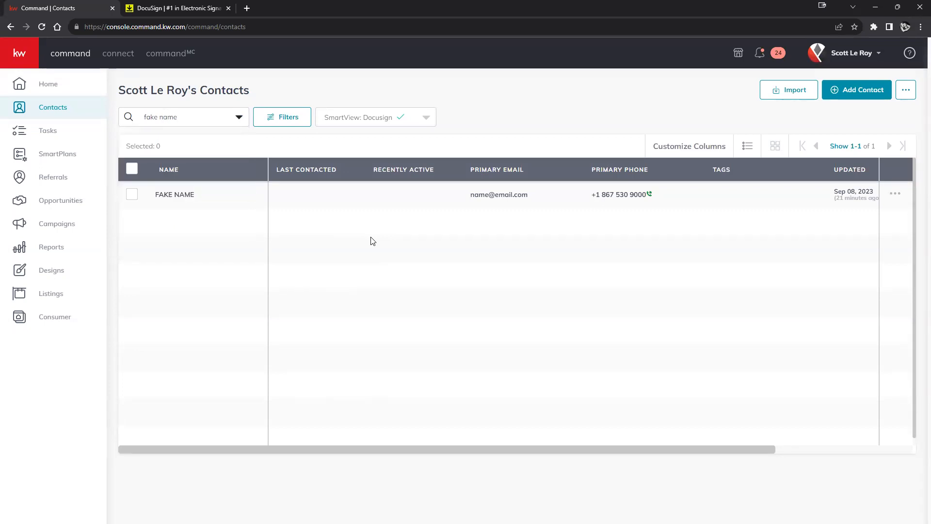
Step: Open the sample contact's record, review its phone and e-mail, and confirm the Opportunities tab is empty
click(181, 196)
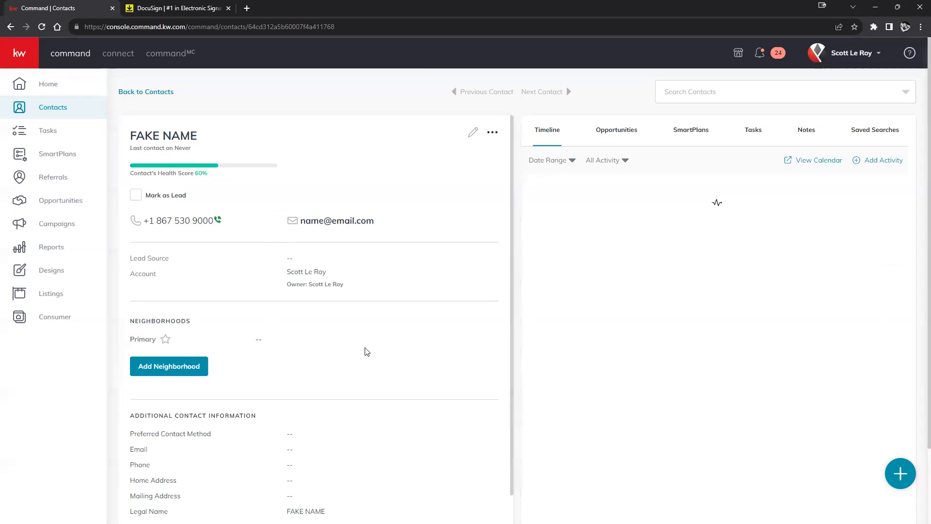
scroll(334, 188, down, 2)
scroll(320, 151, down, 2)
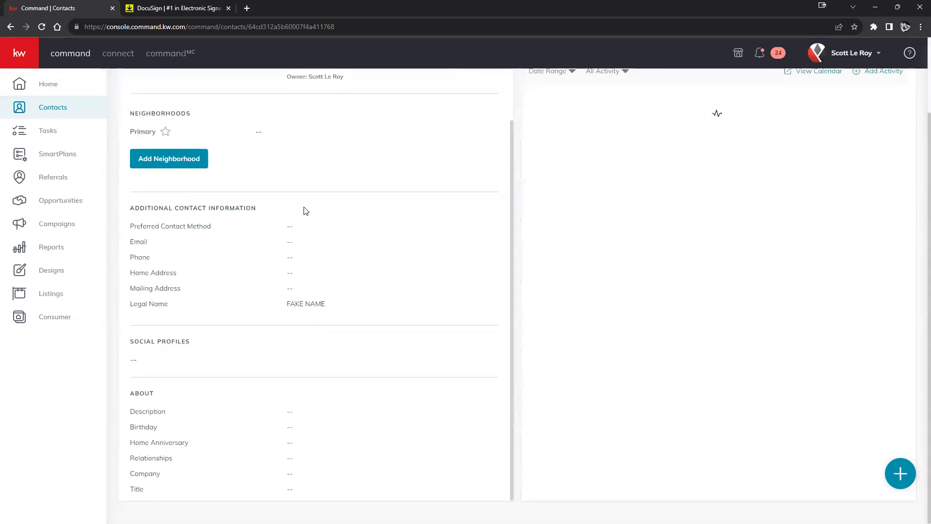
scroll(323, 447, up, 1)
scroll(319, 445, up, 2)
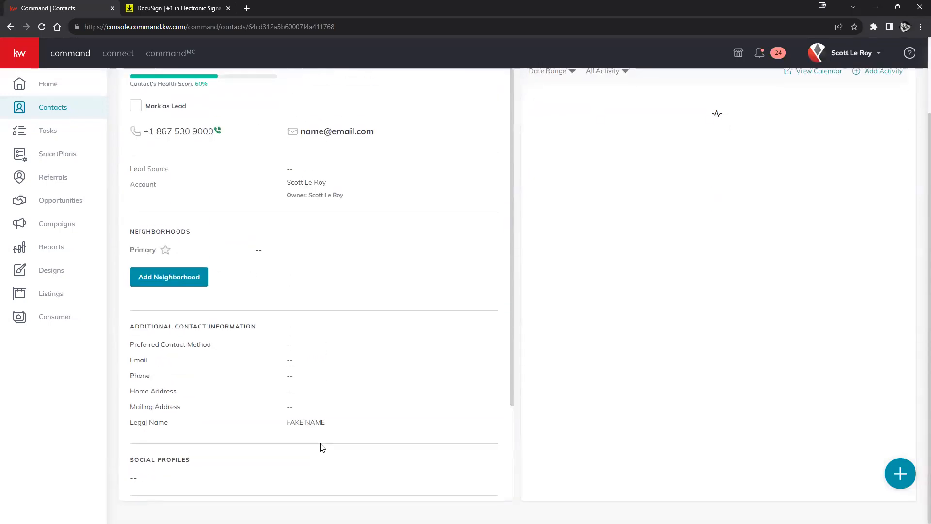
scroll(388, 307, up, 2)
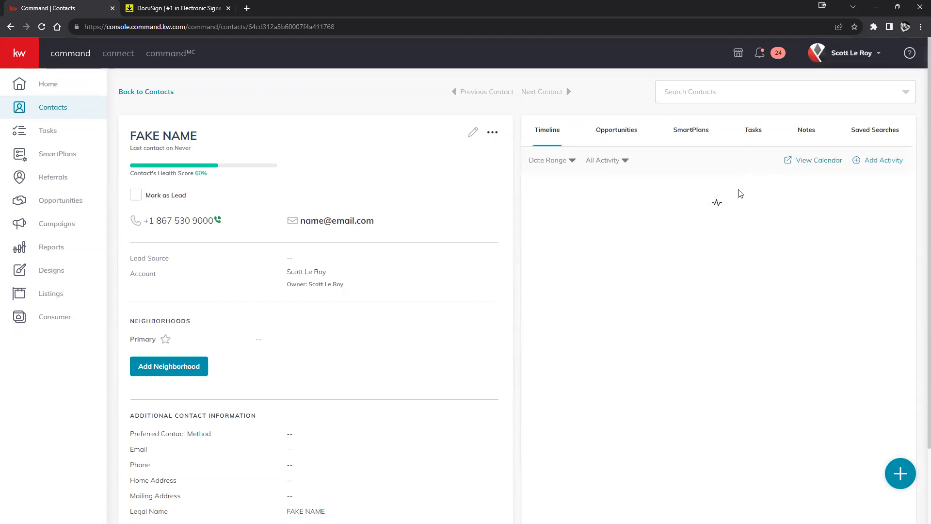
click(621, 128)
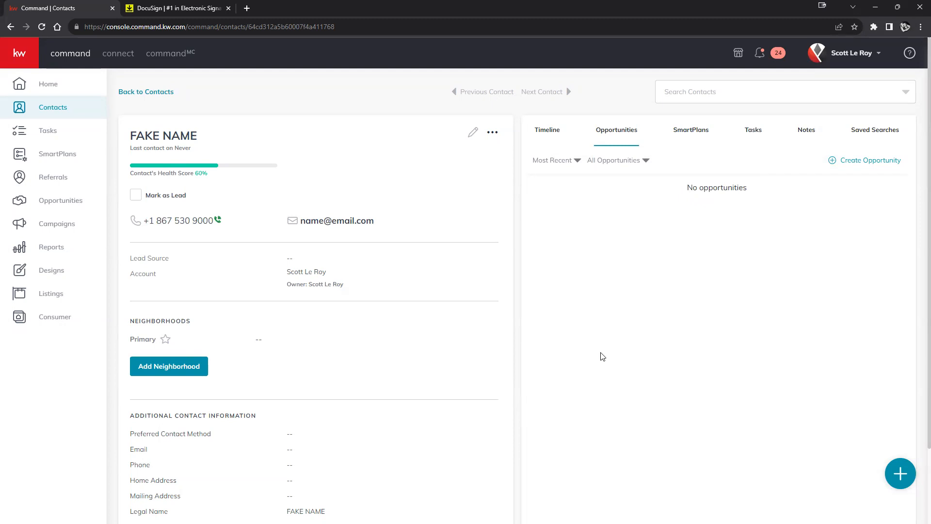
drag(198, 137, 128, 141)
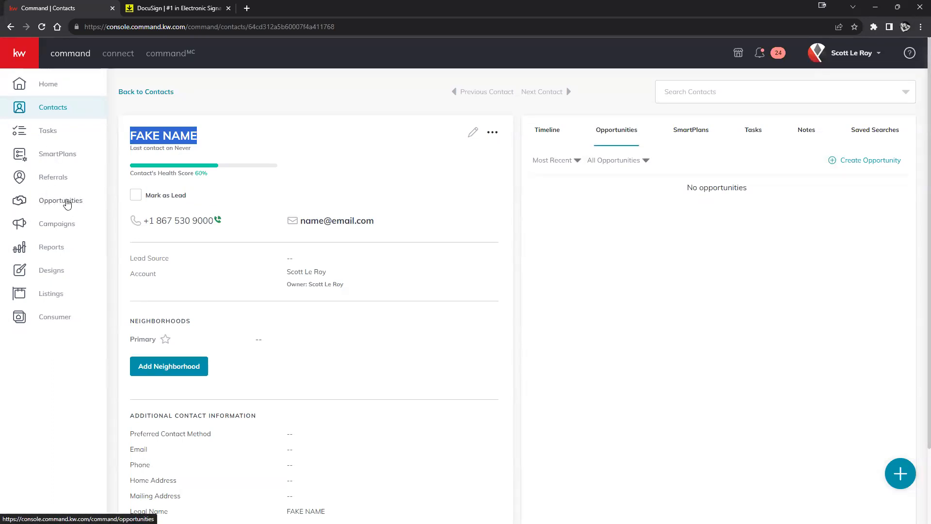
Step: Go to the Opportunities pipeline and start a new opportunity with Create Opportunity
click(70, 207)
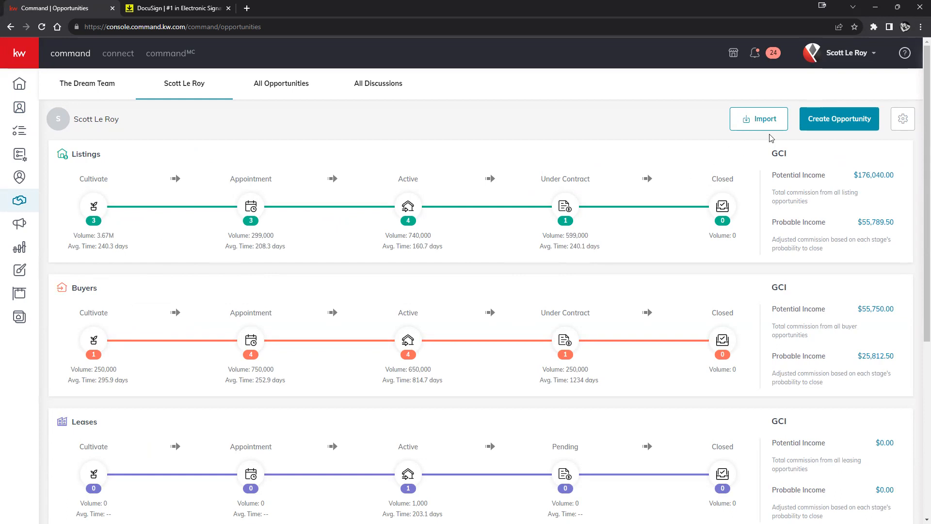
click(839, 126)
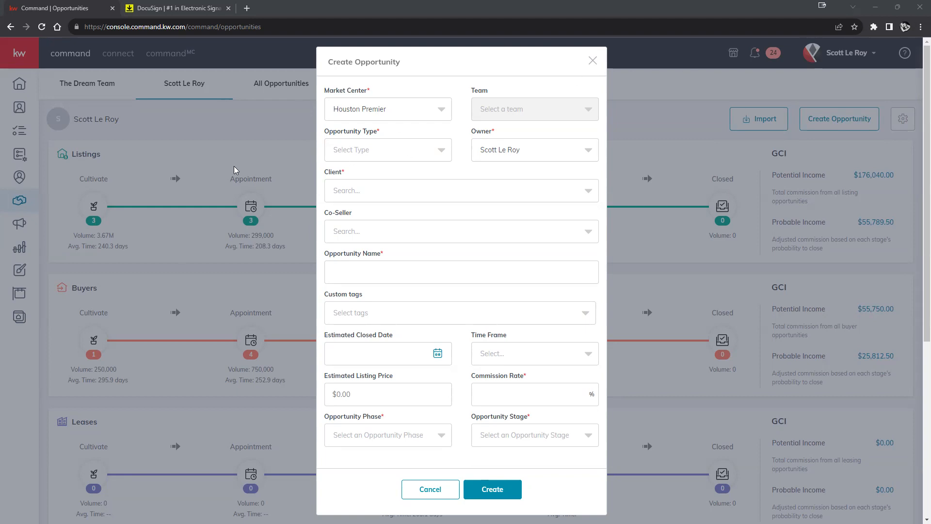
Step: Set Opportunity Type to Listing, pick the existing sample contact as Client, and leave Co-Seller empty
click(430, 154)
click(351, 180)
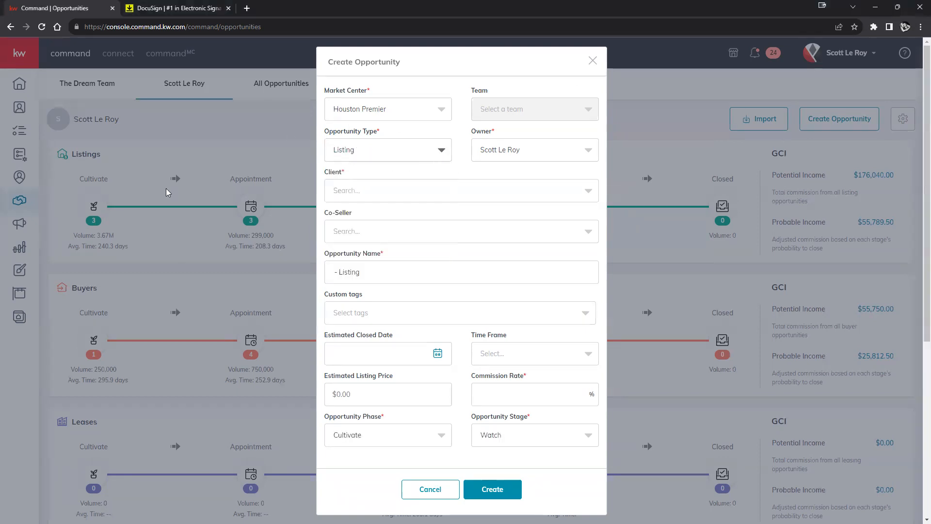
click(396, 194)
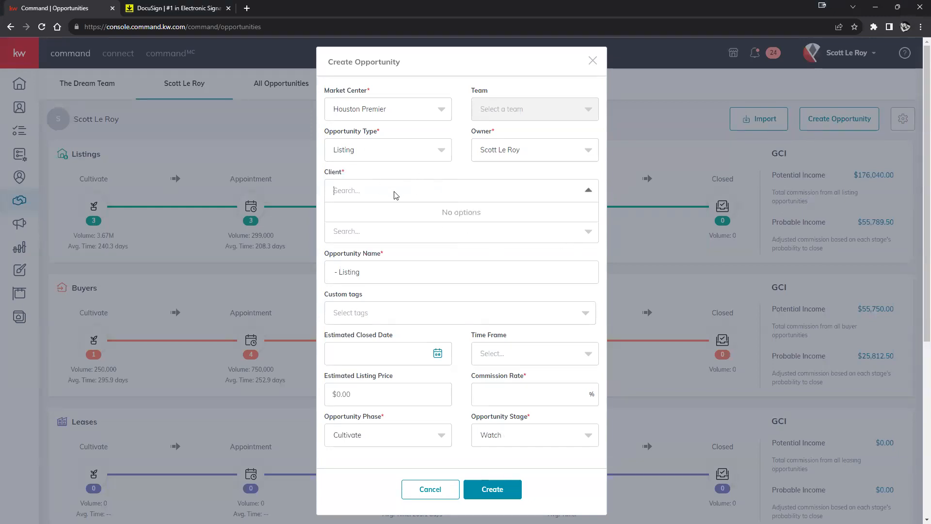
text(fake)
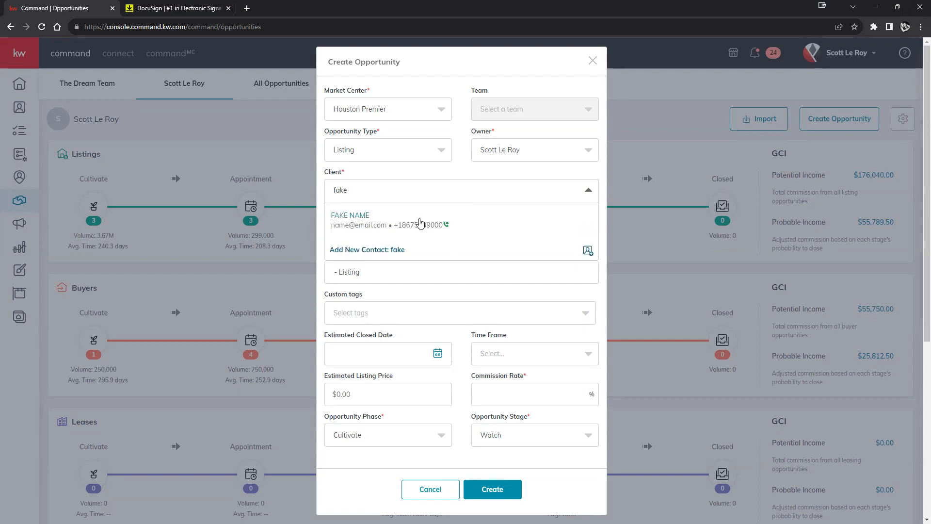
click(419, 220)
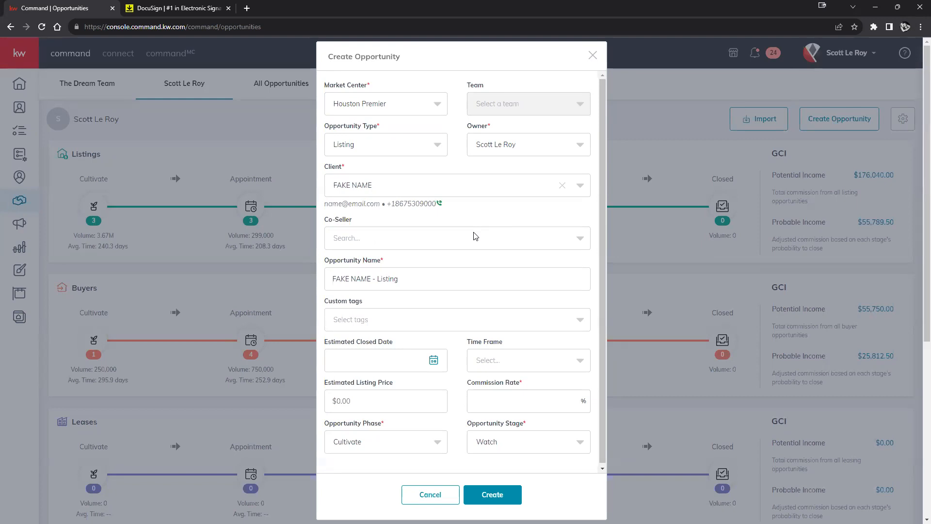
click(411, 245)
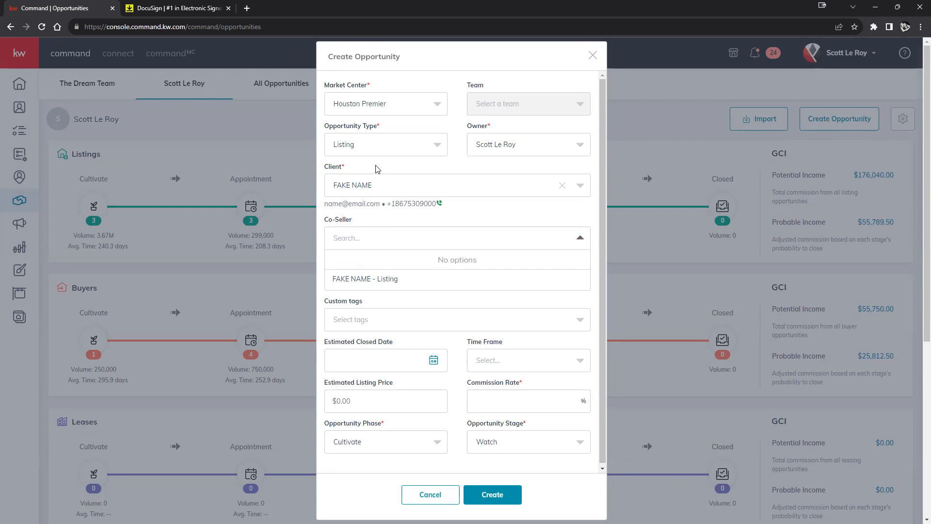
click(566, 233)
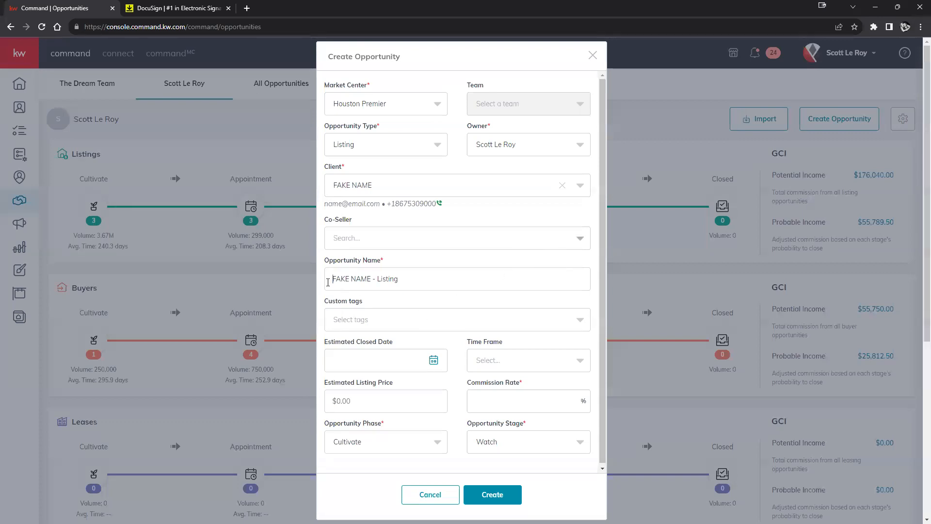
Step: Replace the auto-filled opportunity name with '123 Main St' and begin entering the 3% commission rate
drag(326, 279, 468, 278)
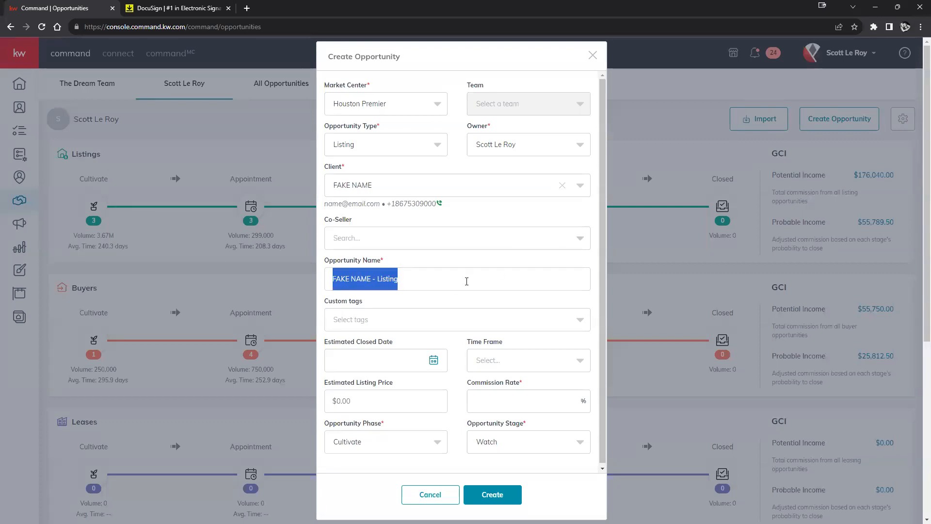
text(123)
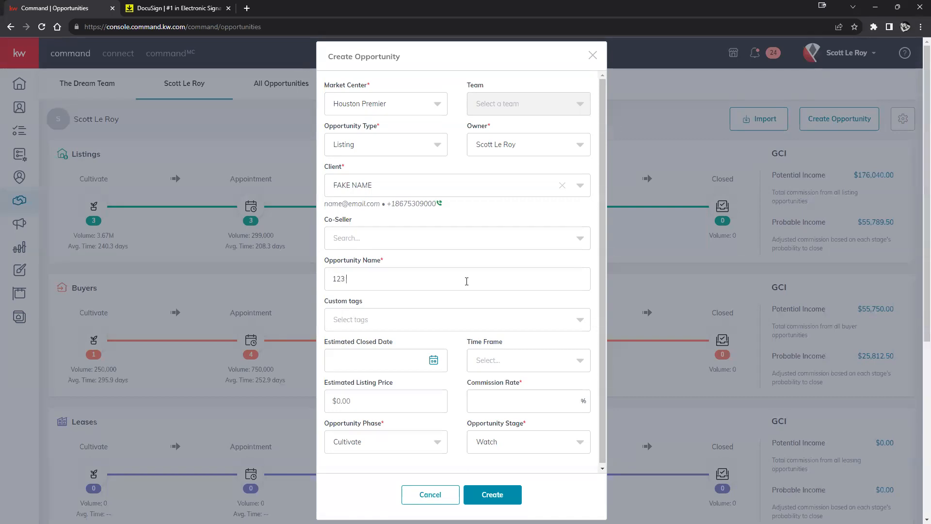
text( Main St)
click(519, 411)
Step: Save the 123 Main St listing opportunity, then return to the Sales Pipeline overview
click(484, 494)
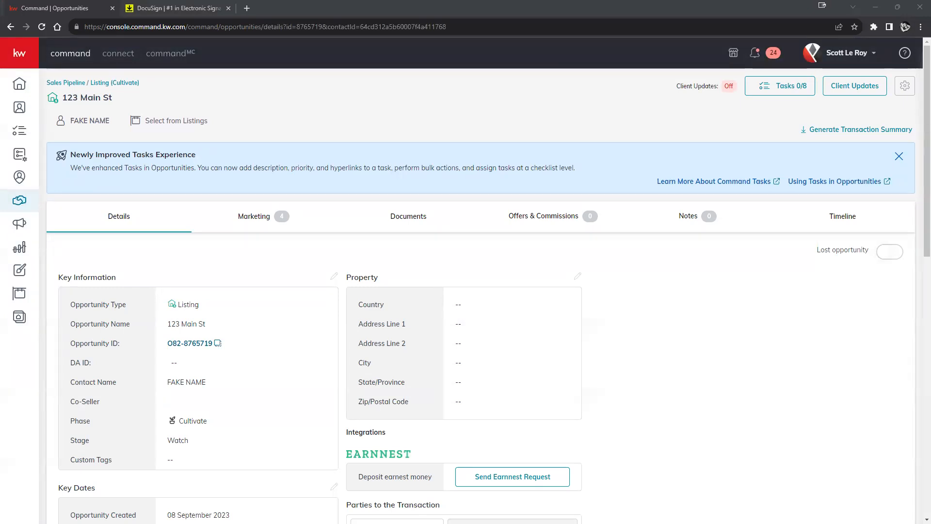
click(68, 83)
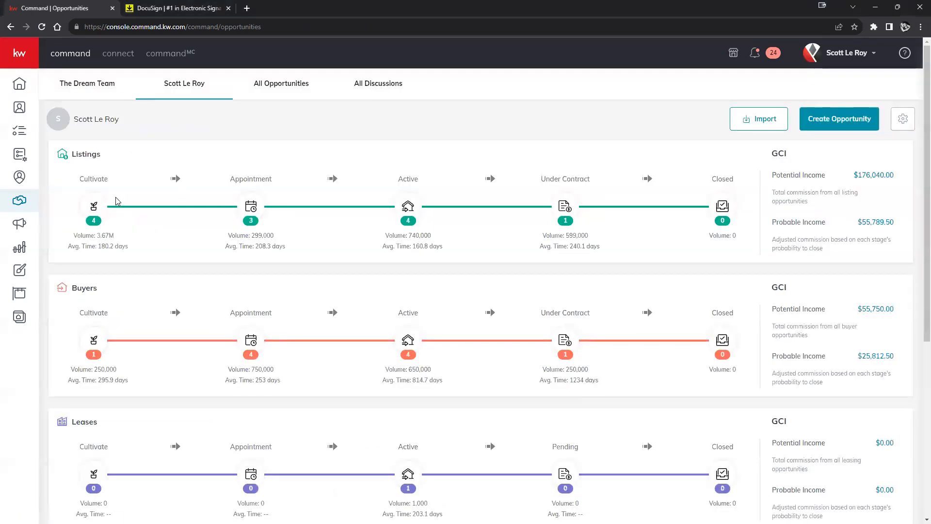
Step: Open the Listings: Cultivate board and select the 123 Main St card under Watch
click(96, 204)
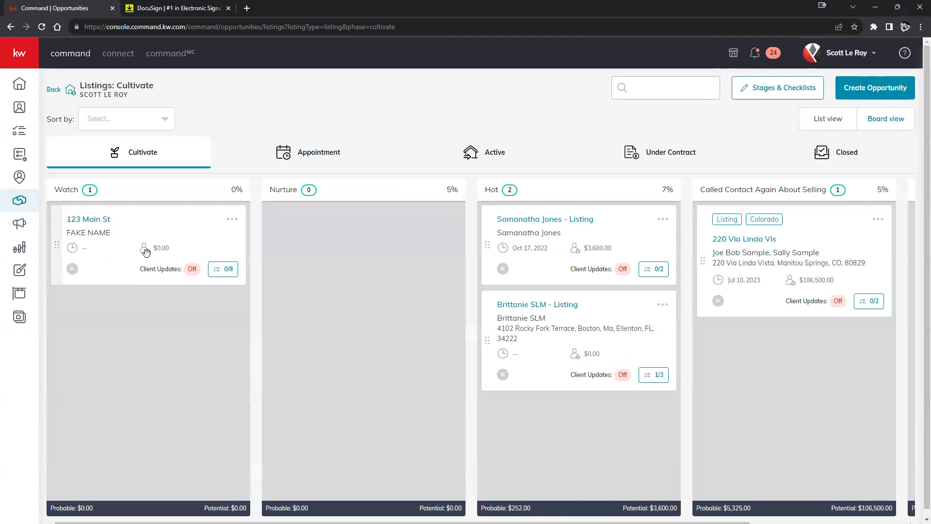
click(88, 221)
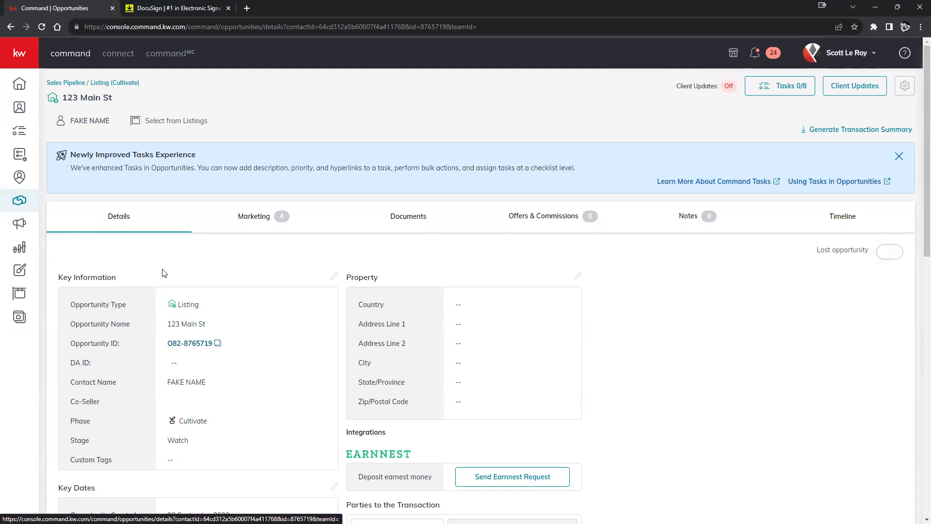
Step: Scroll through 123 Main St's Details tab to check its phase, stage, marketing items and offers
scroll(167, 274, down, 2)
scroll(183, 182, down, 1)
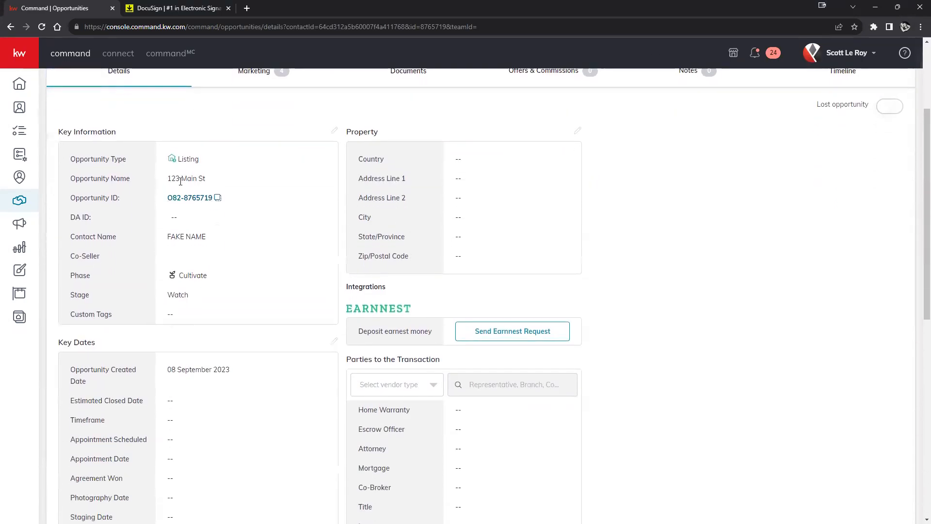
scroll(148, 321, down, 5)
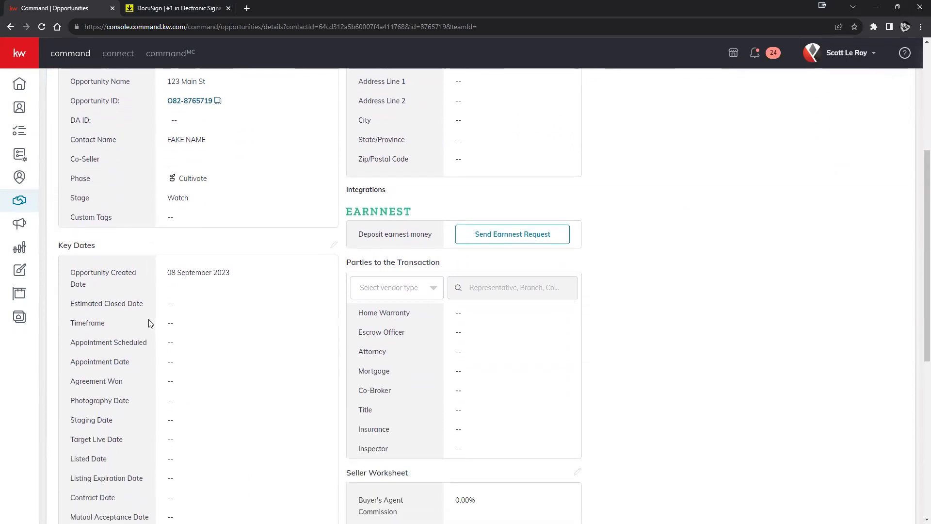
scroll(151, 323, up, 5)
scroll(151, 323, up, 1)
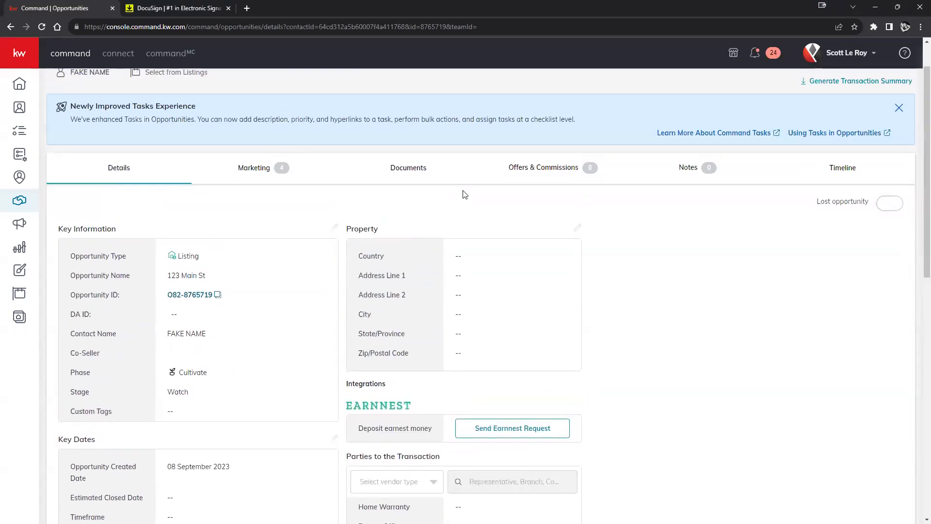
scroll(516, 265, down, 5)
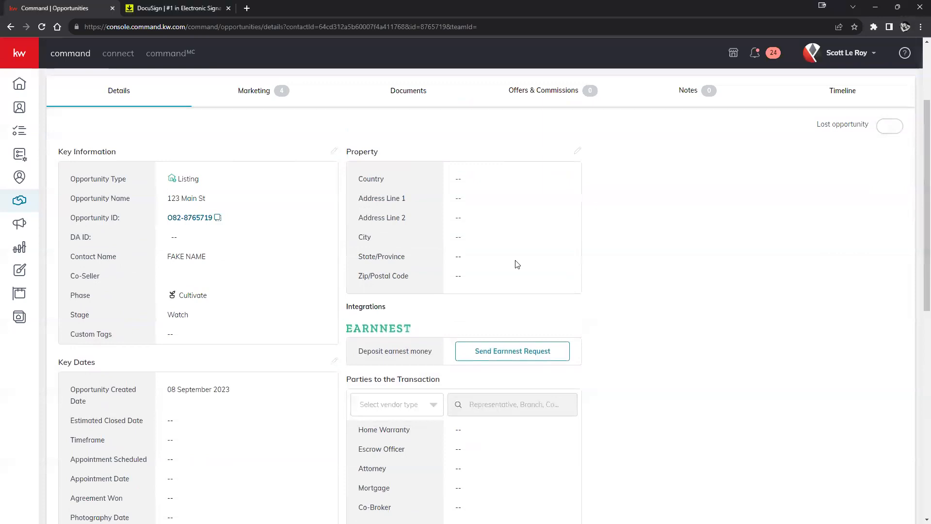
scroll(517, 266, down, 2)
scroll(512, 272, up, 7)
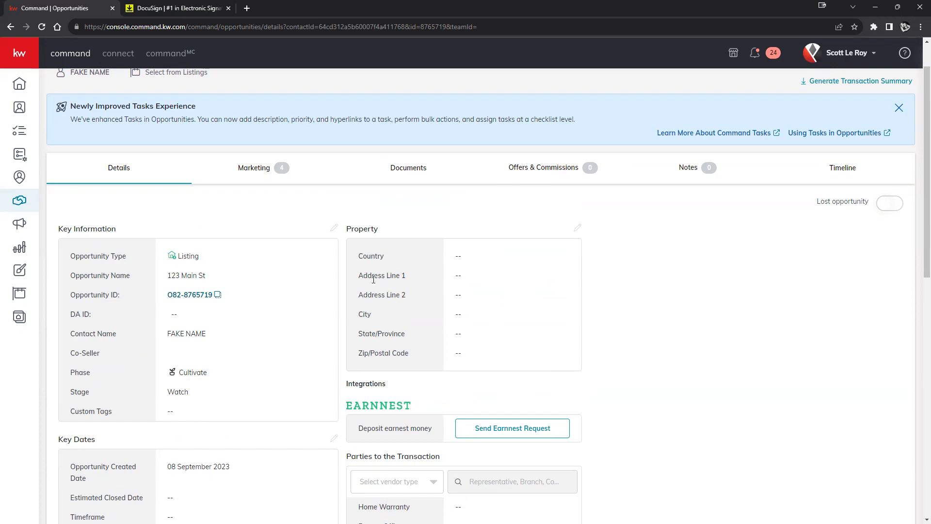
scroll(369, 281, up, 1)
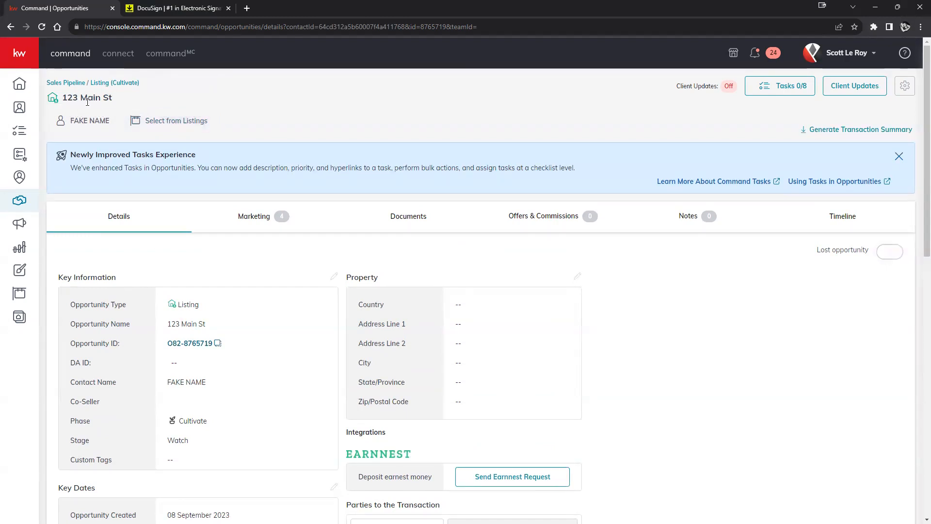
scroll(354, 313, down, 3)
scroll(357, 356, up, 3)
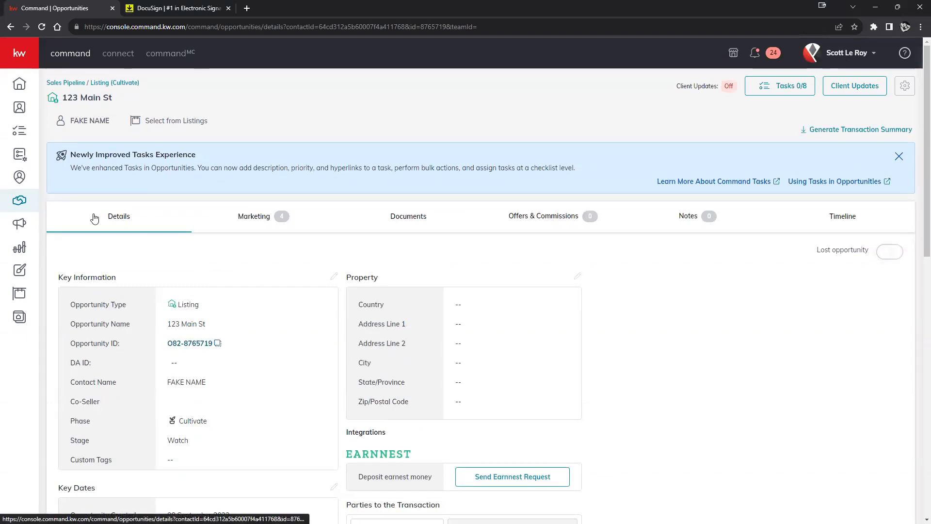
Step: Switch the 123 Main St opportunity to its empty Documents tab
right_click(408, 218)
click(404, 219)
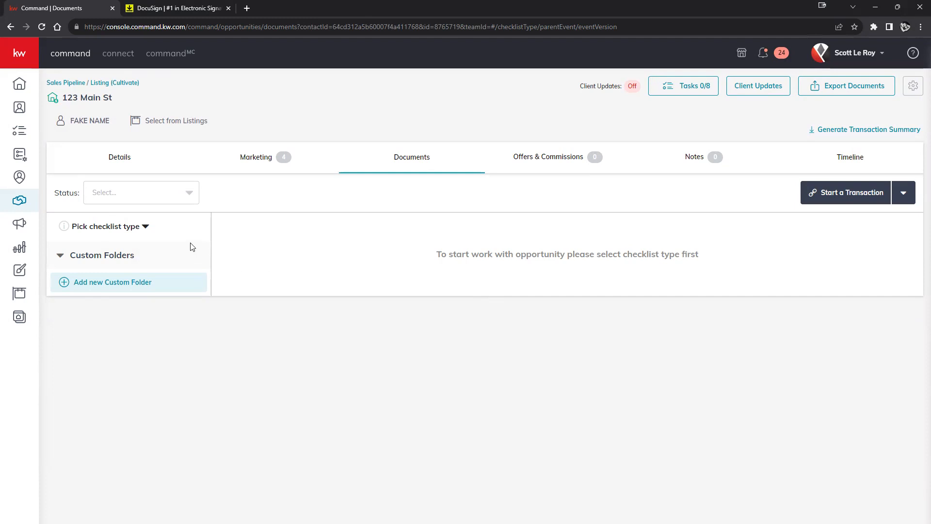
Step: Apply the Residential-Listing checklist and browse its Under Contract, Closed and Listed folders
click(137, 231)
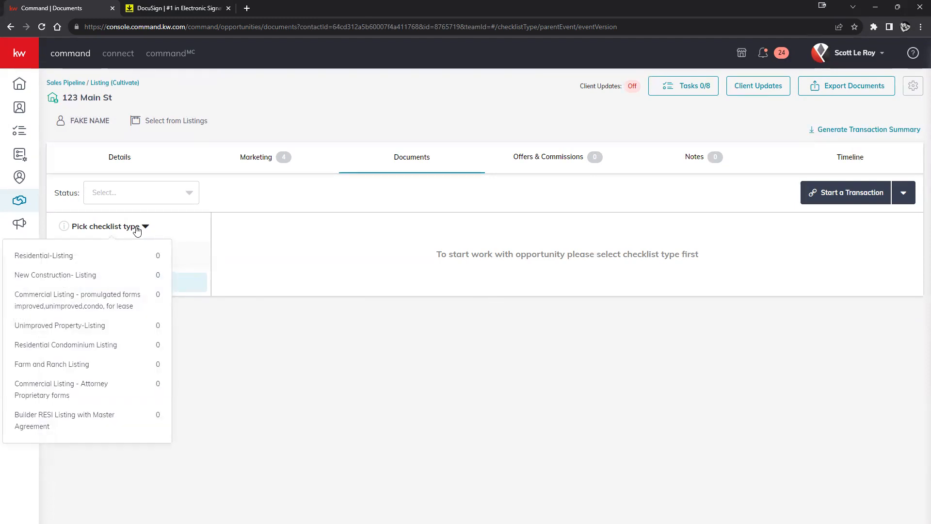
click(110, 260)
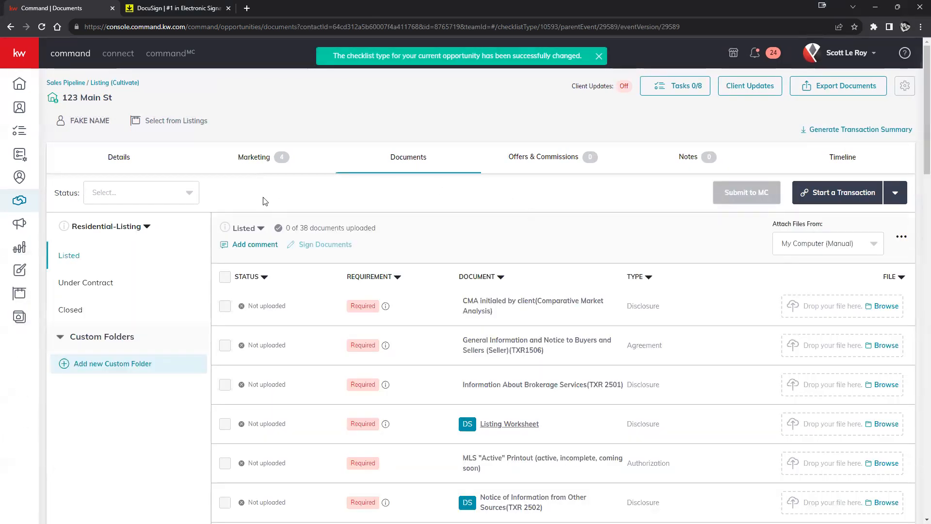
click(121, 231)
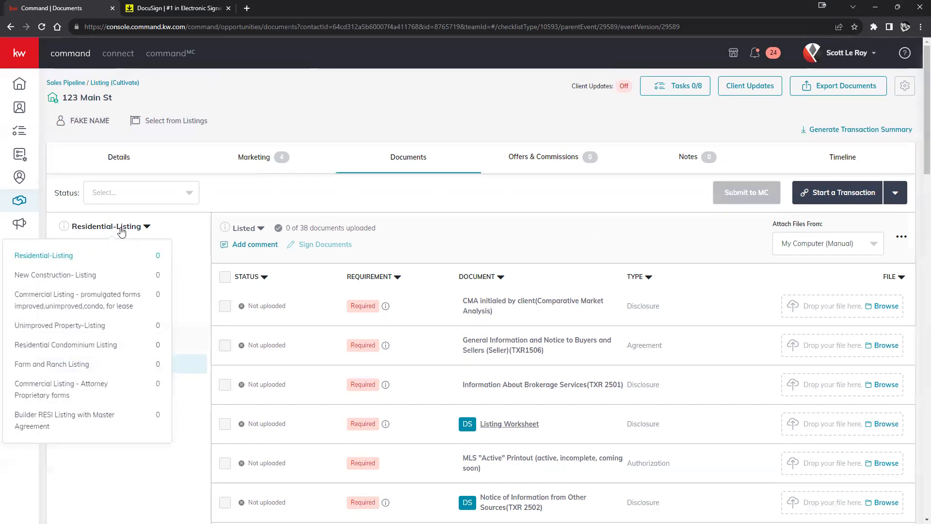
click(196, 220)
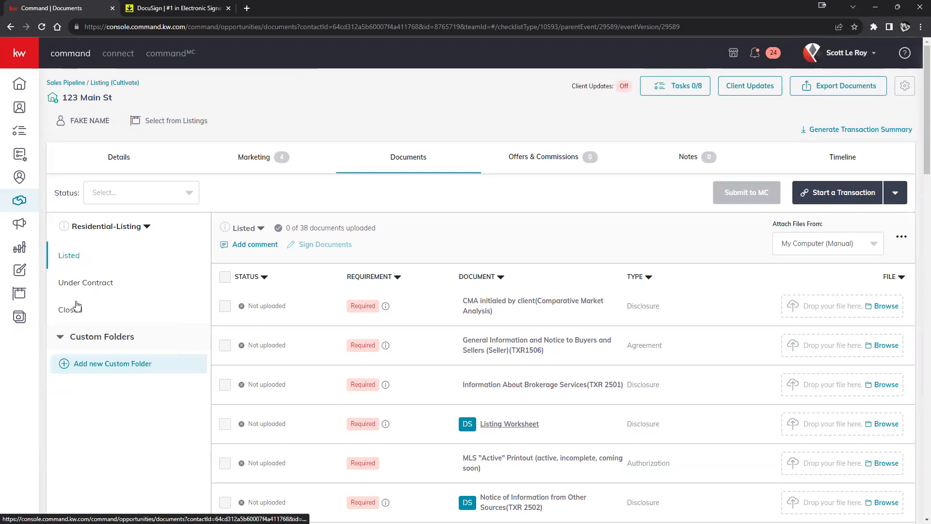
click(73, 285)
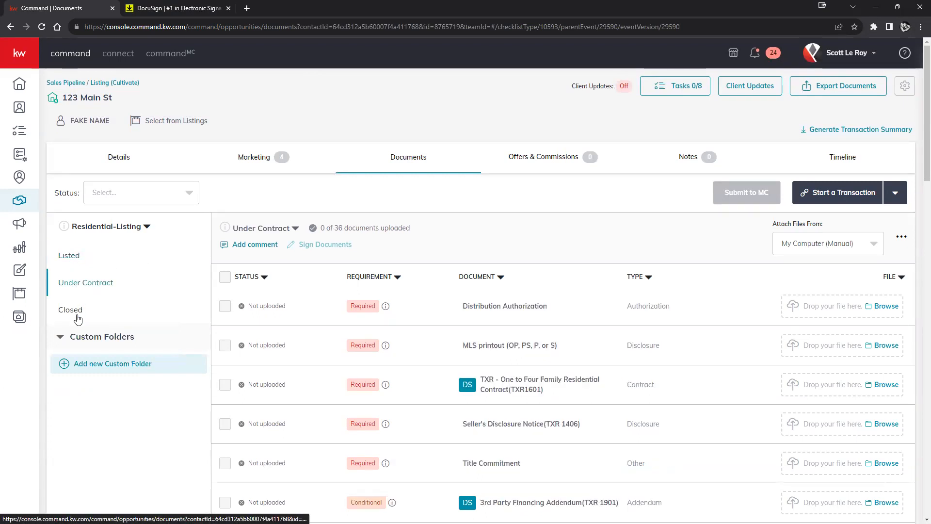
click(73, 311)
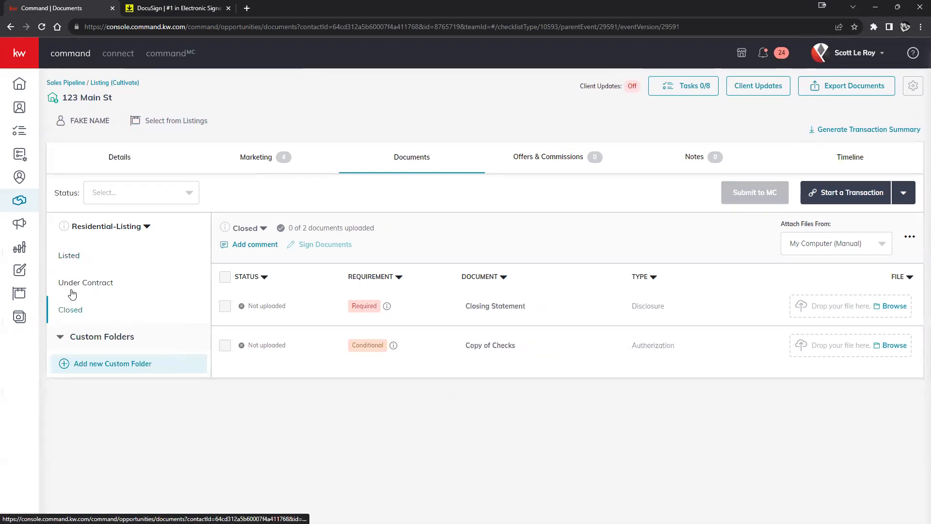
click(76, 262)
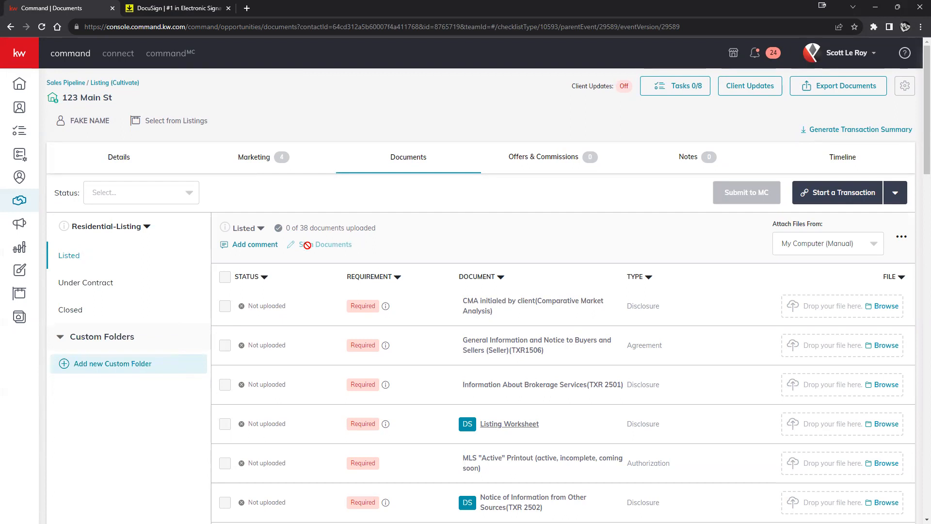
Step: Scroll through the Listed folder's 38 required documents, confirming none are uploaded
scroll(566, 286, down, 4)
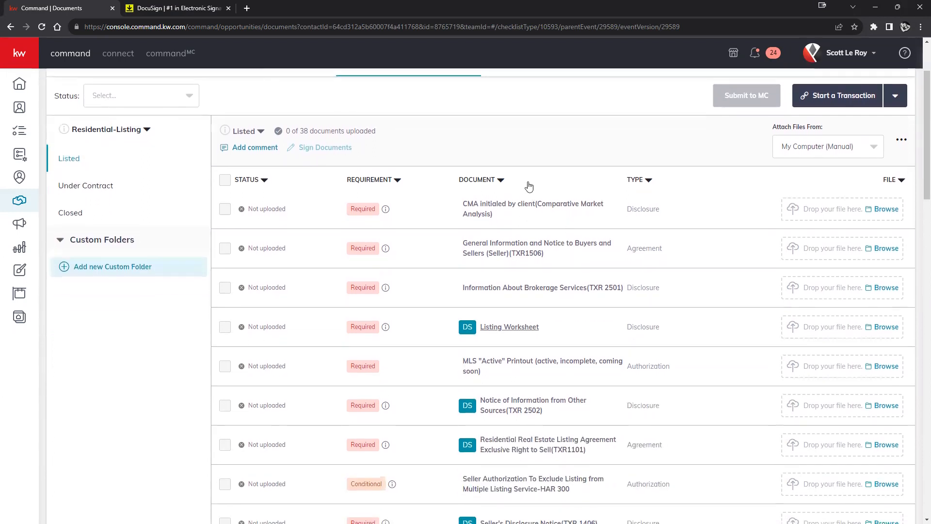
scroll(523, 178, down, 3)
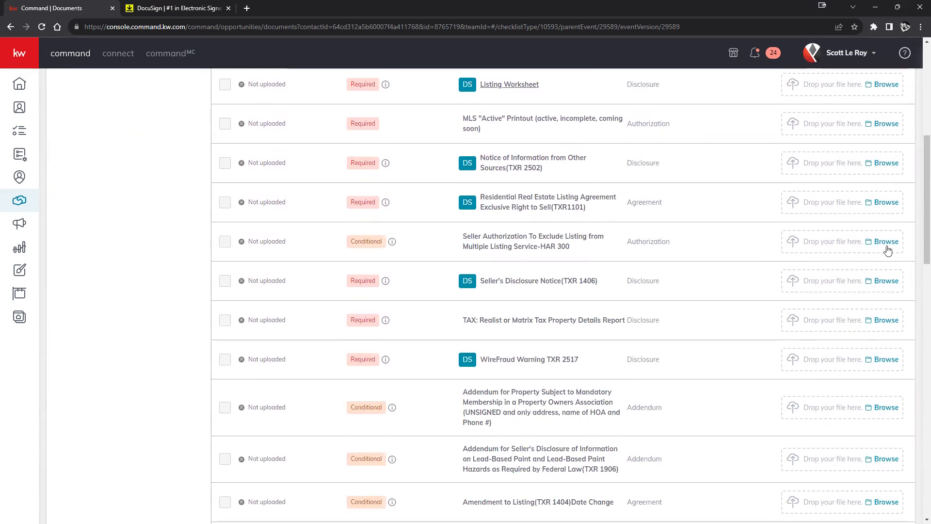
scroll(709, 210, up, 6)
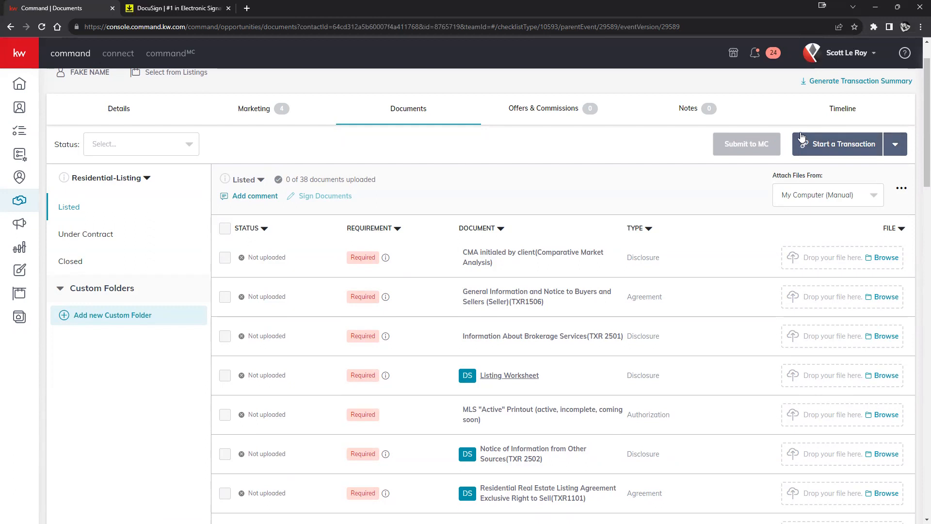
Step: Close the DocuSign website tab and start a DocuSign transaction for 123 Main St, opening its seven-form room
click(846, 53)
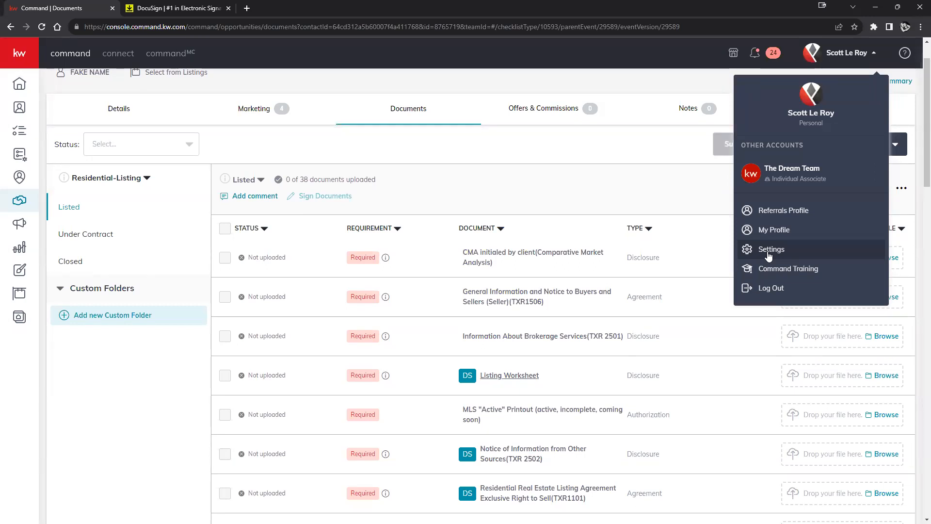
click(694, 198)
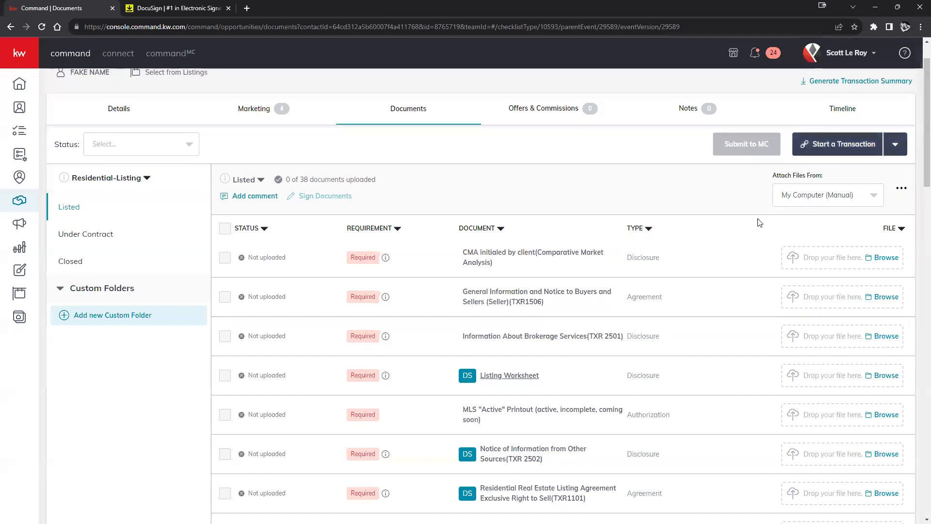
scroll(718, 221, up, 1)
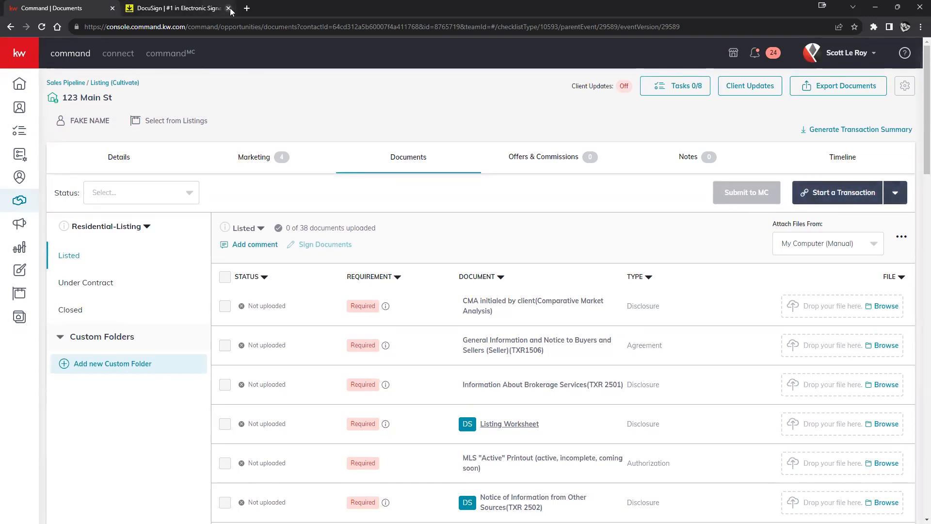
middle_click(188, 7)
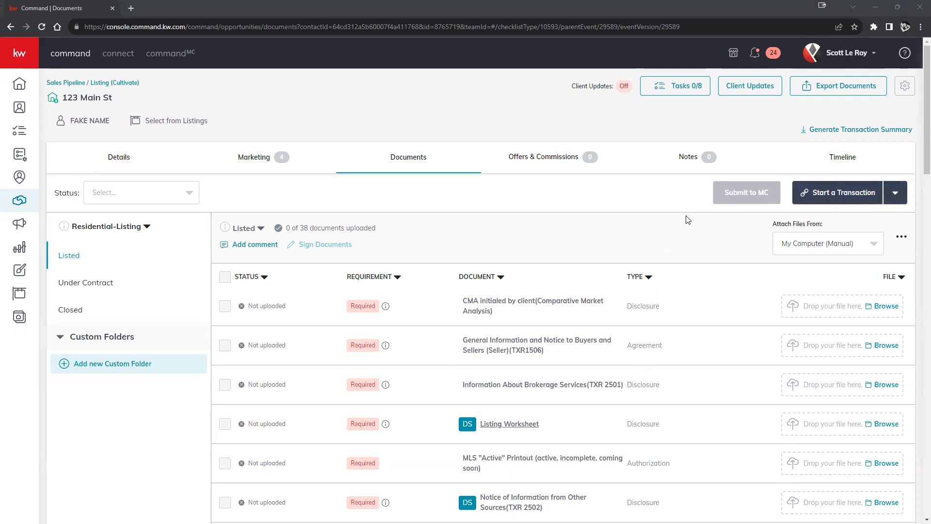
click(828, 194)
click(834, 229)
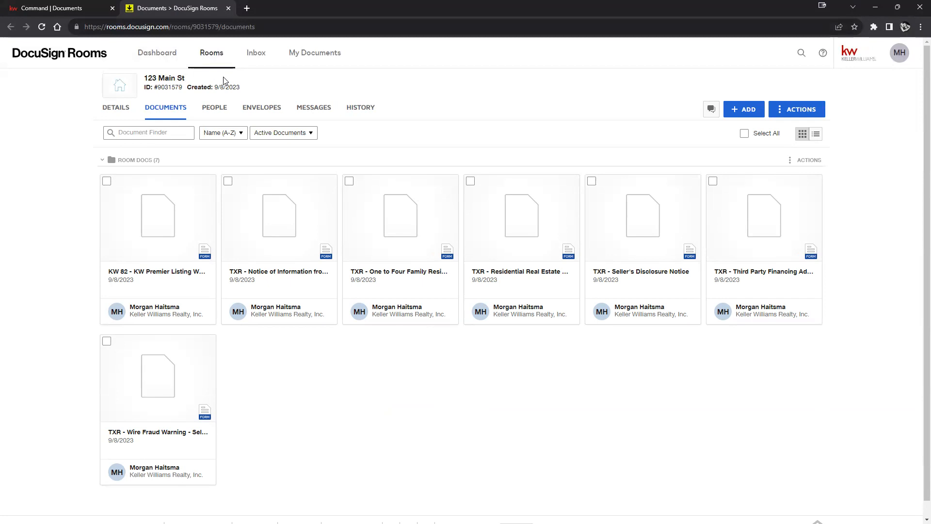
Step: Note the room's name, ID and creation date against the 123 Main St listing in Command
drag(251, 89, 144, 76)
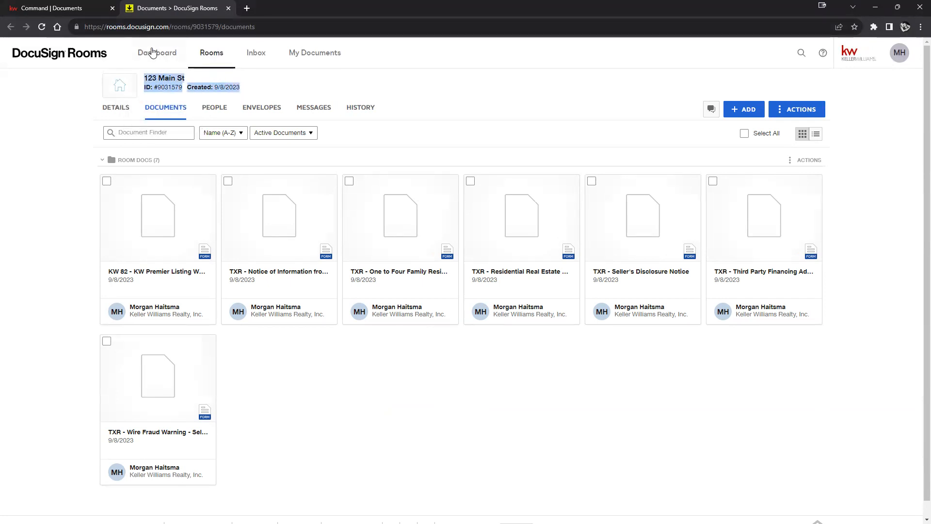
click(91, 8)
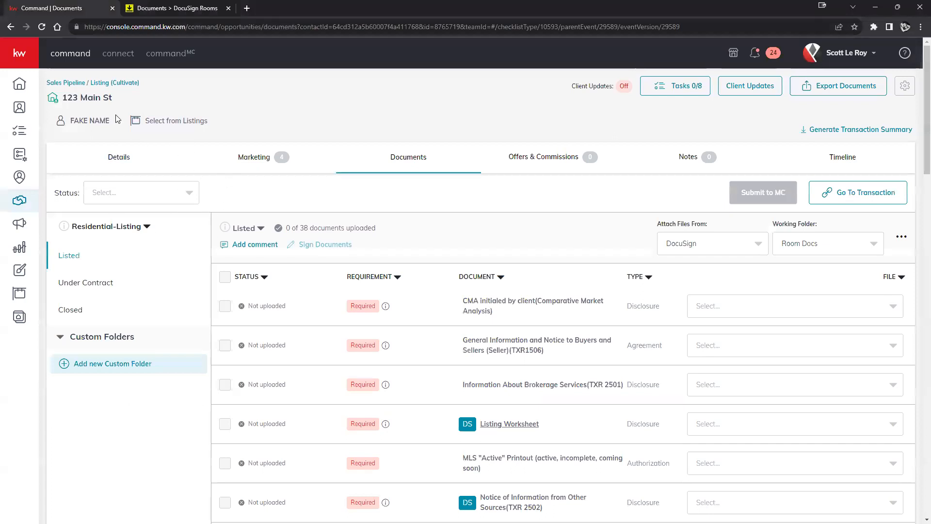
click(182, 9)
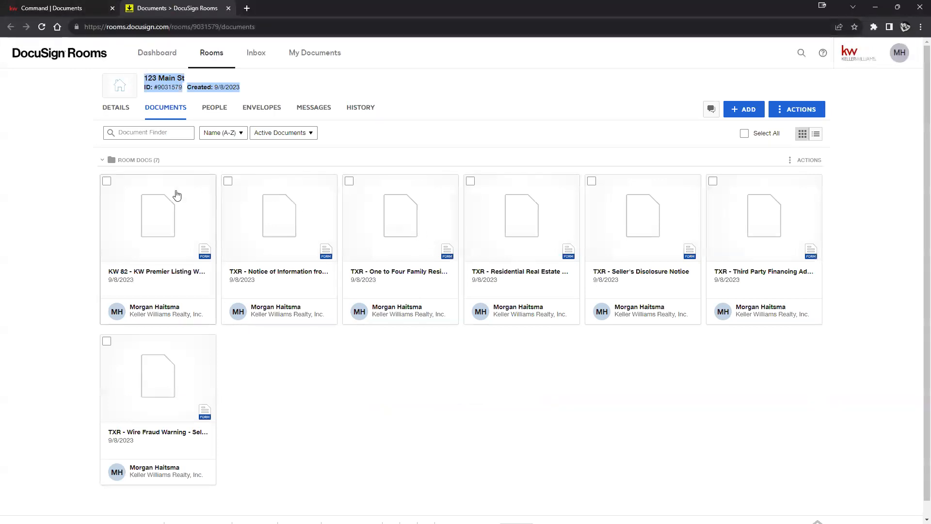
Step: Mark KW 82, Wire Fraud Warning, Seller's Disclosure and the other forms, then delete all seven
click(107, 182)
click(107, 342)
click(228, 181)
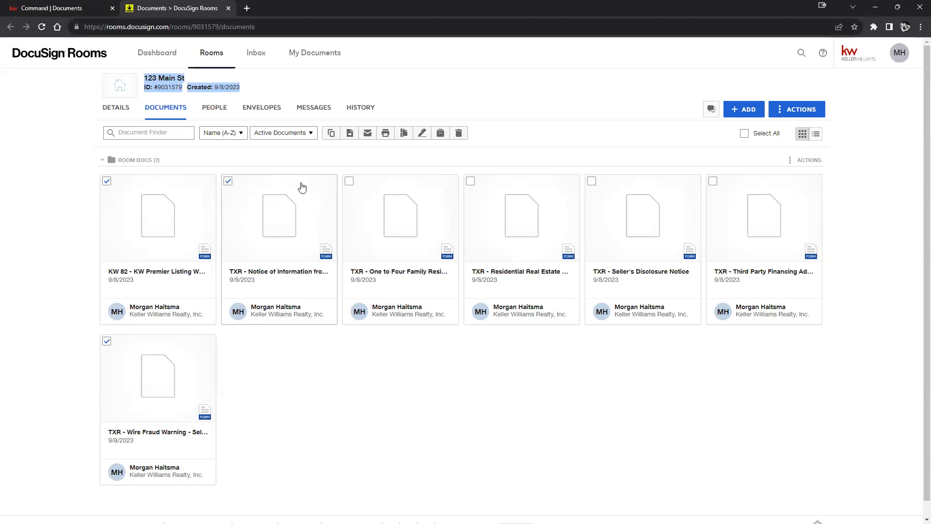
click(469, 182)
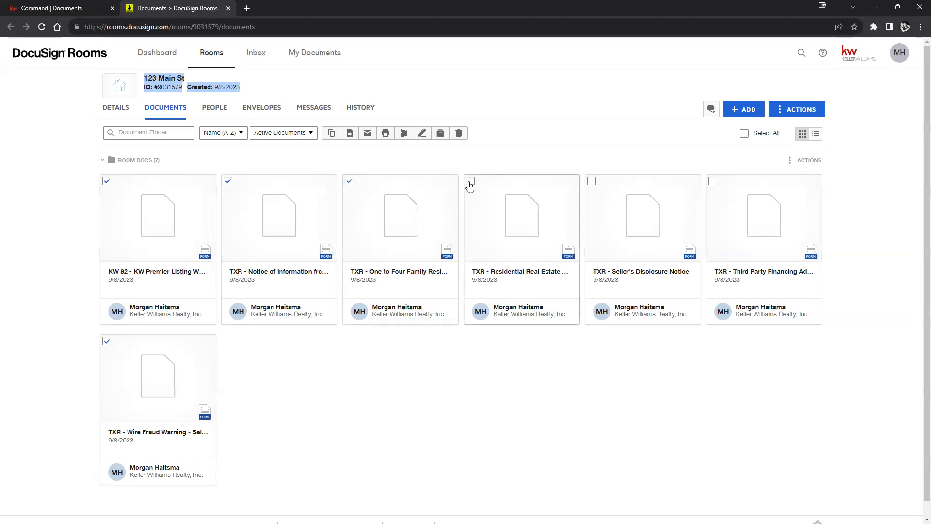
click(593, 183)
click(712, 182)
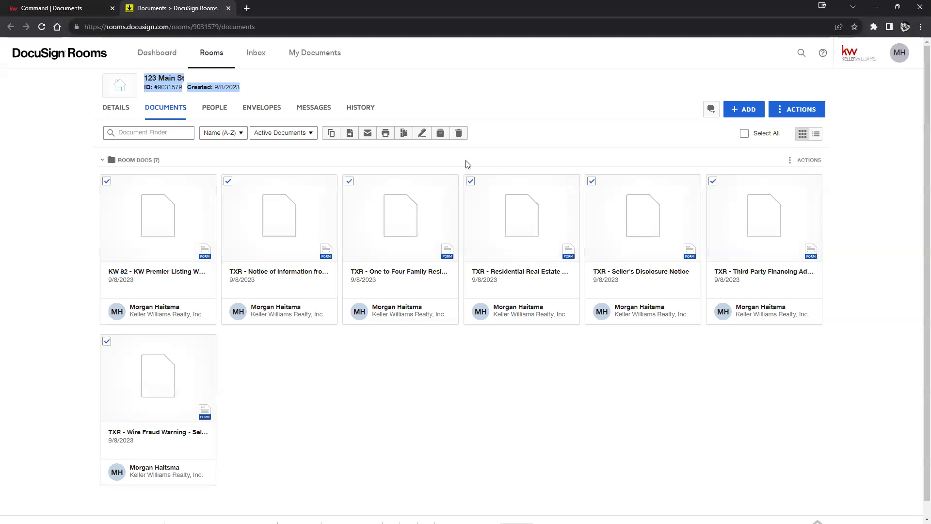
click(459, 134)
click(384, 351)
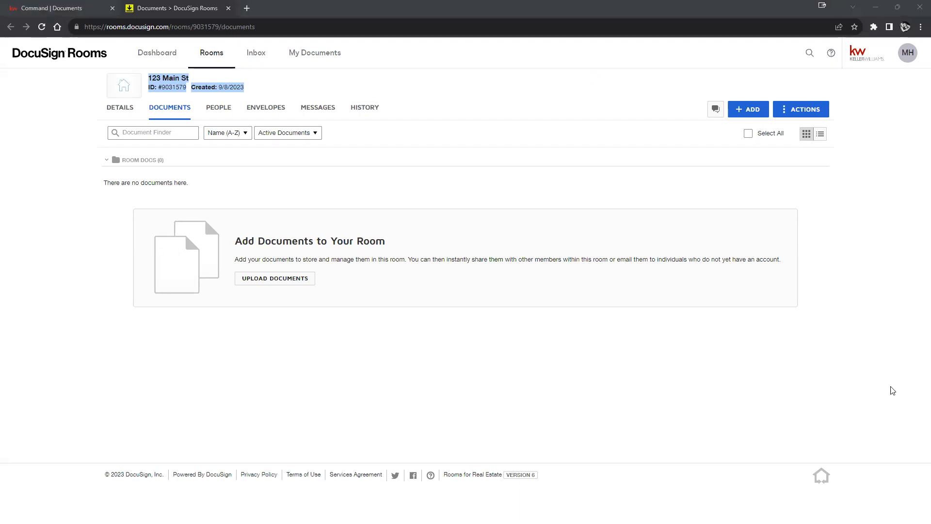
click(43, 8)
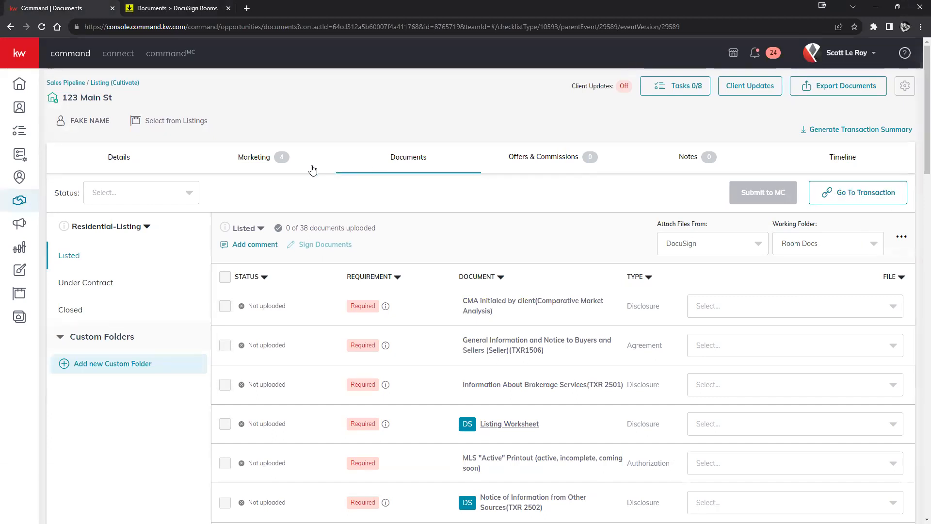
click(64, 83)
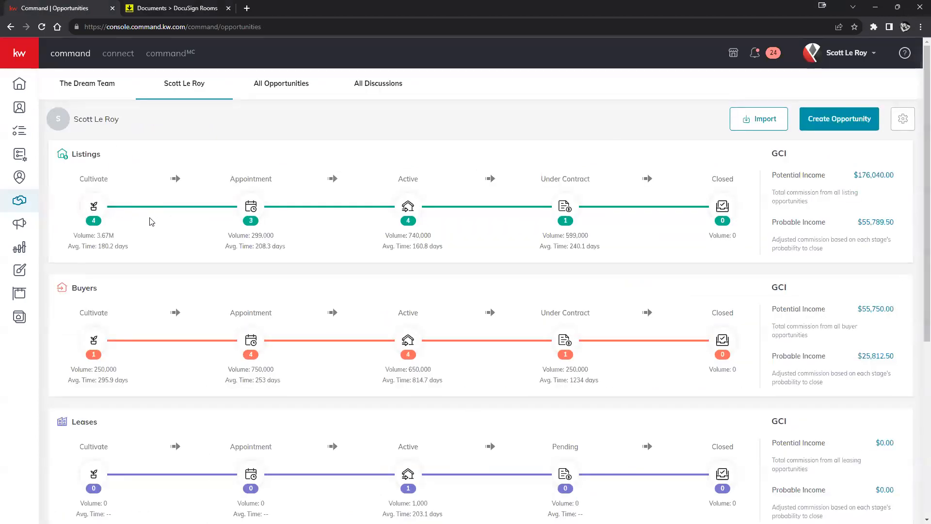
click(96, 207)
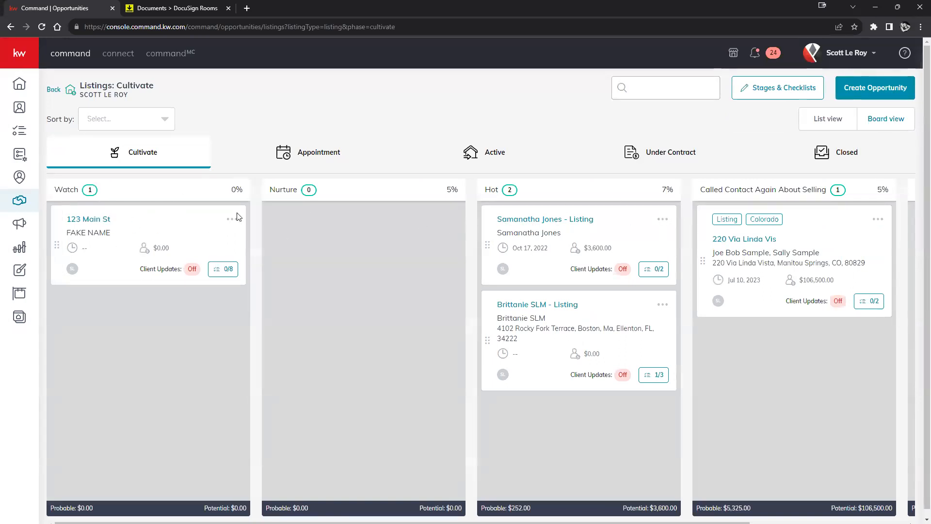
click(102, 226)
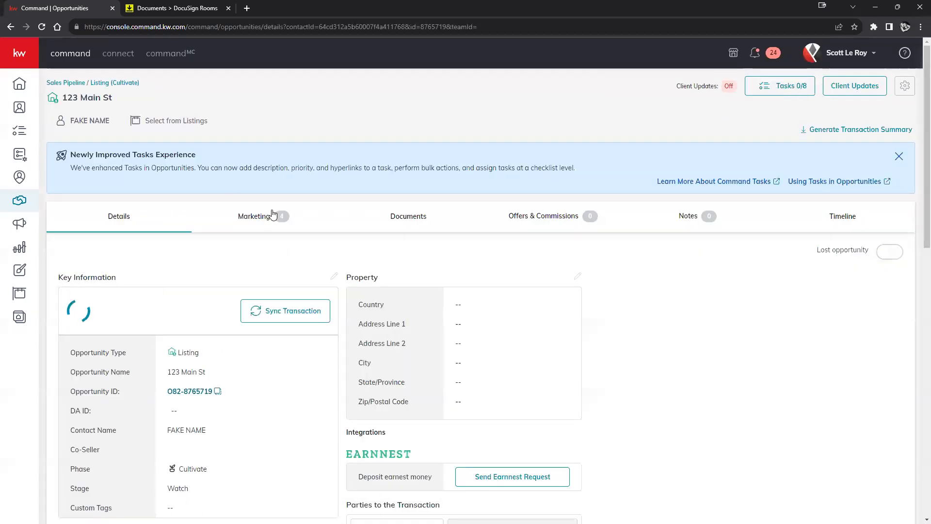
click(416, 216)
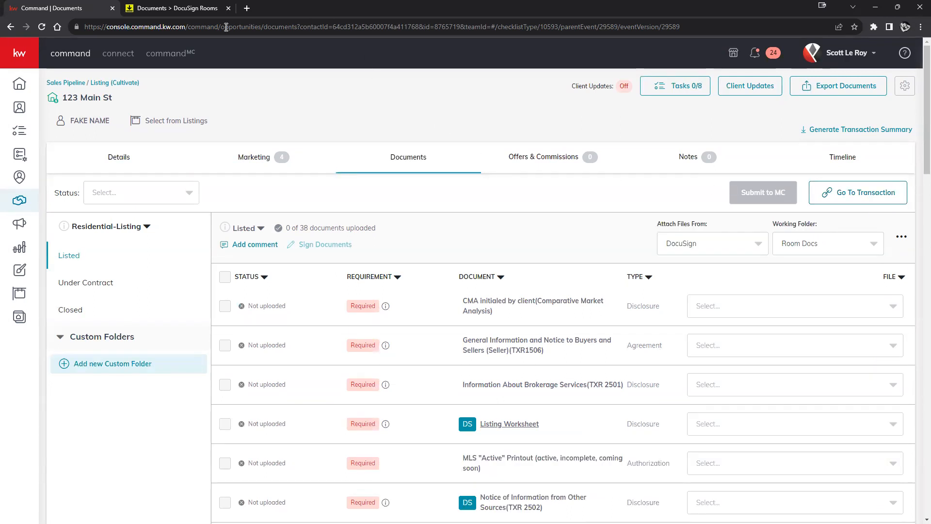
click(182, 9)
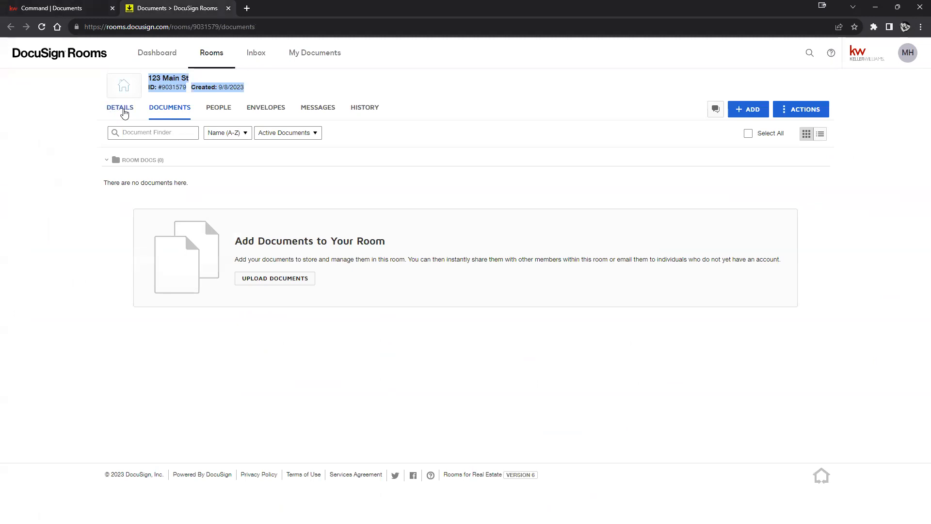
Step: View the room's Details tab, then go back to the 123 Main St checklist in KW Command
click(115, 113)
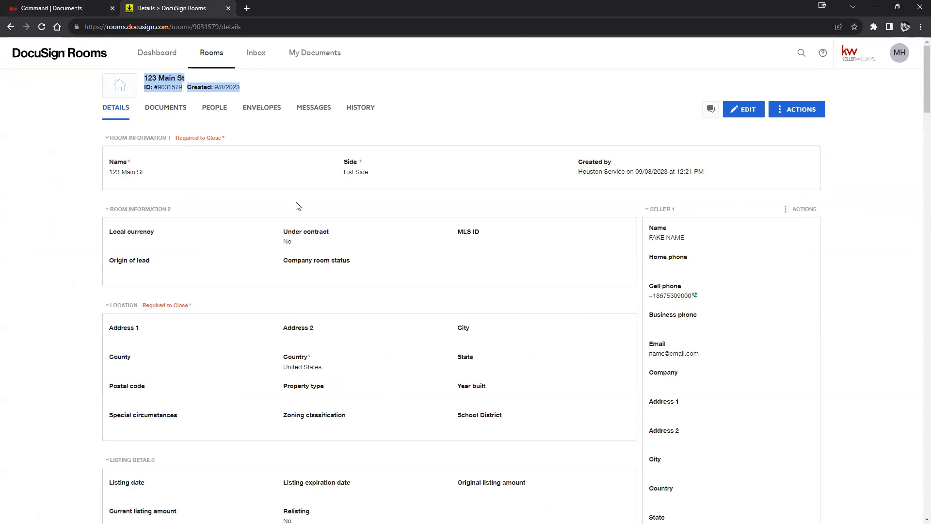
click(63, 7)
drag(115, 98, 64, 98)
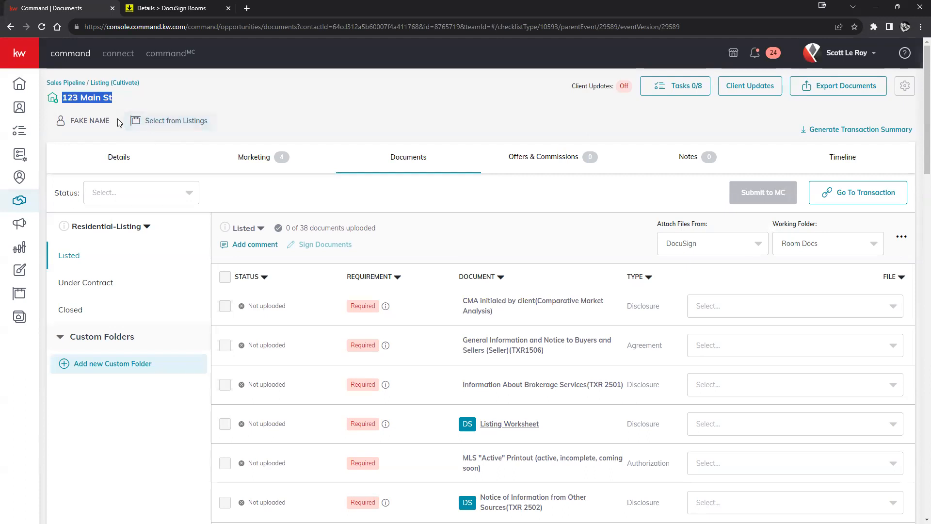
Step: Review the Synced fields on the 123 Main St Details tab, then return to the DocuSign room details
click(116, 160)
scroll(252, 287, down, 2)
scroll(250, 283, down, 2)
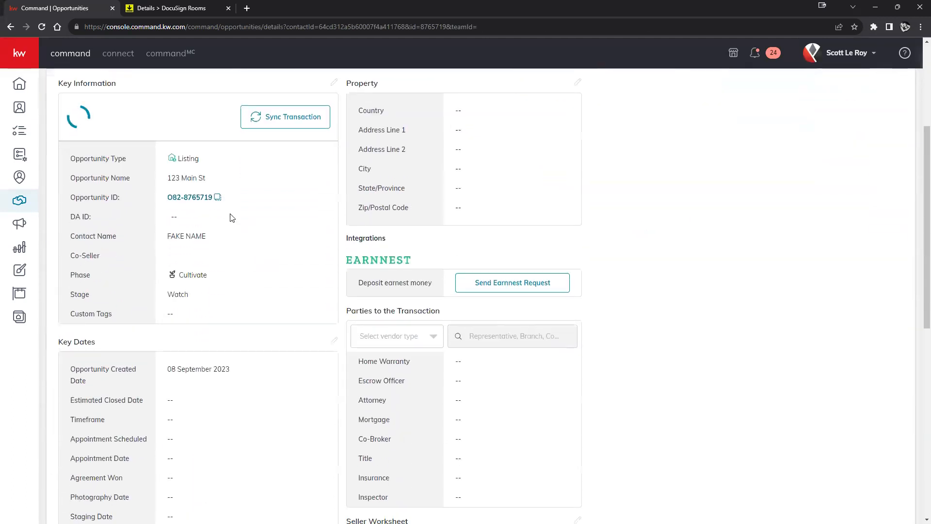
scroll(191, 219, down, 1)
scroll(193, 222, up, 1)
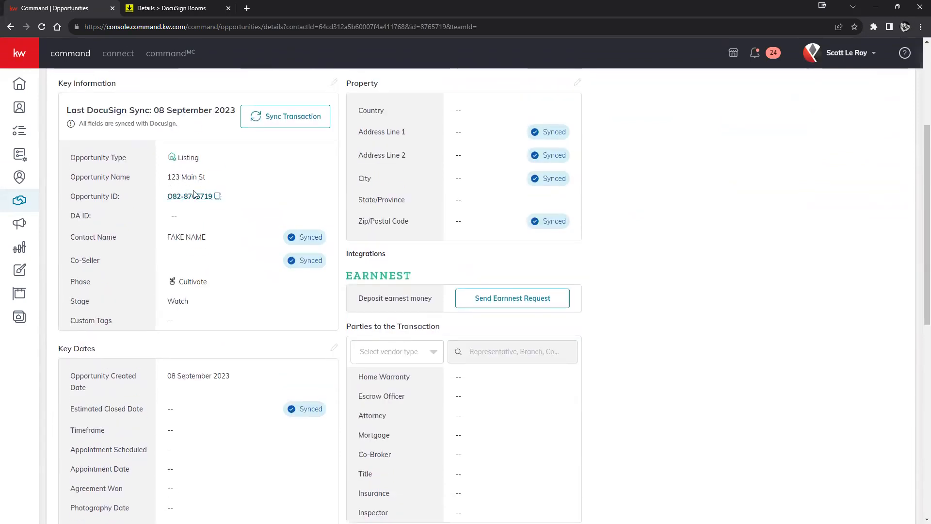
scroll(214, 256, down, 7)
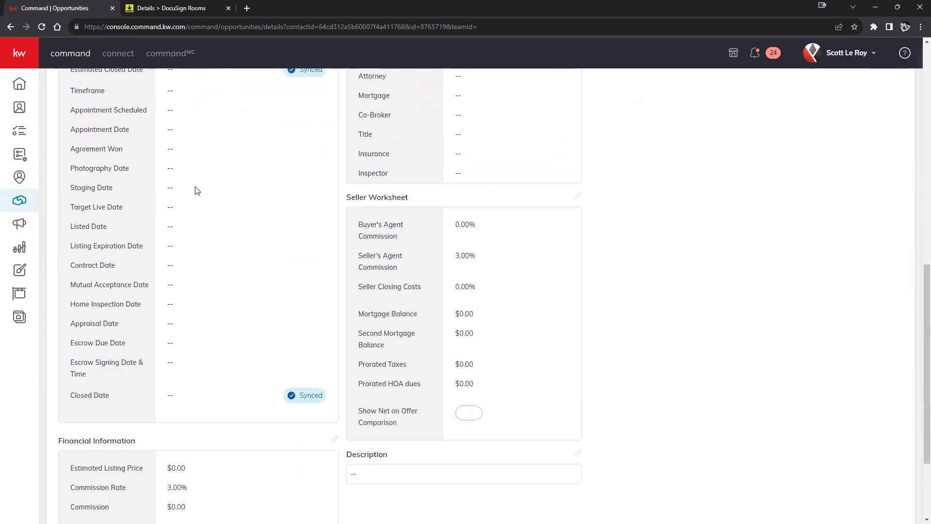
click(165, 8)
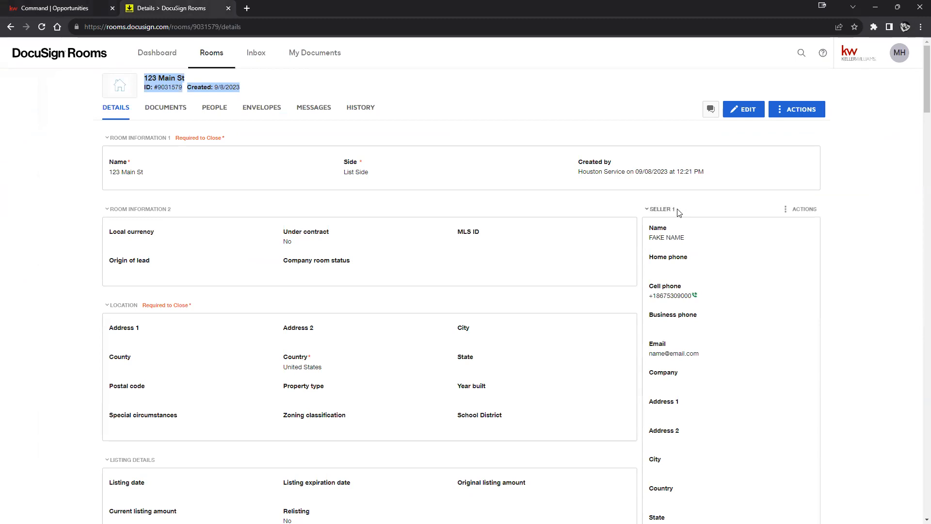
Step: Confirm the room's Location fields are still empty, then return to the Command opportunity
drag(686, 239, 647, 241)
scroll(708, 252, down, 2)
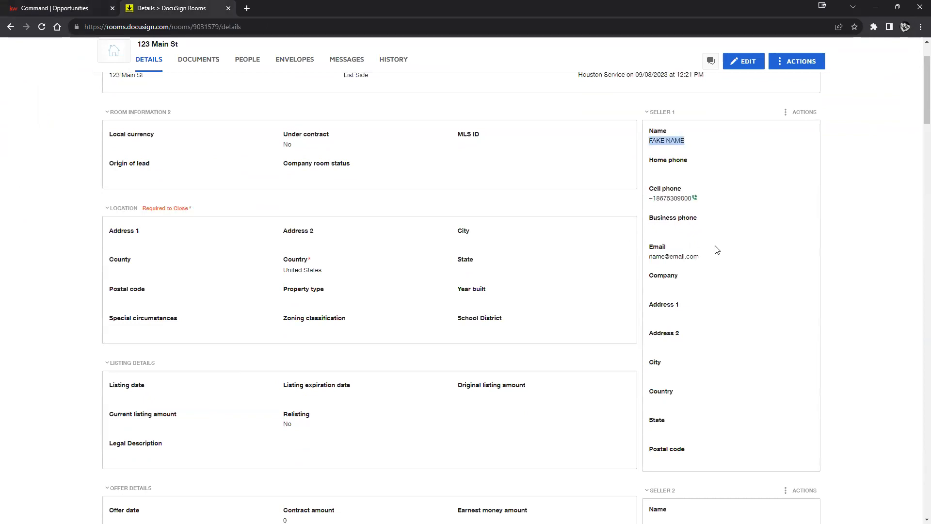
scroll(728, 229, down, 2)
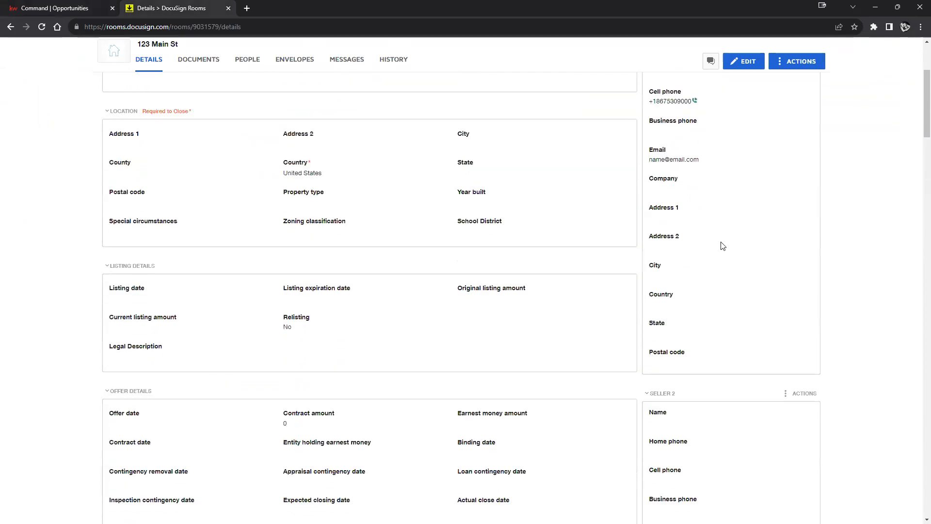
scroll(722, 246, down, 8)
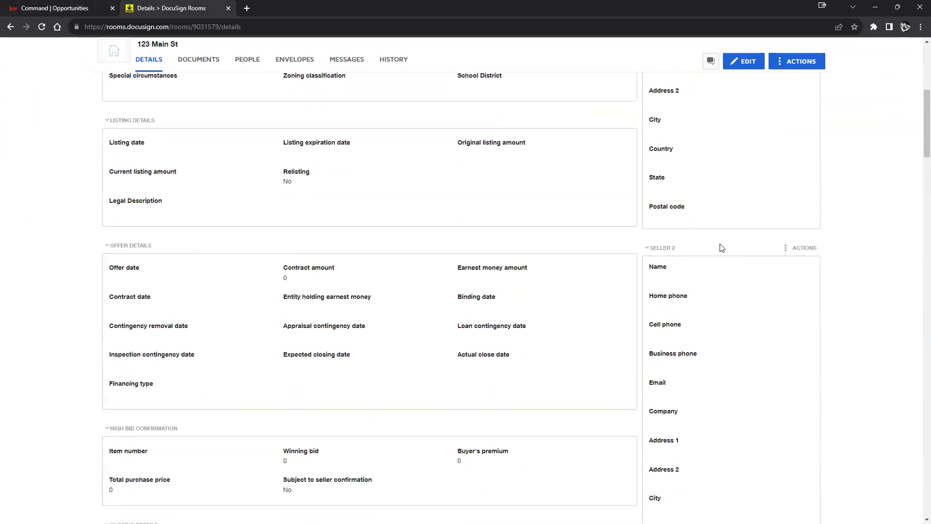
scroll(736, 244, down, 4)
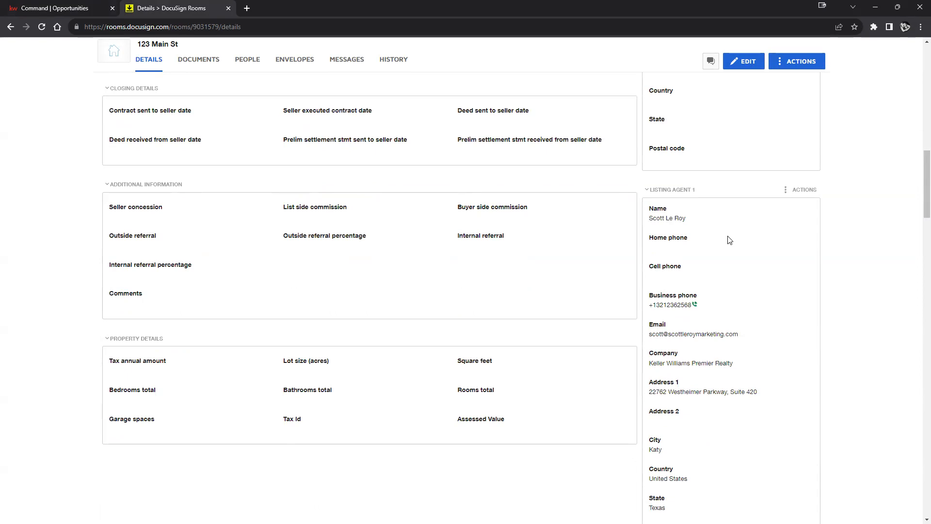
scroll(735, 241, down, 2)
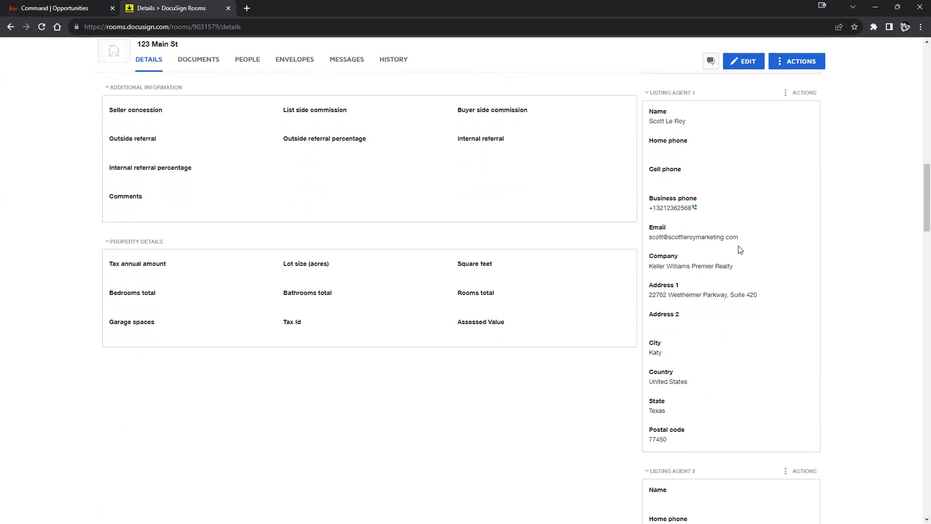
scroll(743, 256, down, 7)
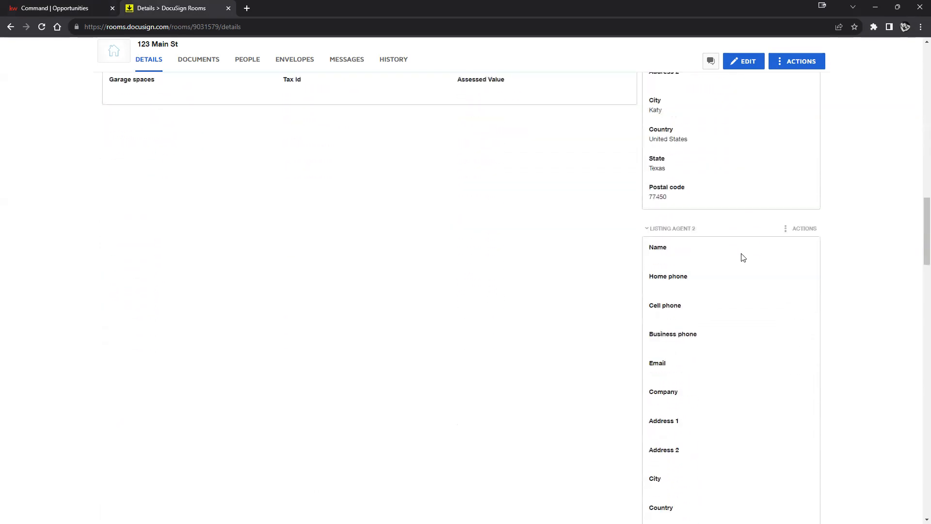
scroll(740, 262, down, 3)
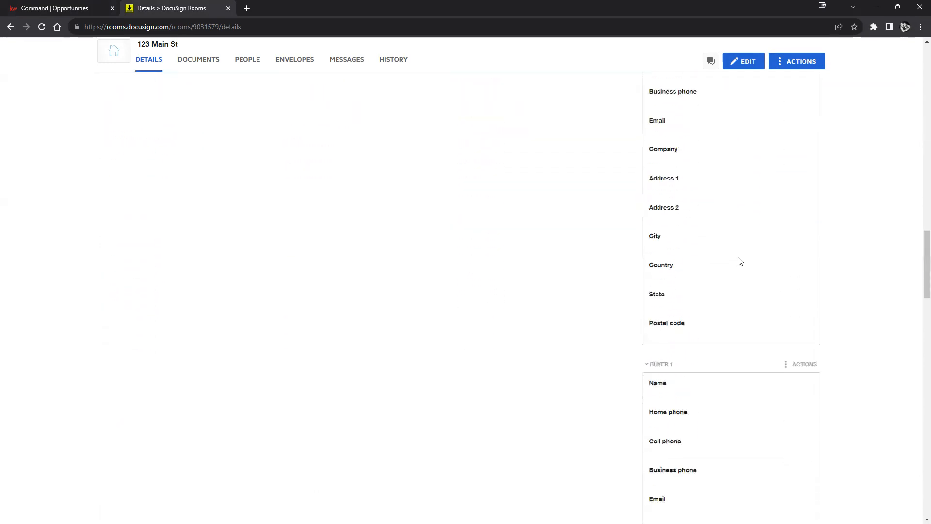
scroll(741, 262, down, 1)
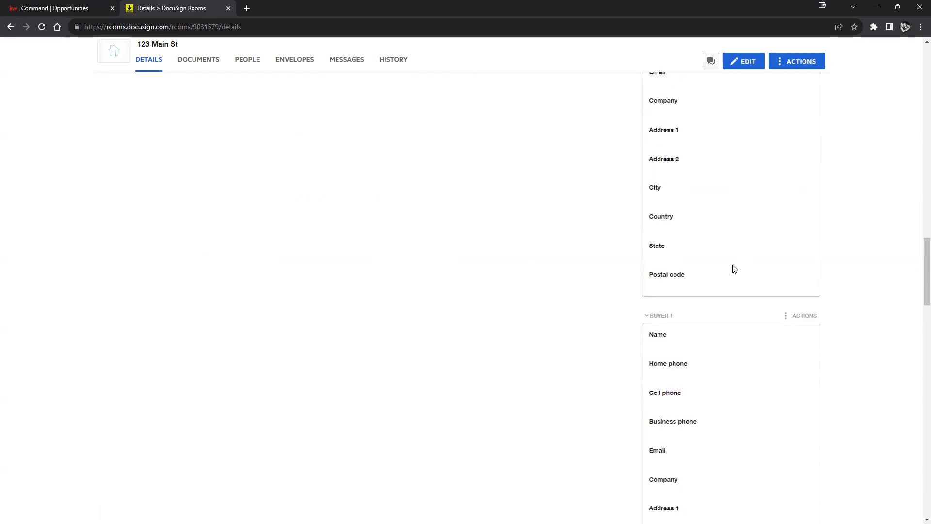
scroll(733, 266, up, 15)
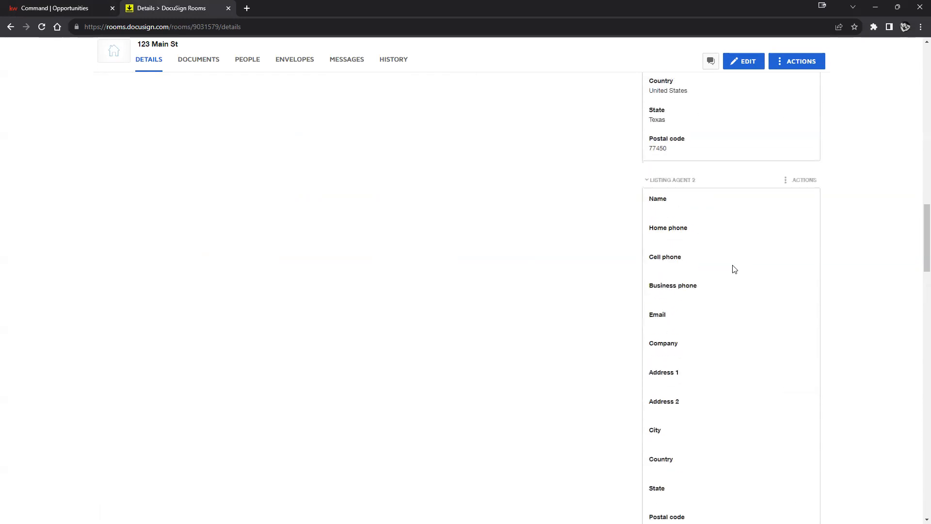
scroll(375, 276, up, 10)
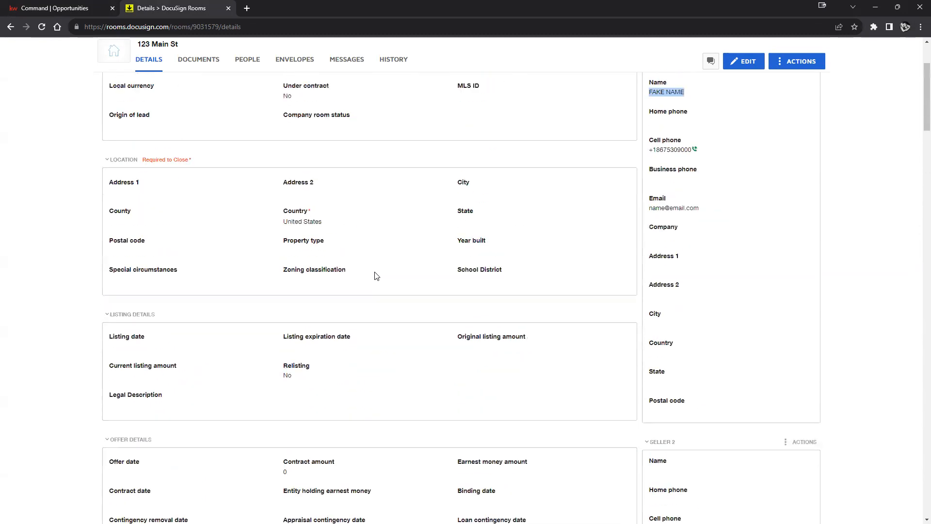
scroll(377, 276, up, 1)
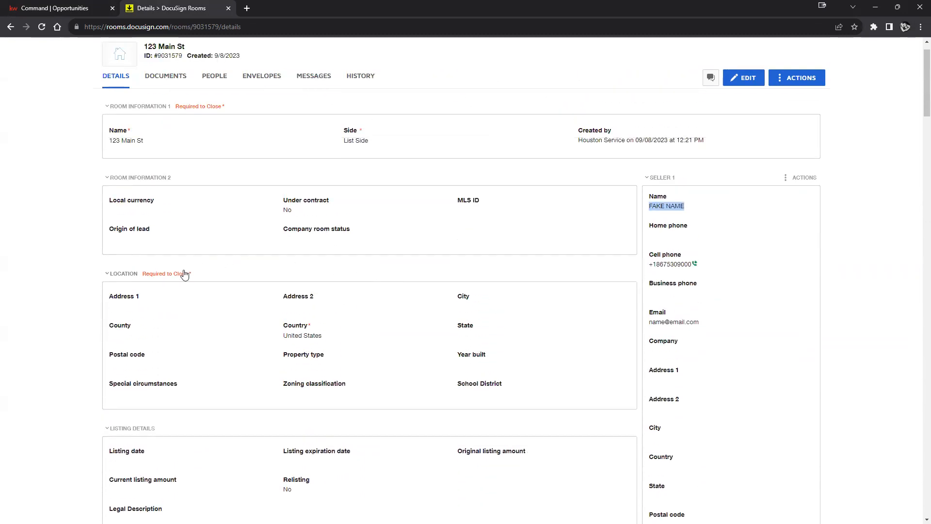
click(116, 309)
click(57, 10)
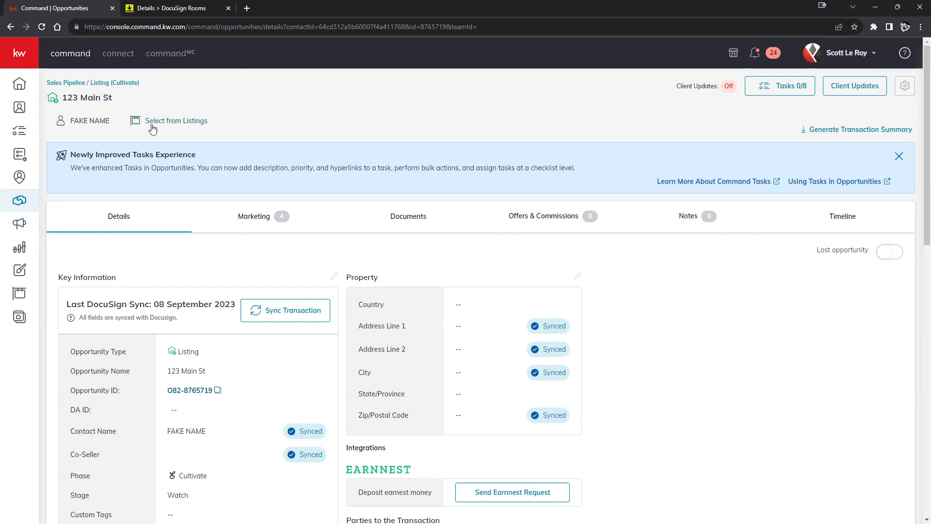
click(172, 123)
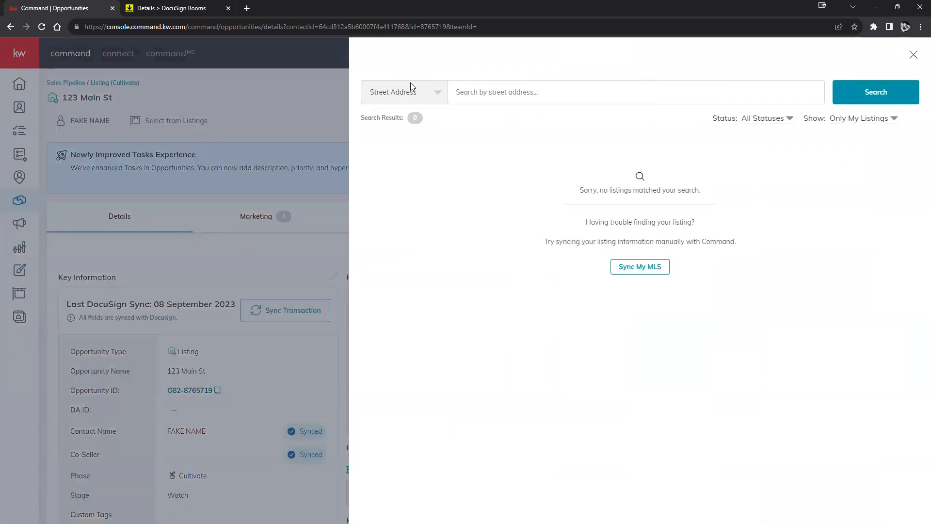
click(867, 121)
click(856, 141)
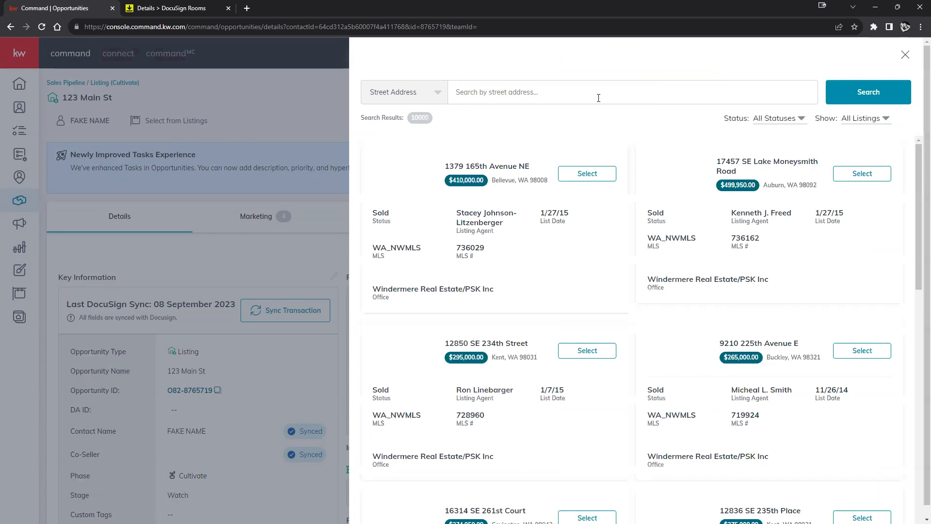
click(593, 97)
text(123 Main St)
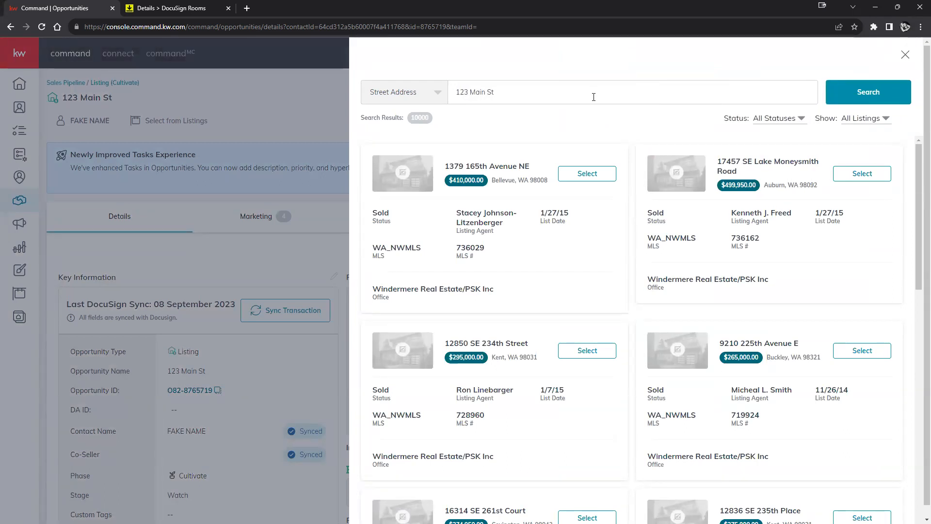
key(Return)
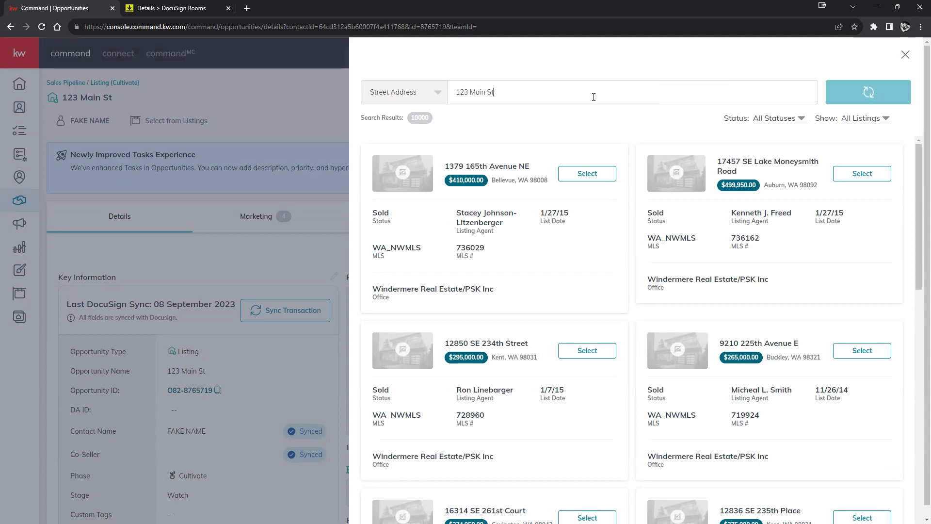
scroll(549, 271, down, 1)
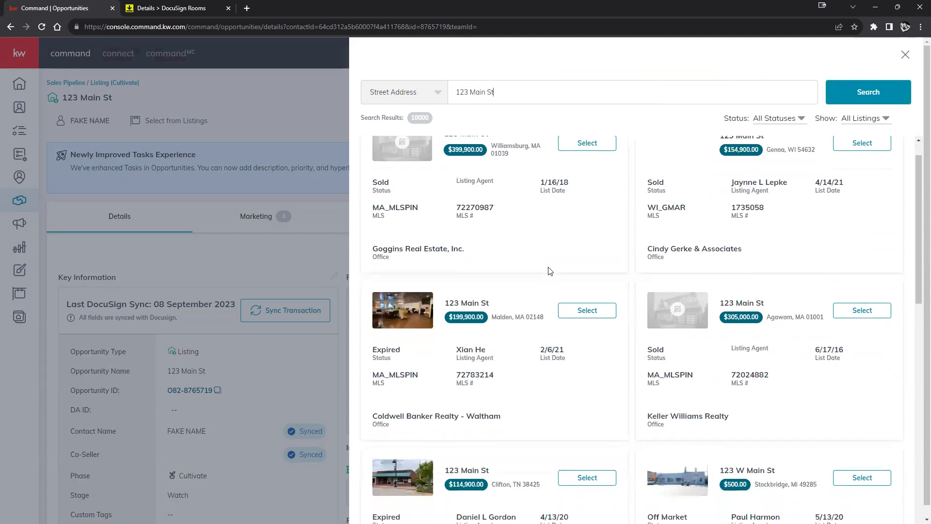
scroll(549, 270, down, 4)
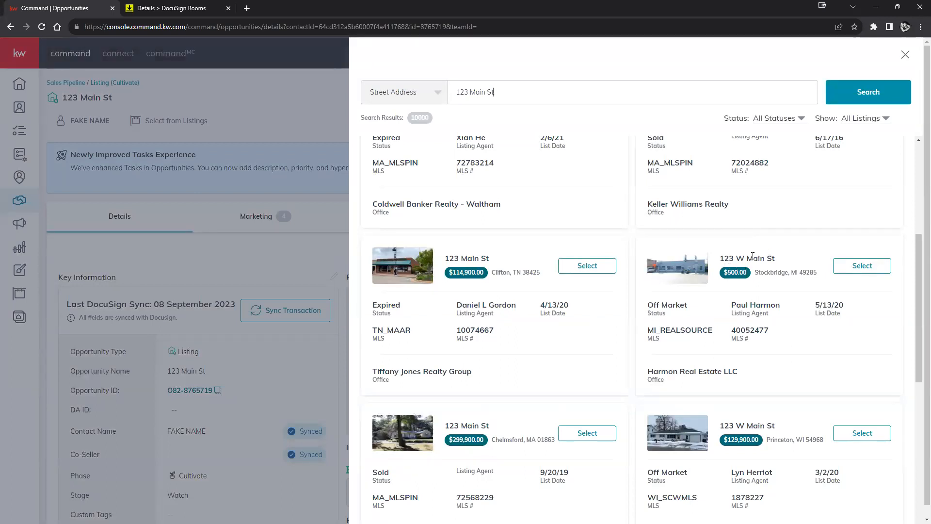
click(855, 266)
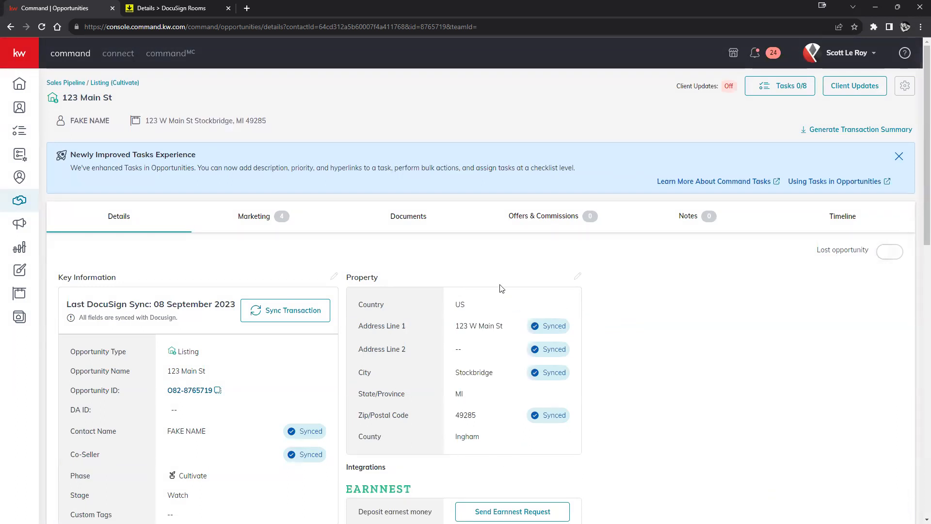
Step: Reload the opportunity and confirm address line, city and zip are marked Edited, ready to sync
scroll(485, 374, down, 2)
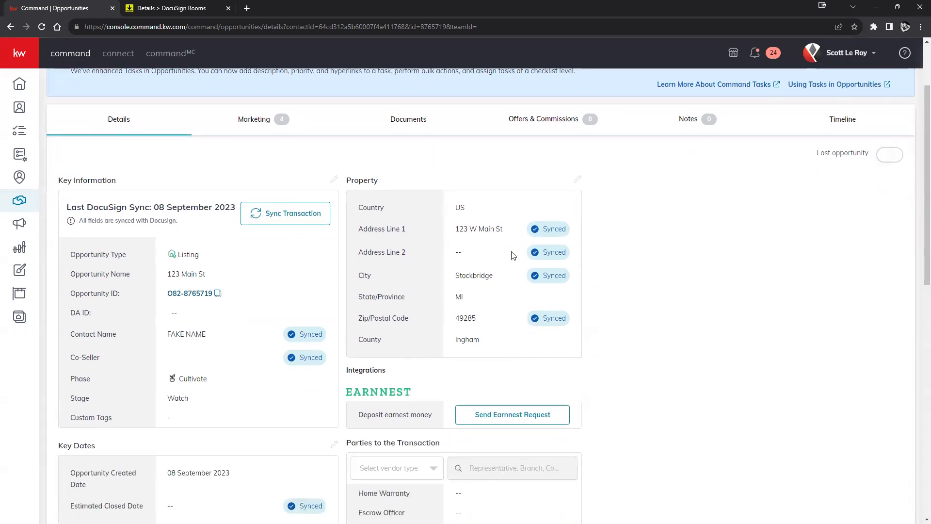
scroll(510, 248, down, 3)
scroll(510, 247, up, 5)
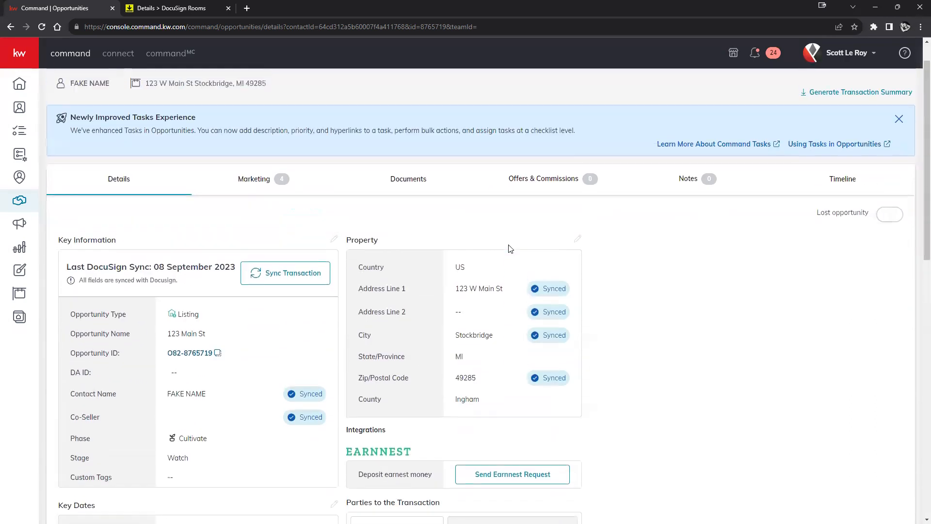
click(42, 27)
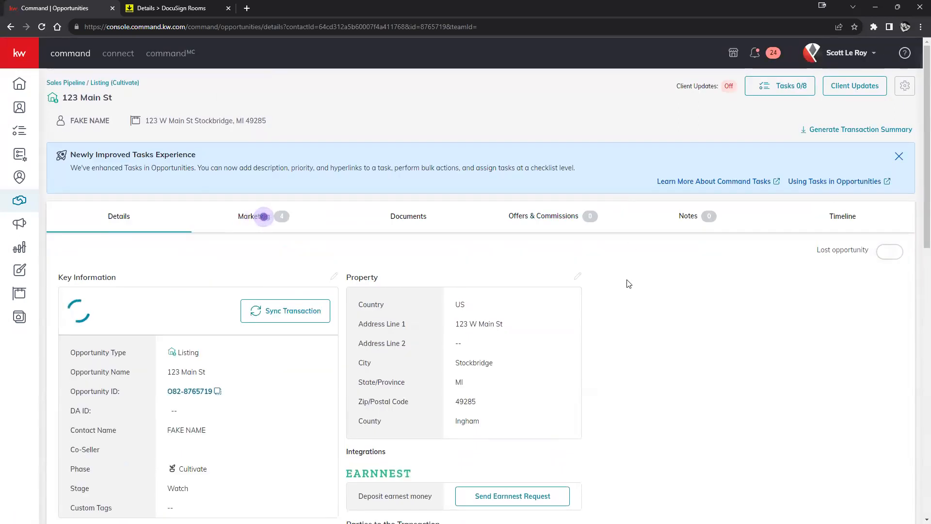
scroll(647, 250, down, 2)
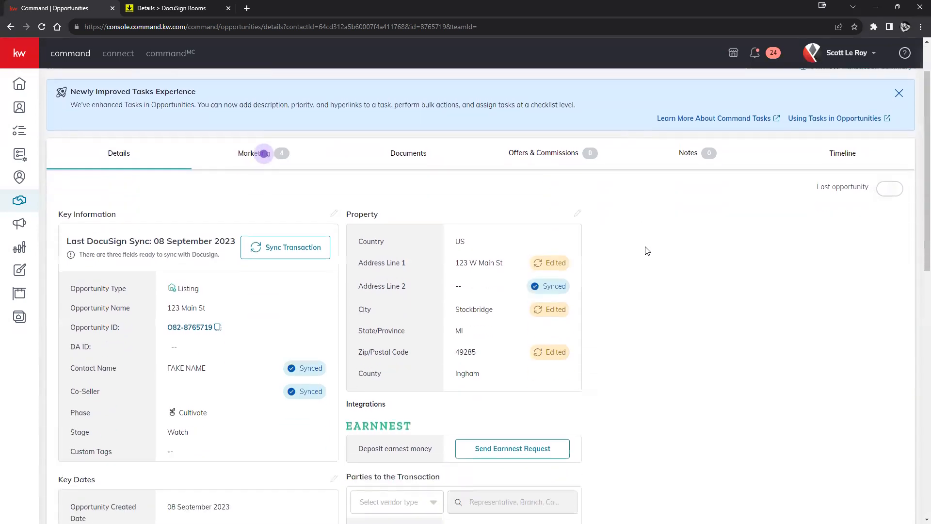
scroll(650, 246, down, 1)
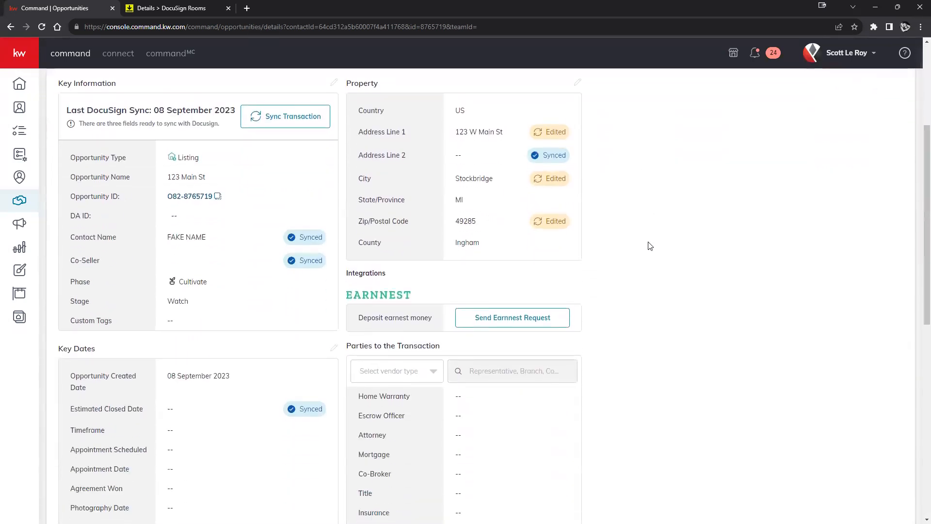
scroll(649, 246, up, 2)
scroll(223, 279, up, 1)
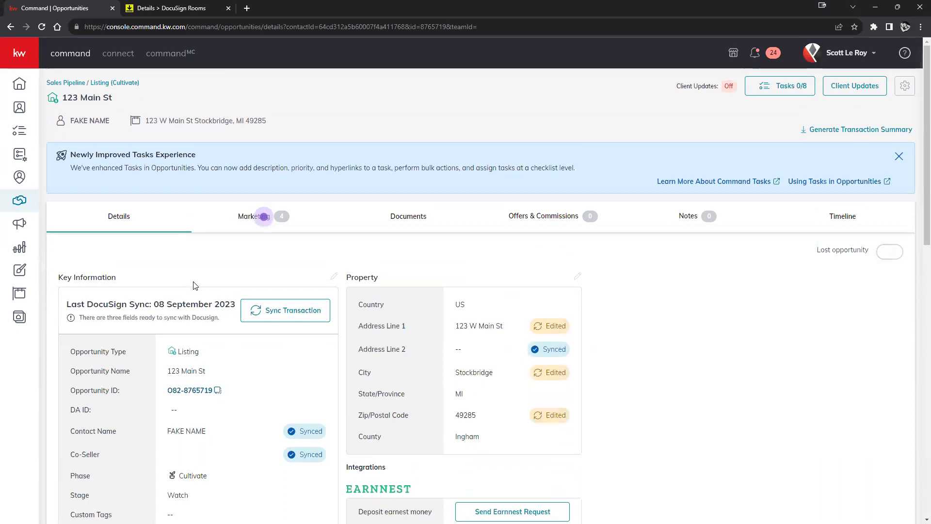
scroll(250, 393, down, 3)
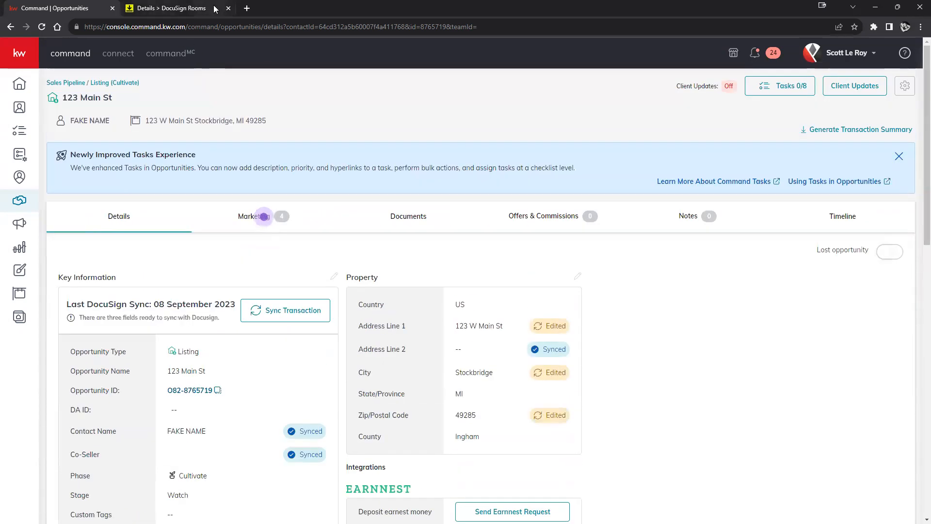
click(173, 8)
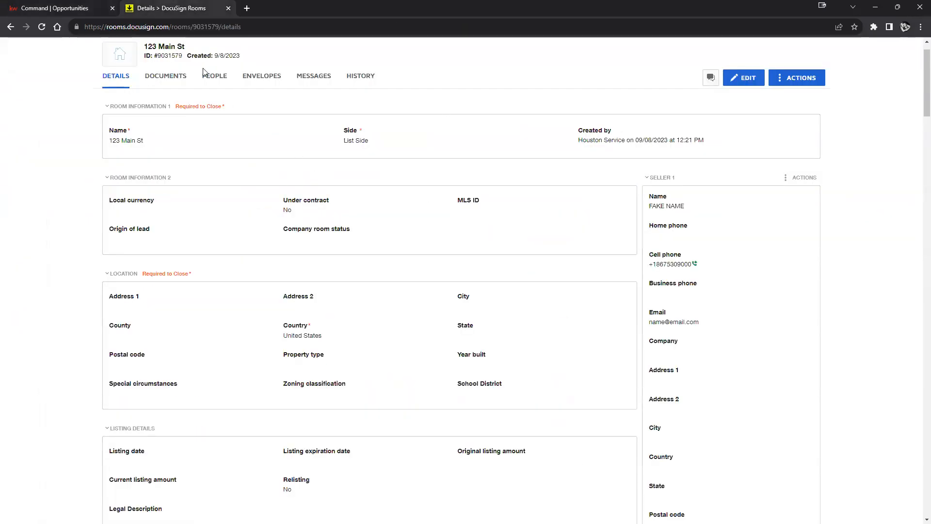
click(50, 10)
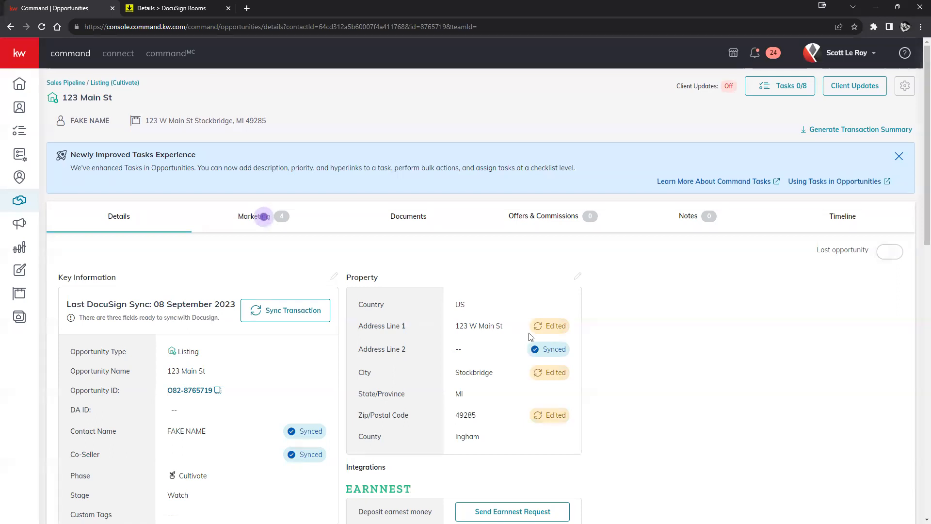
scroll(541, 412, down, 1)
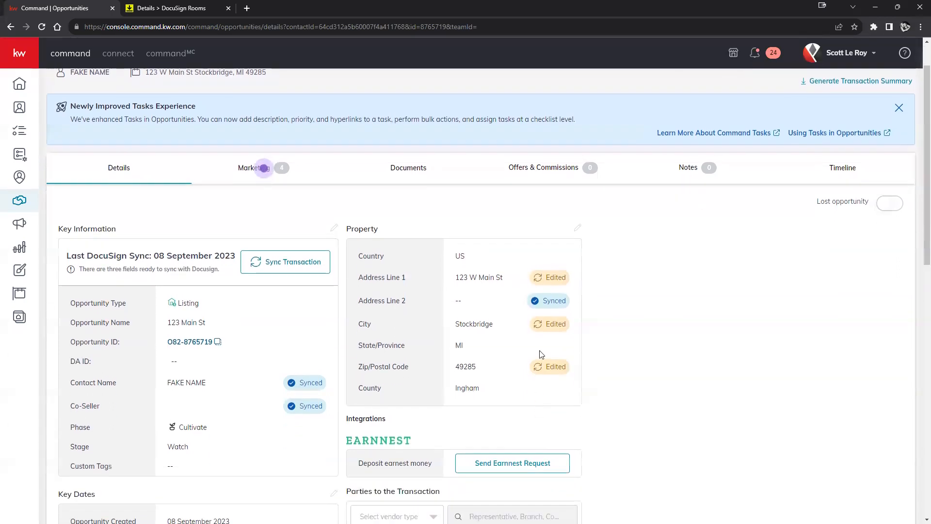
Step: Sync the transaction and confirm Update, so address line, city and zip show Synced
click(265, 262)
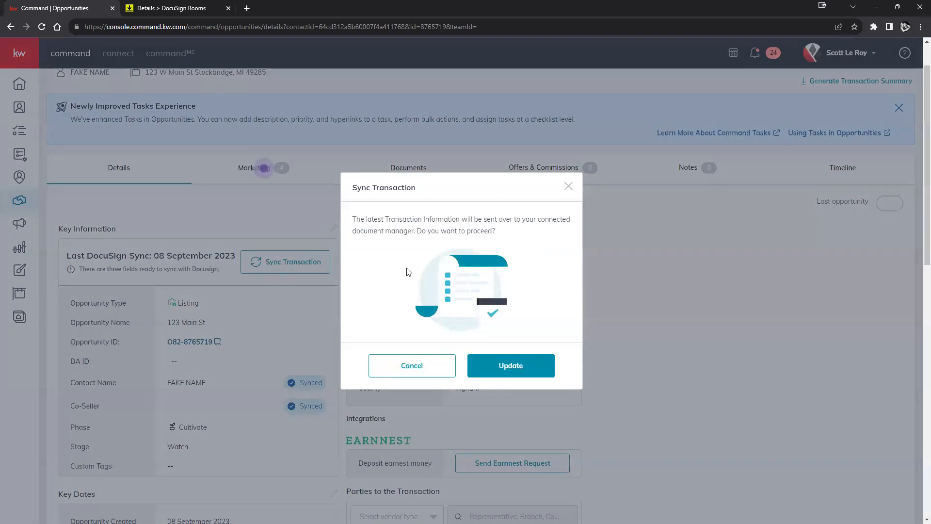
click(512, 366)
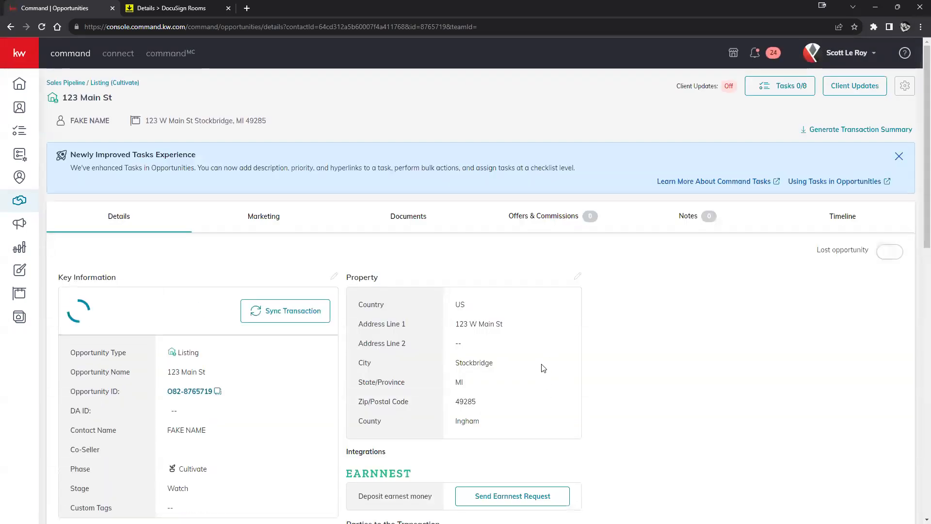
scroll(431, 349, down, 4)
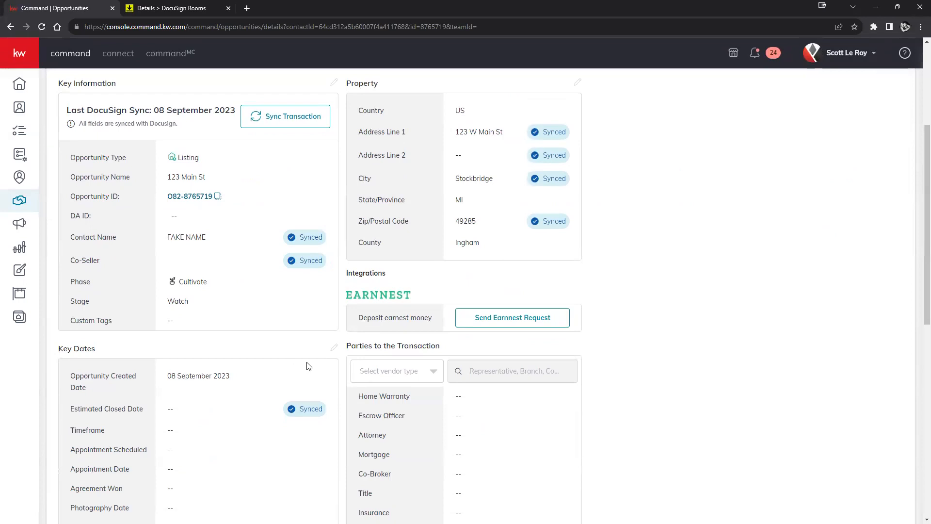
click(167, 8)
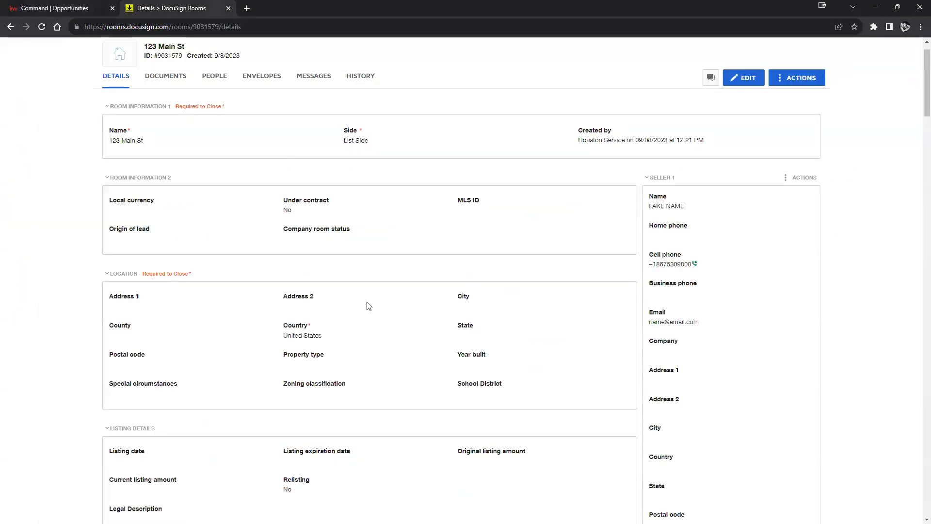
drag(113, 297, 530, 393)
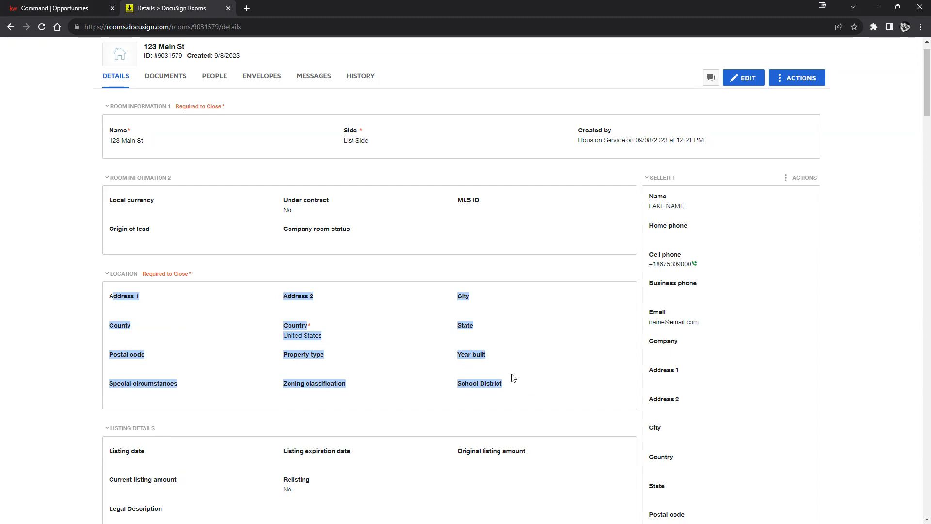
click(42, 27)
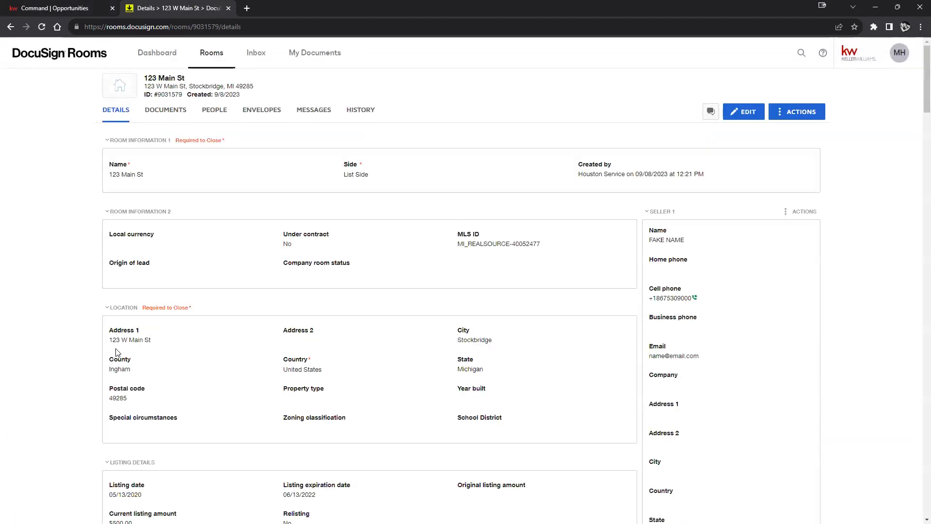
drag(109, 340, 513, 408)
click(592, 434)
Step: Review the rest of the synced room details, then open the room's Documents section
scroll(565, 403, down, 1)
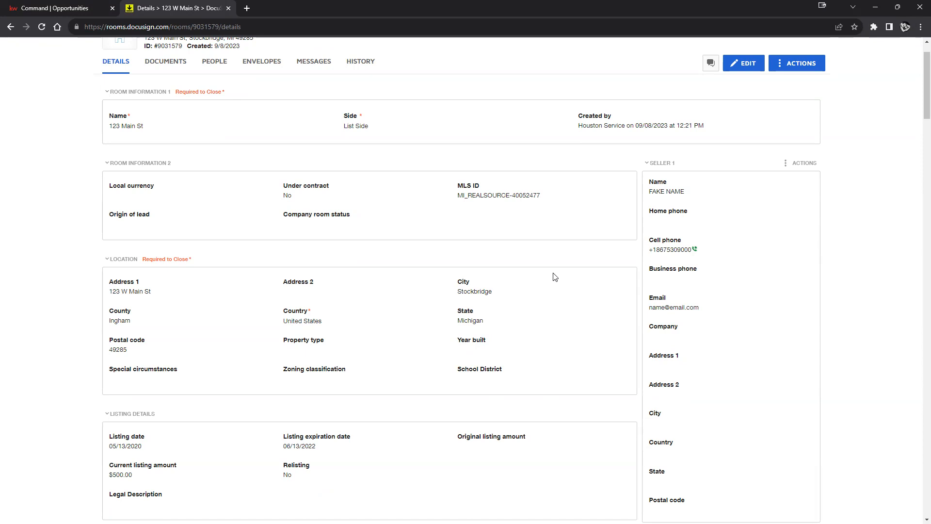
scroll(694, 176, down, 1)
scroll(694, 176, down, 20)
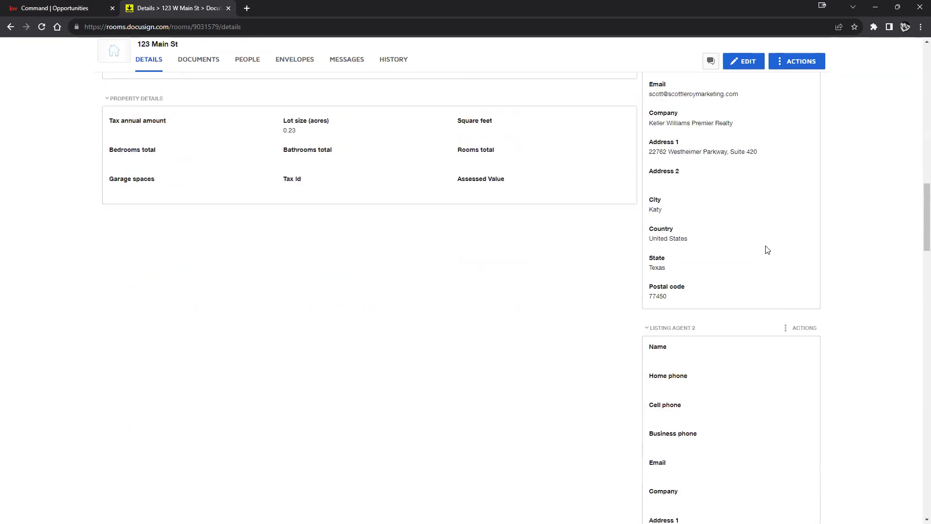
scroll(731, 286, down, 14)
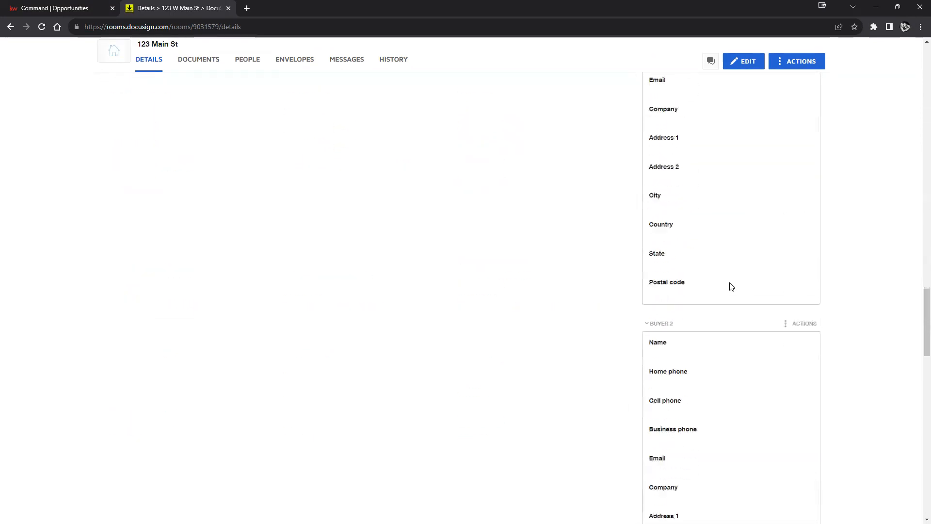
scroll(486, 286, up, 20)
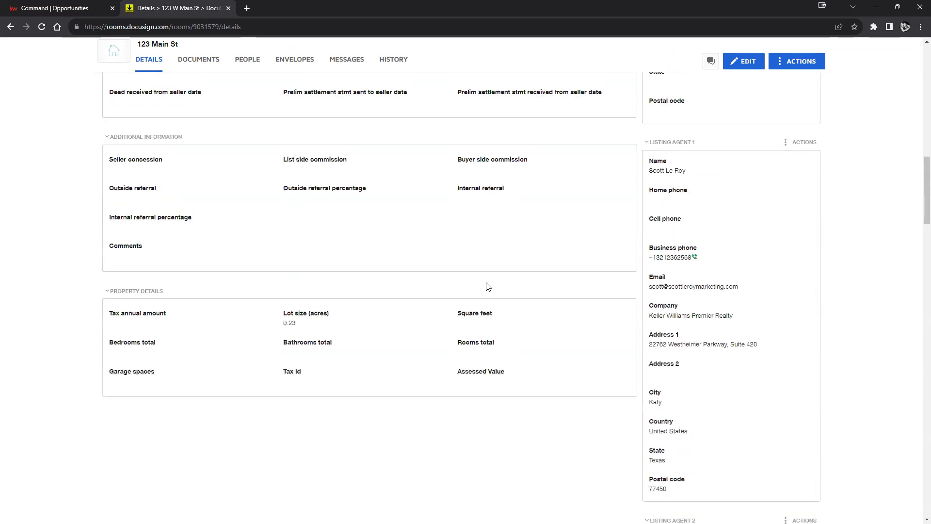
scroll(487, 287, up, 12)
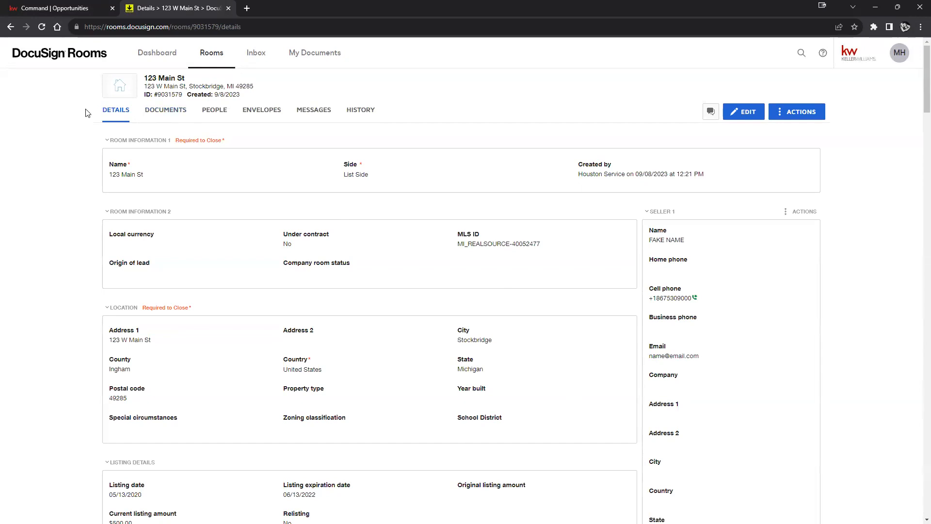
click(172, 116)
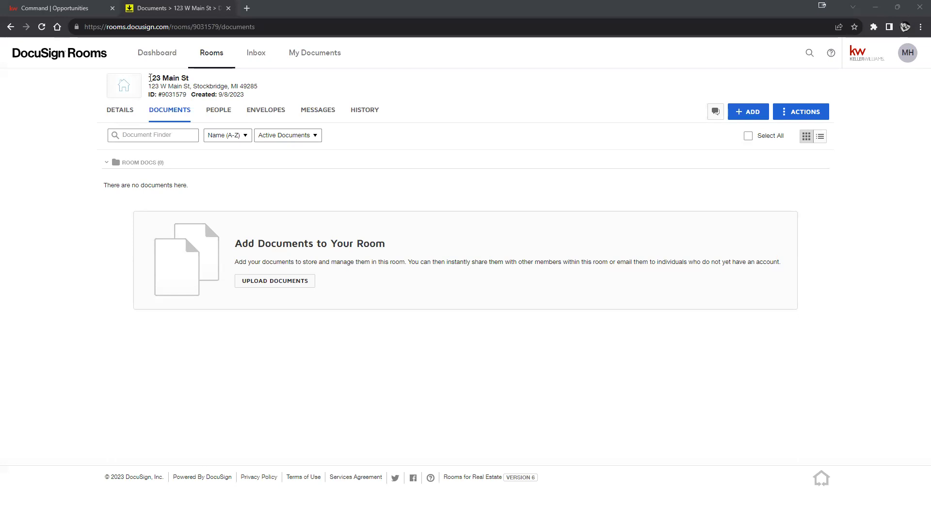
Step: Leave the 123 Main St room for the Active rooms list, where it appears first, dated 9/8/2023
drag(145, 78, 245, 98)
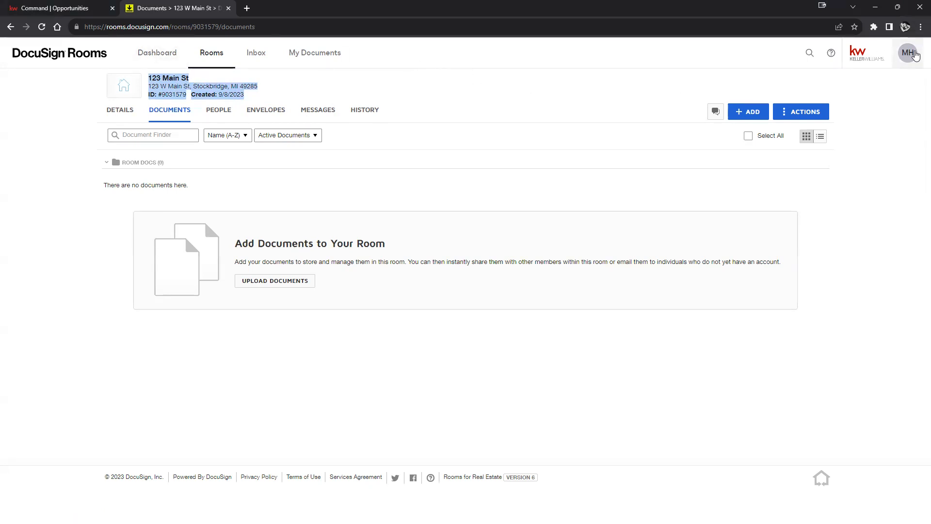
click(908, 53)
click(515, 134)
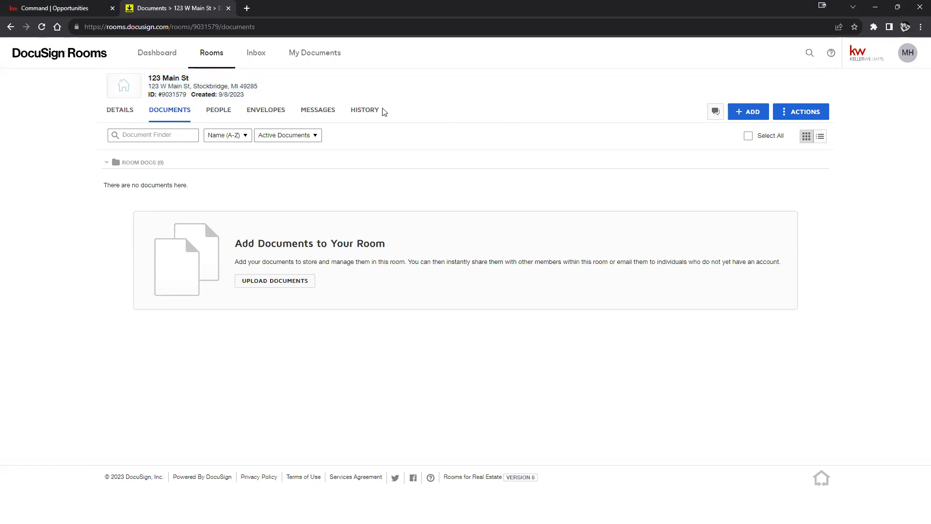
click(206, 56)
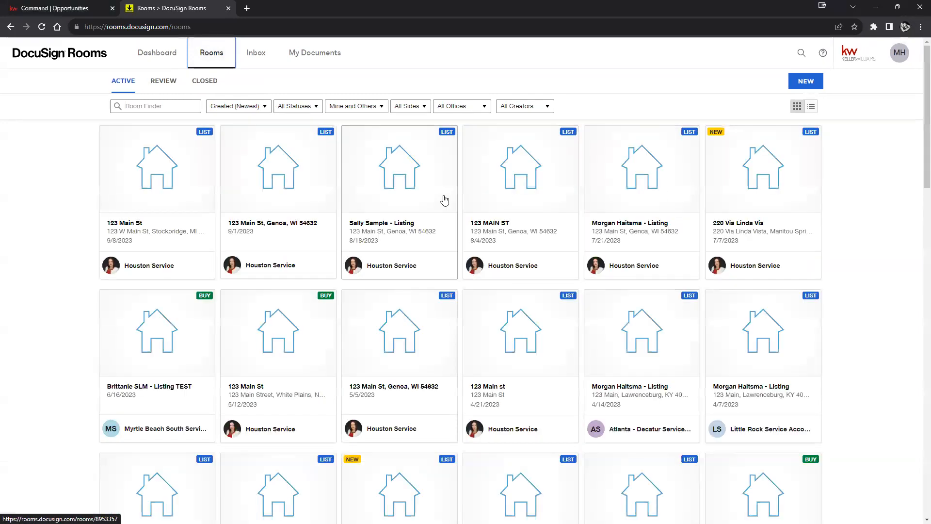
Step: Reopen the newest 123 Main St room's empty Documents tab and open the MH account menu
scroll(437, 198, down, 10)
scroll(410, 196, up, 10)
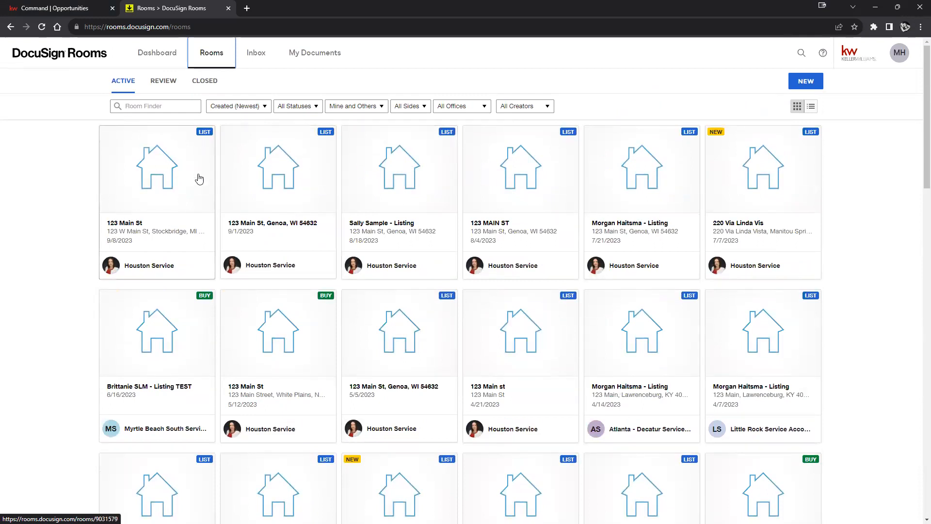
click(166, 179)
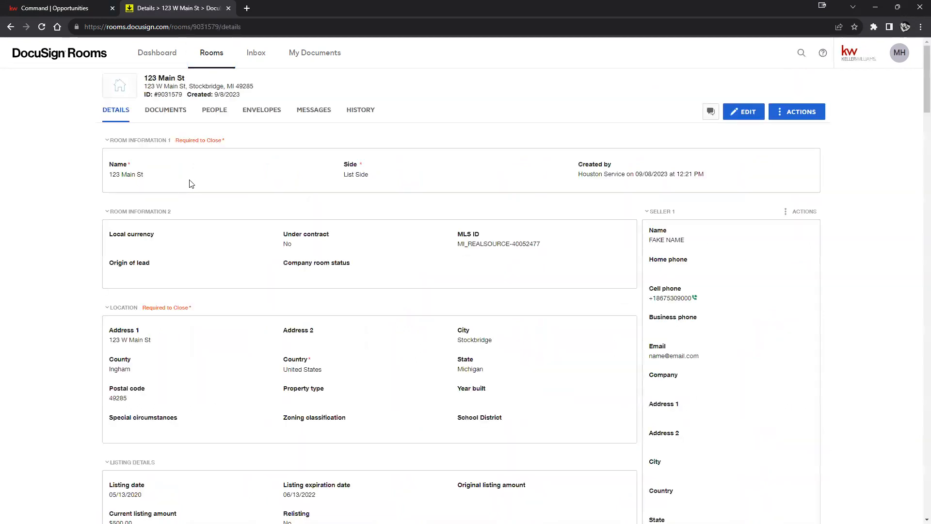
click(161, 113)
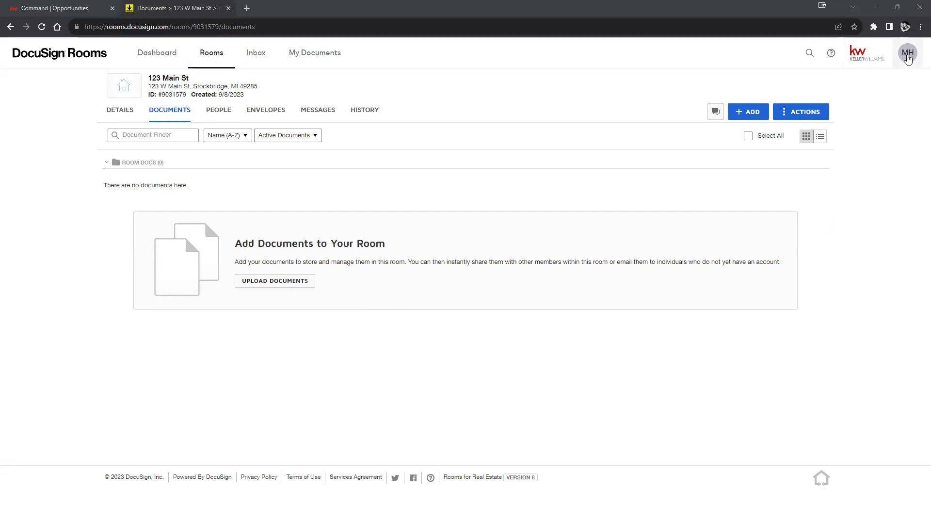
click(908, 55)
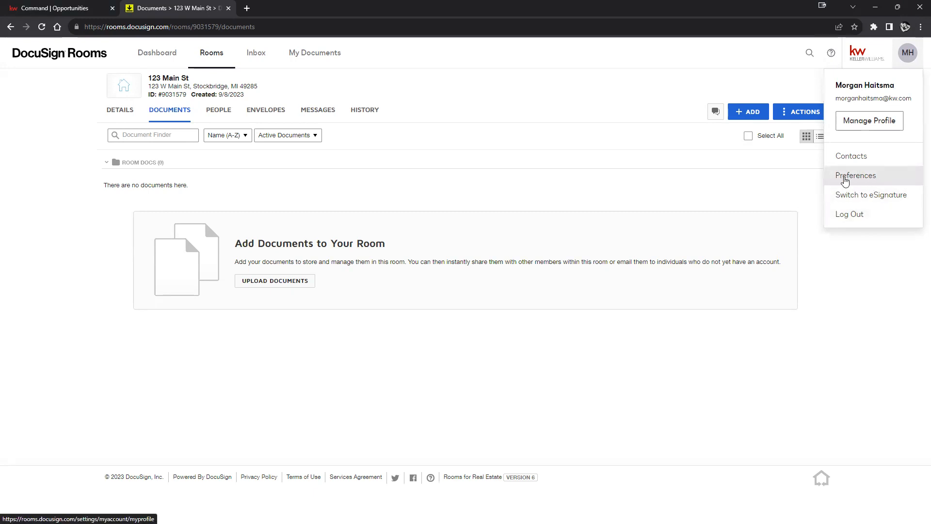
Step: Go to Preferences > Integrations and start adding a forms provider to list the six options
click(842, 180)
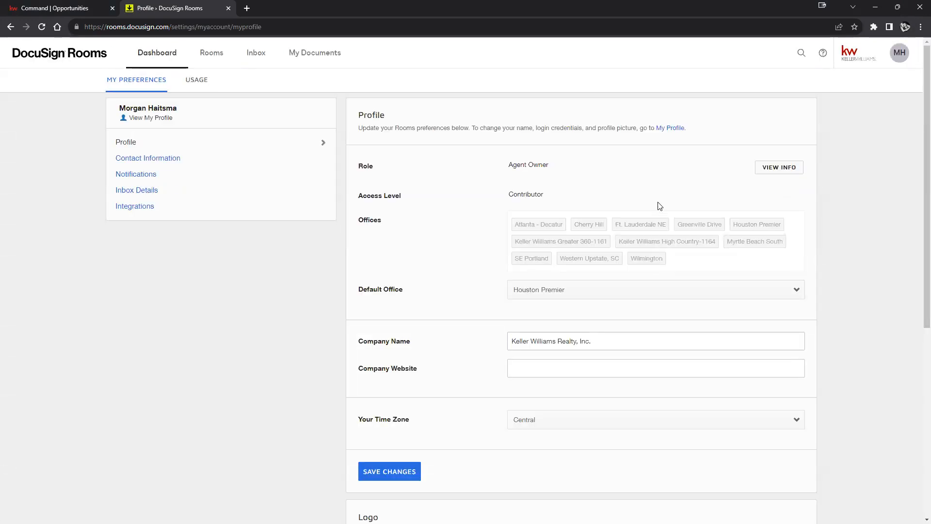
click(135, 214)
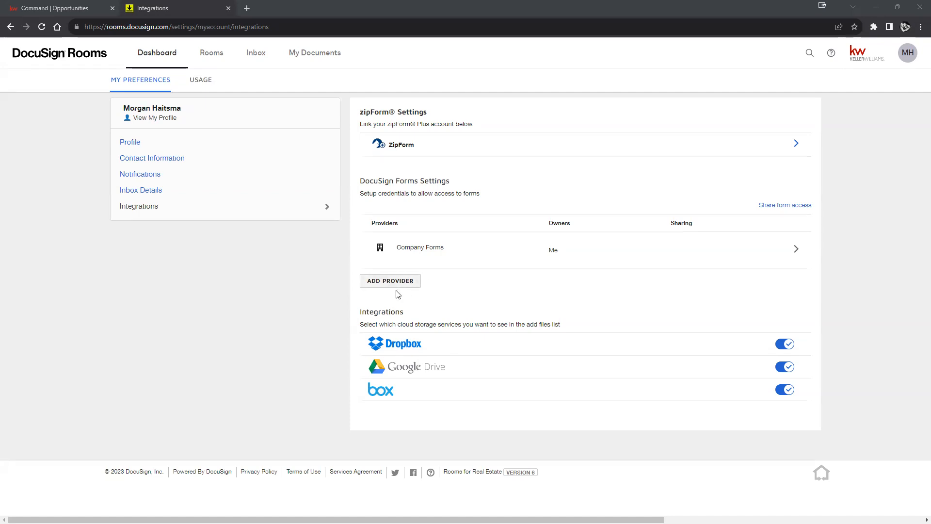
click(407, 284)
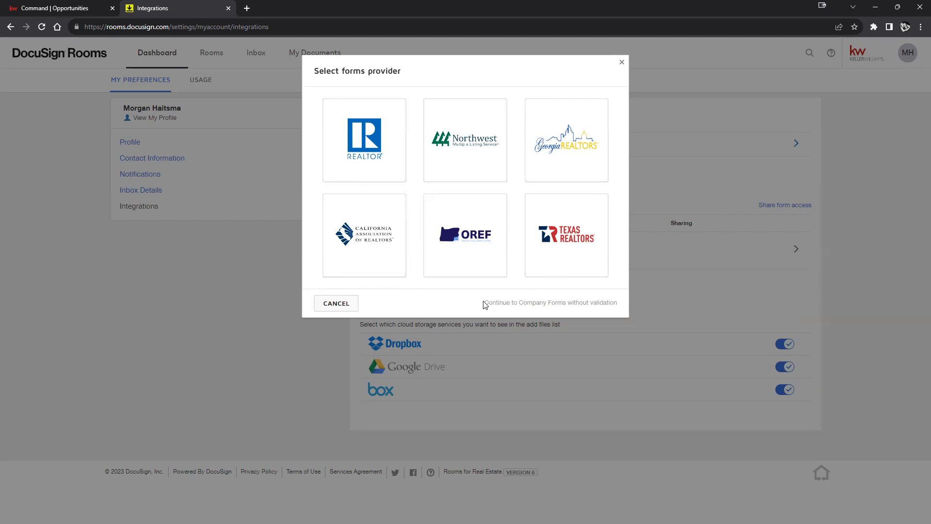
Step: Dismiss the forms provider choice without adding Company Forms
drag(486, 304, 619, 306)
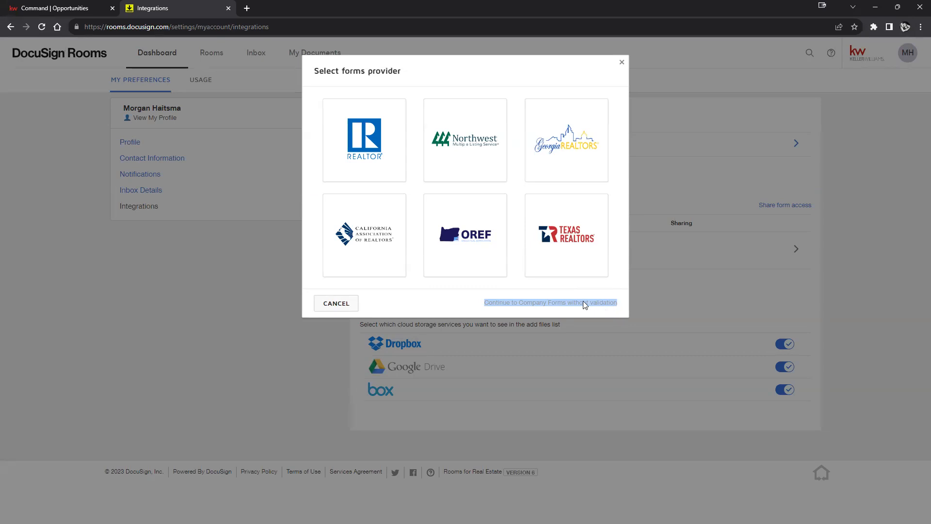
click(659, 294)
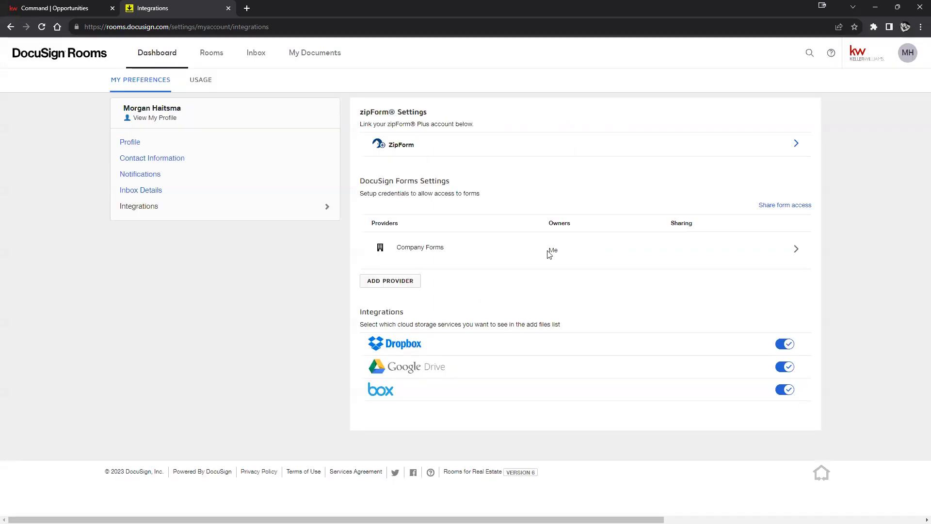
drag(445, 248, 403, 247)
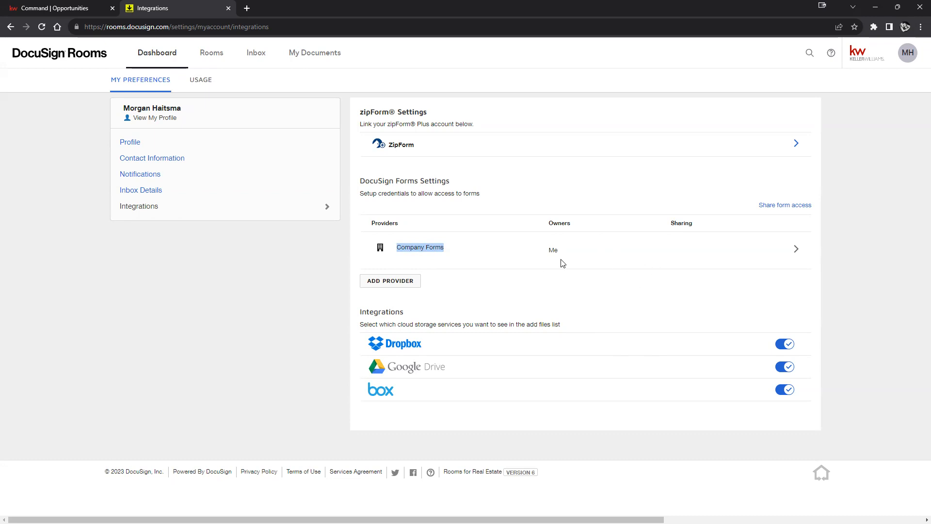
Step: Try REALTOR as provider, close the NAR validation form unfinished, then open ZipForm Plus settings
click(372, 283)
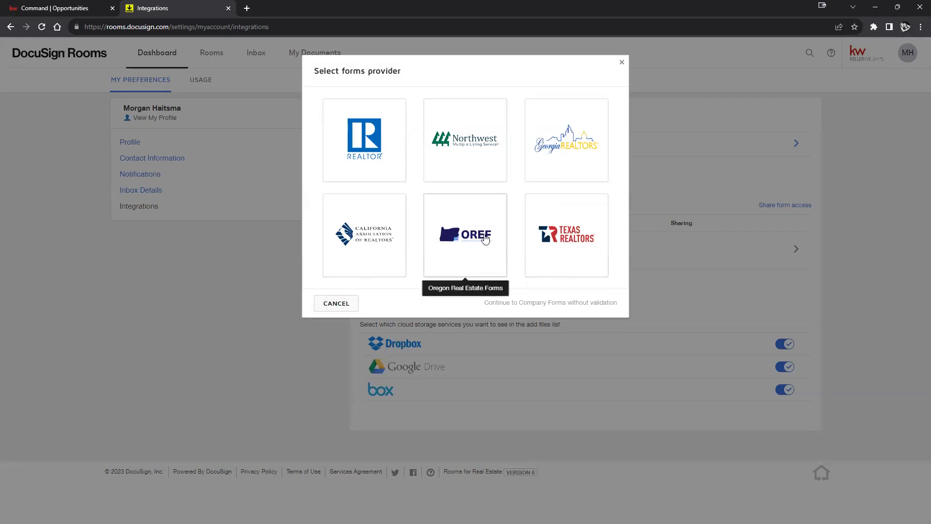
click(369, 138)
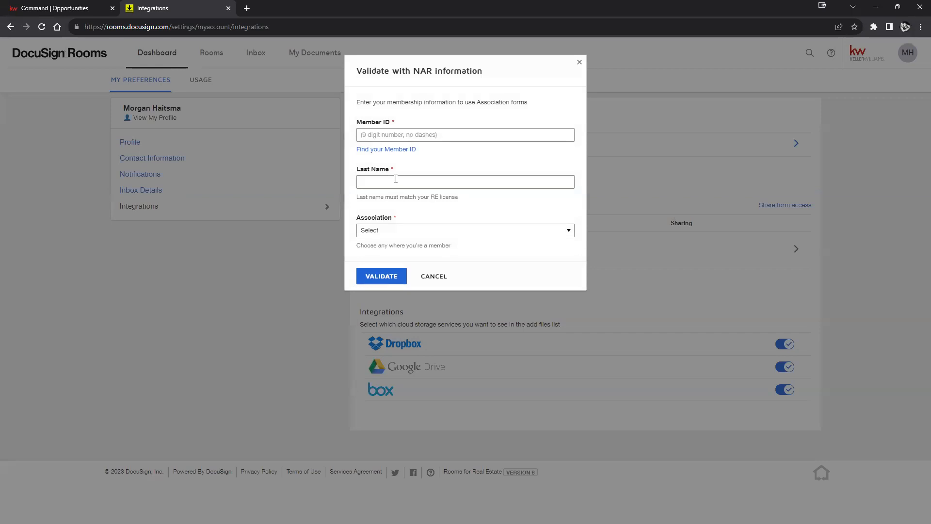
click(563, 230)
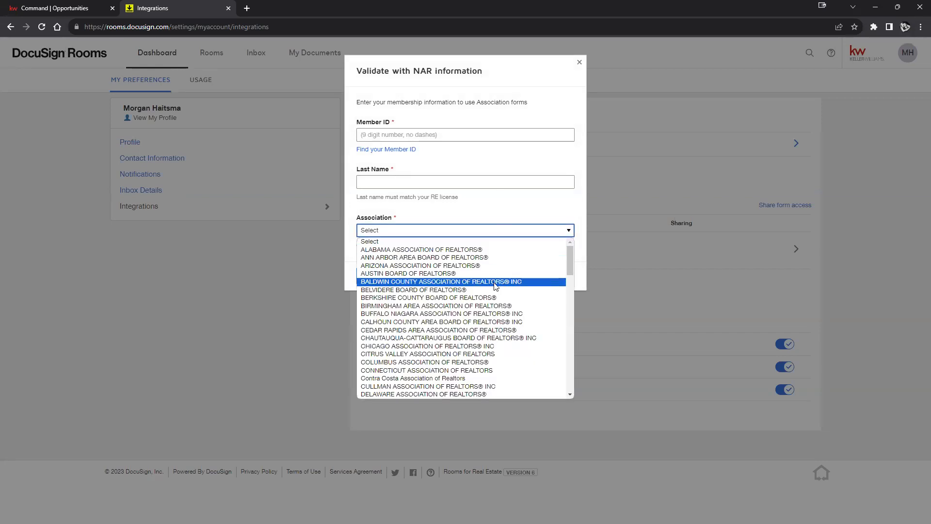
scroll(498, 291, down, 3)
scroll(499, 293, down, 10)
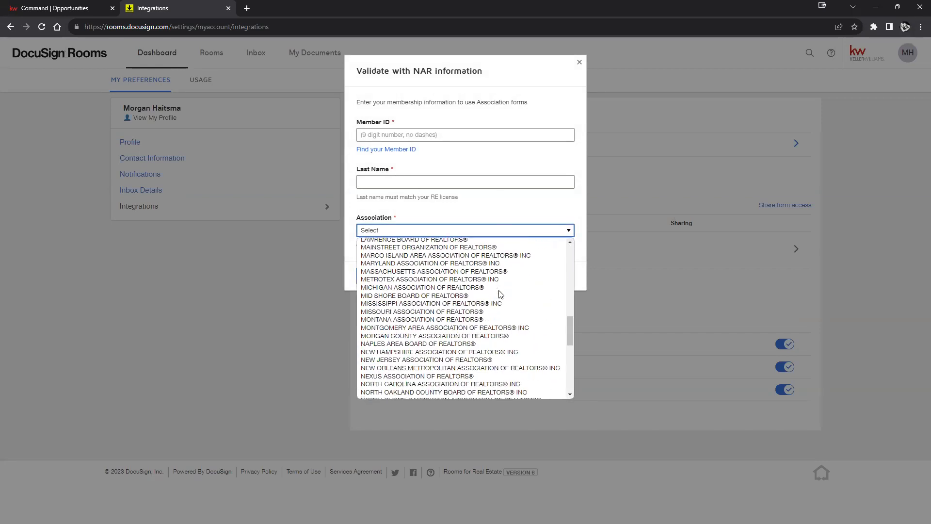
click(546, 201)
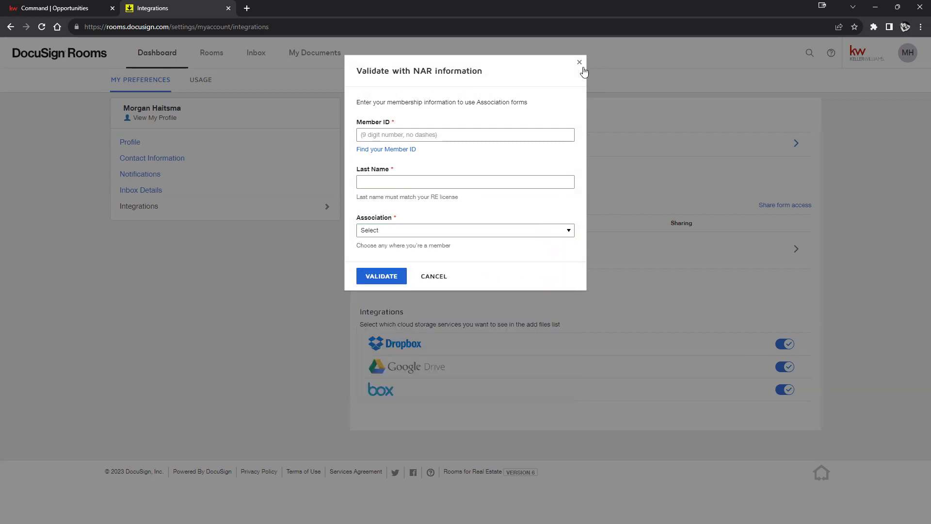
click(579, 63)
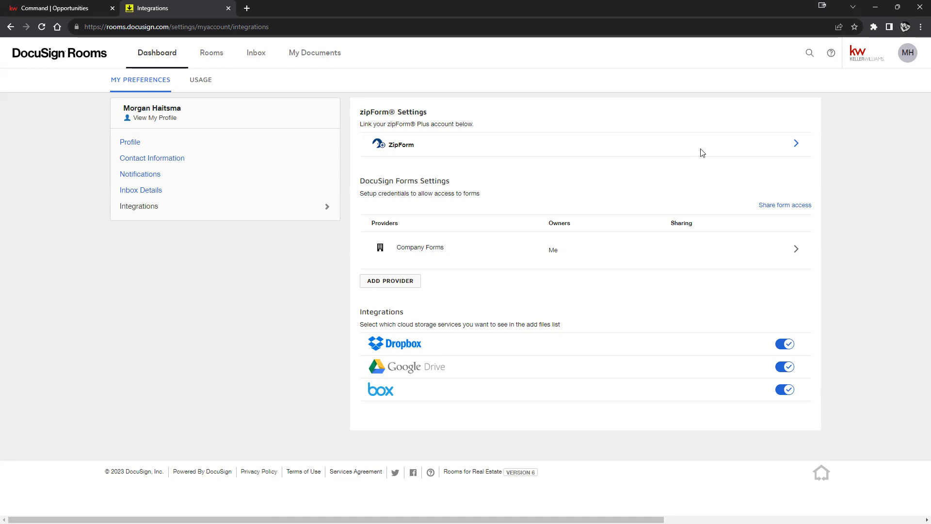
click(797, 144)
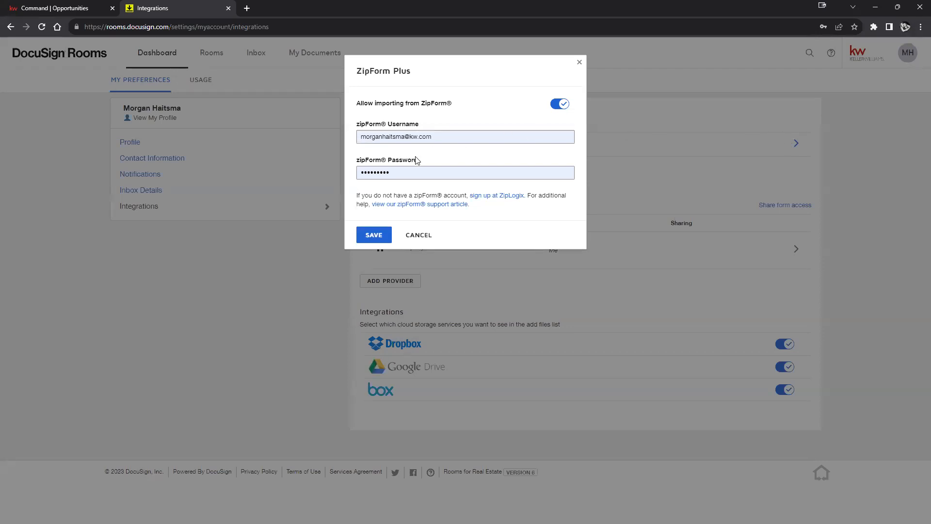
Step: Cancel the ZipForm Plus settings unchanged and return to the Active rooms list
click(413, 236)
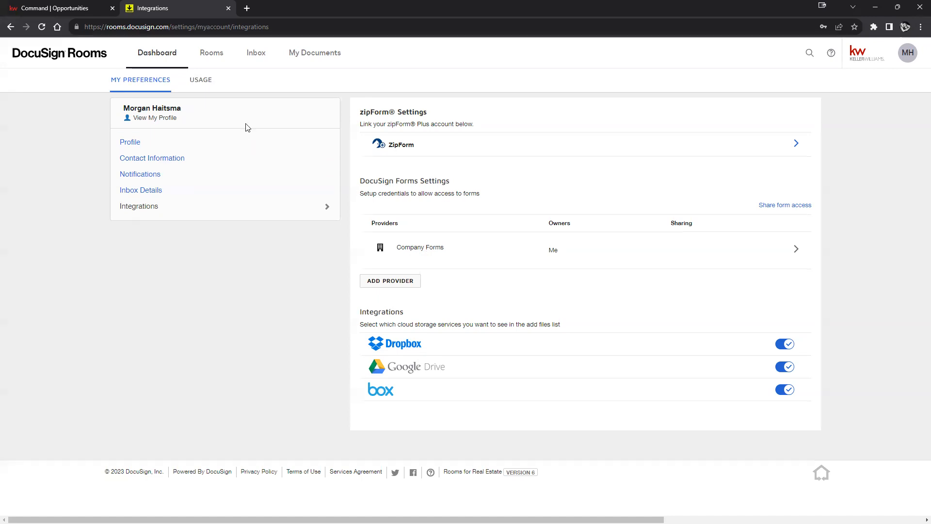
click(214, 56)
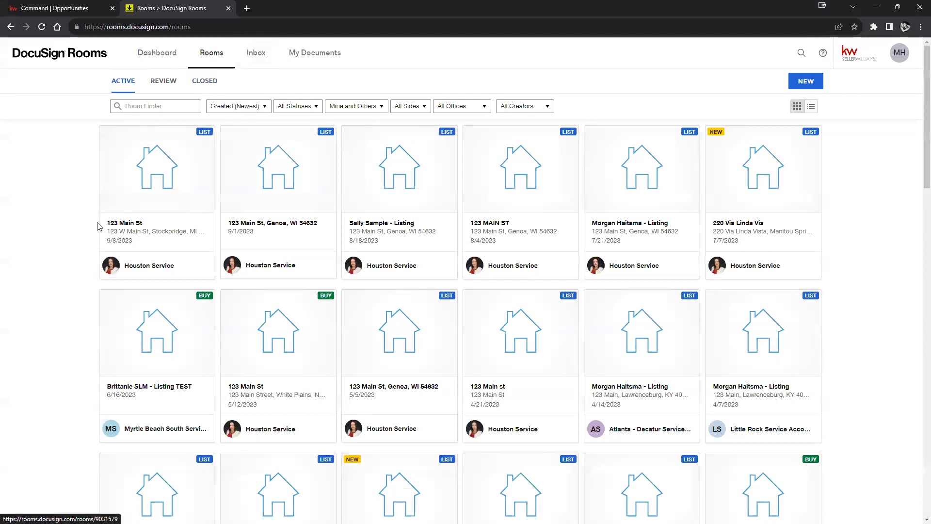
Step: Open the first 123 Main St room card and view its still-empty Room Docs
click(149, 200)
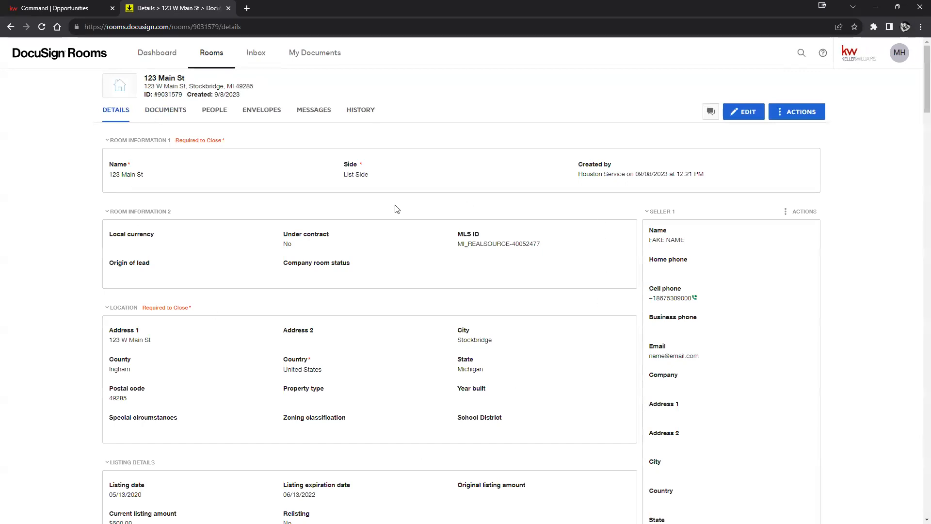
click(165, 110)
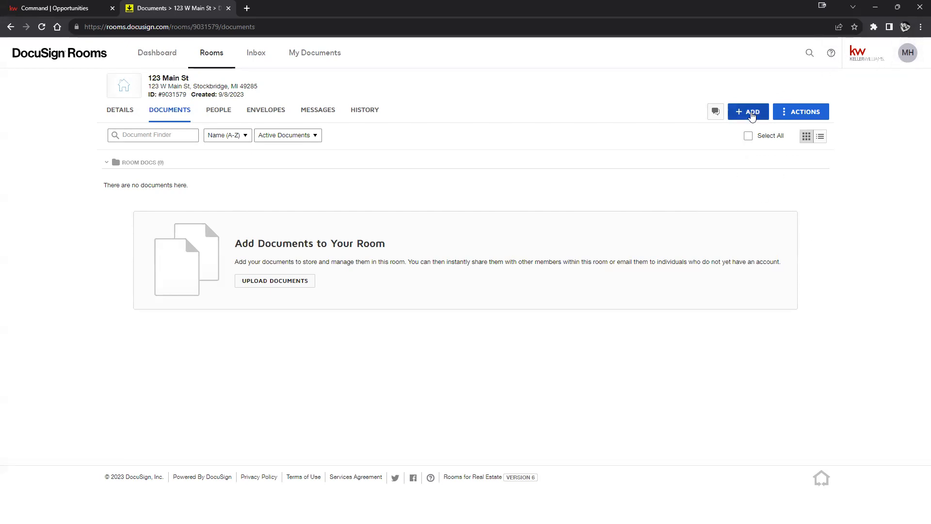
click(750, 114)
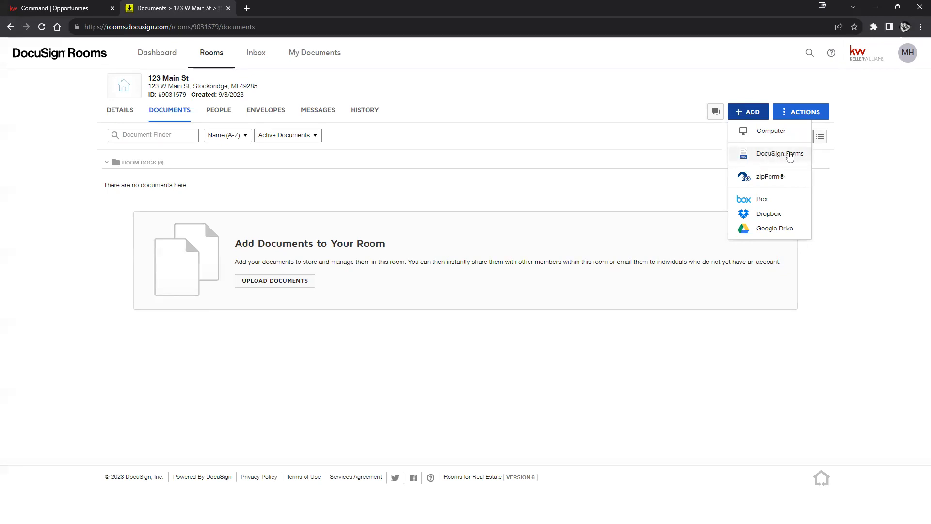
click(779, 154)
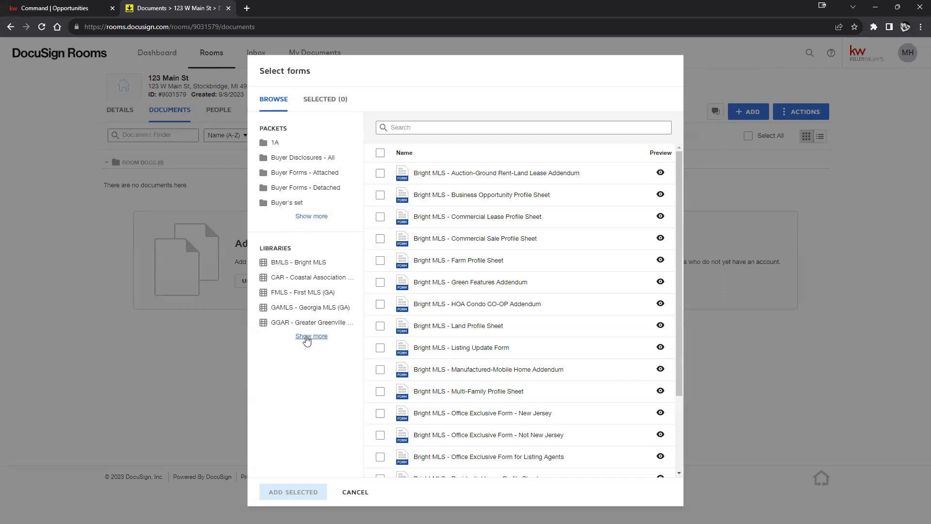
click(308, 337)
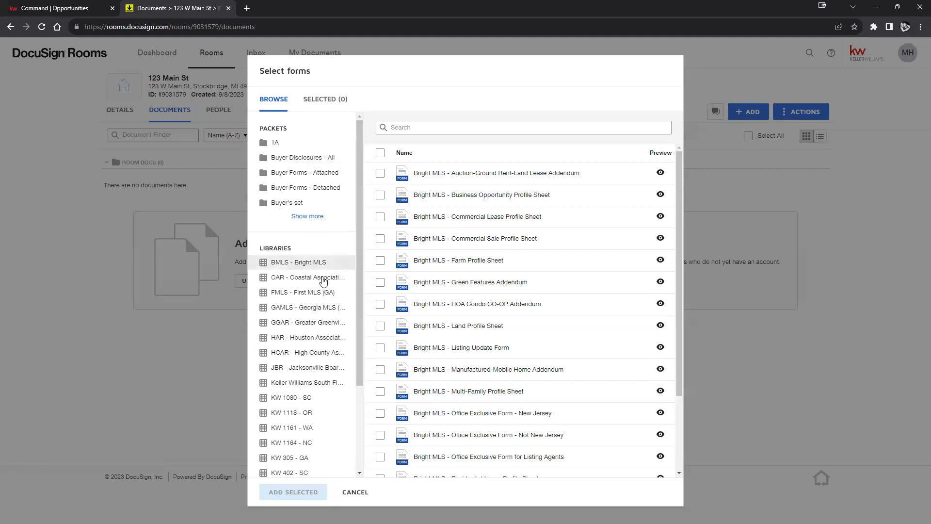
scroll(320, 286, down, 3)
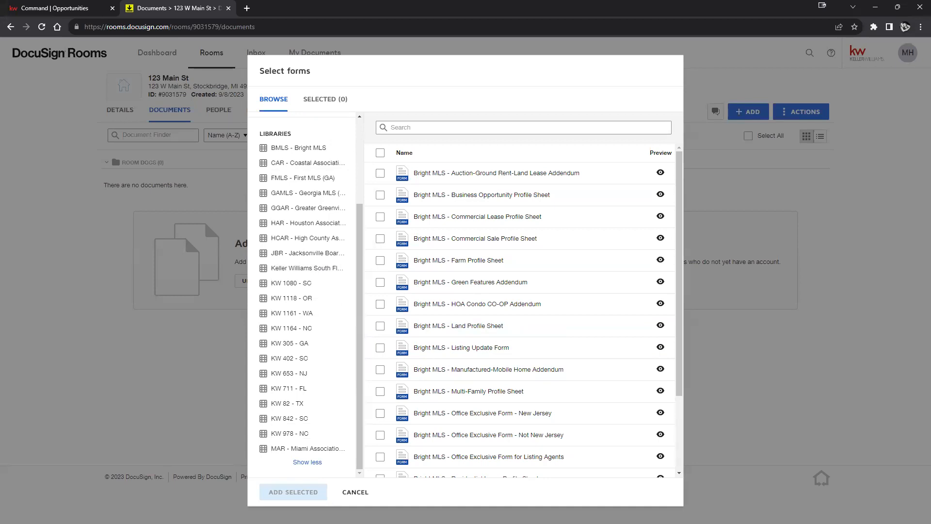
Step: Try adding documents from zipForm, then cancel the zipForm account linking prompt
click(778, 176)
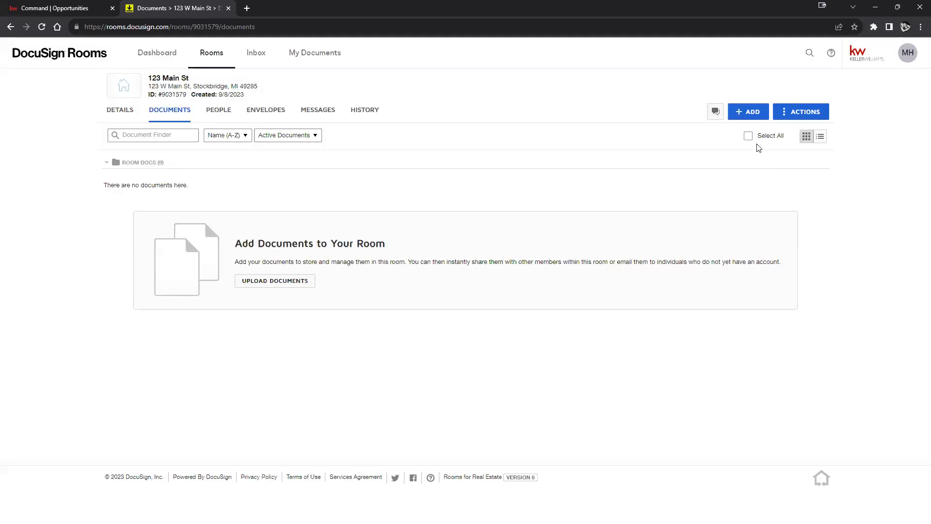
click(758, 111)
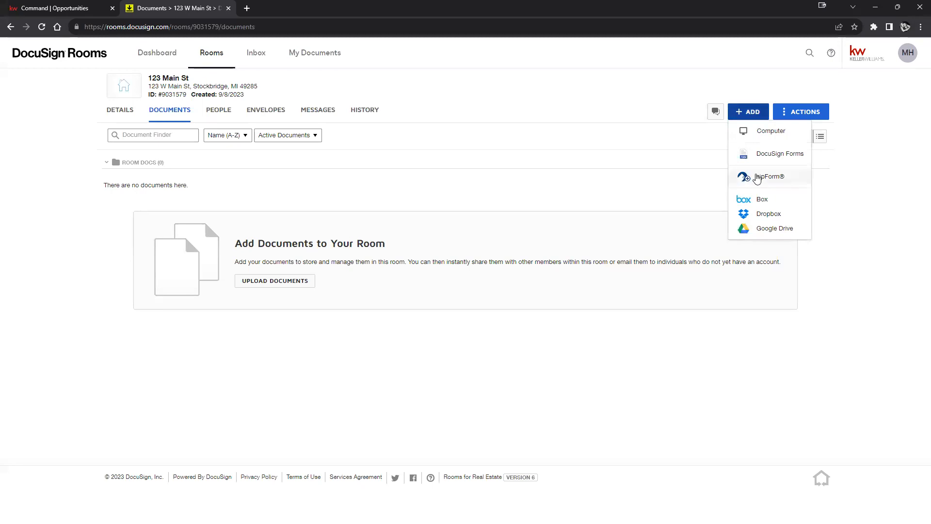
click(752, 177)
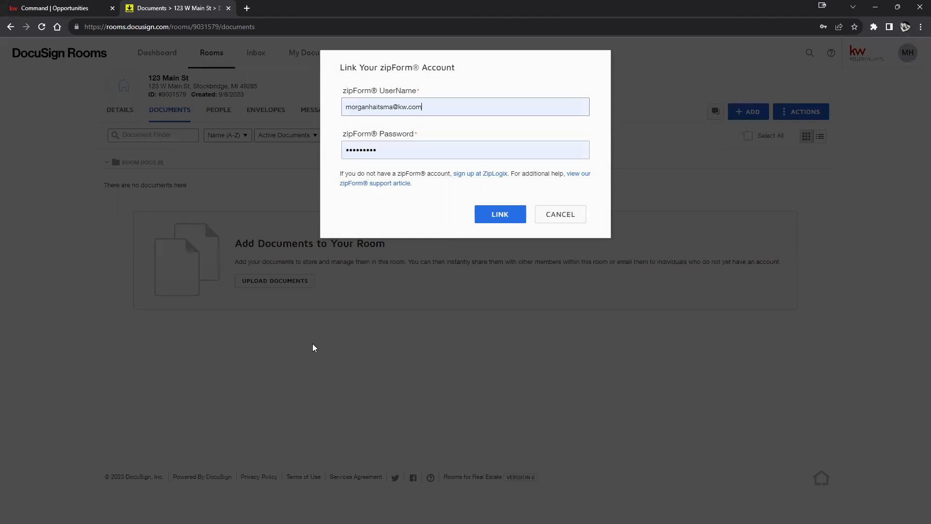
click(571, 214)
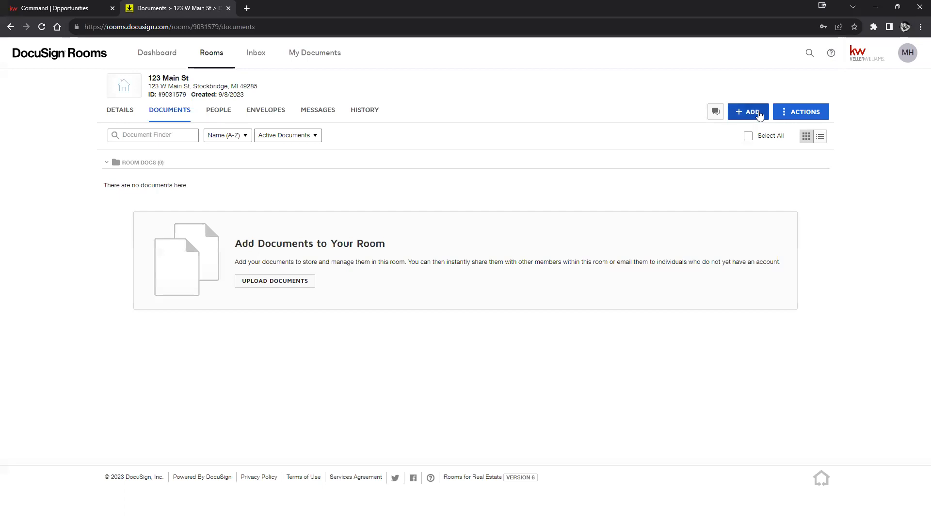
Step: Add from DocuSign Forms and show the forms in the KW 1118 - OR library
click(755, 116)
click(794, 157)
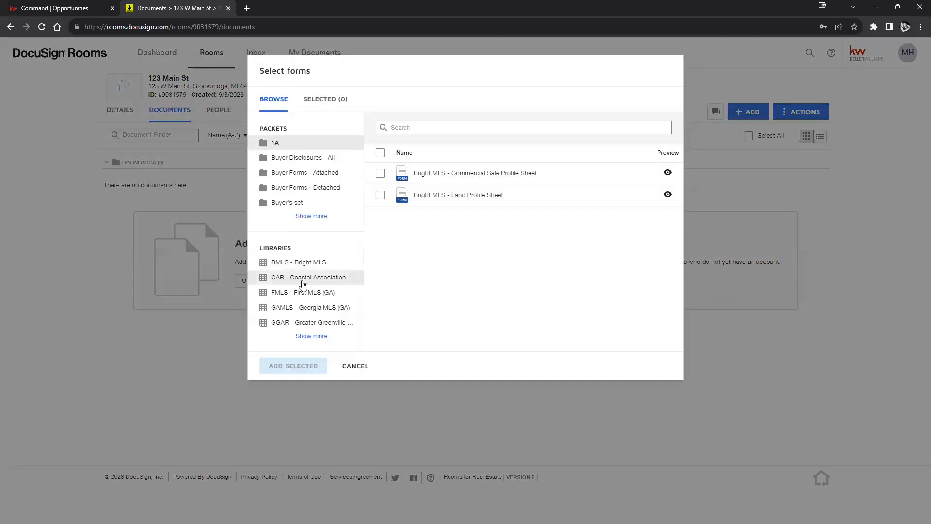
click(311, 335)
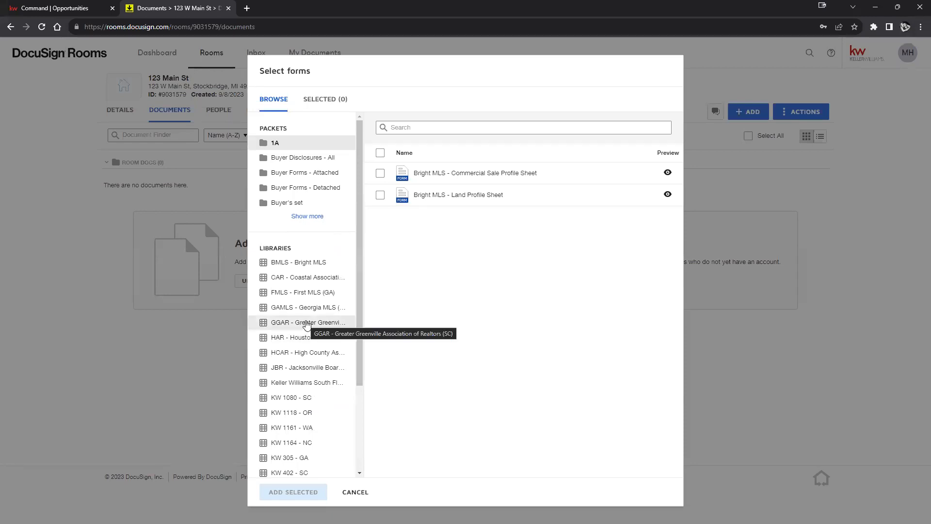
scroll(303, 330, down, 1)
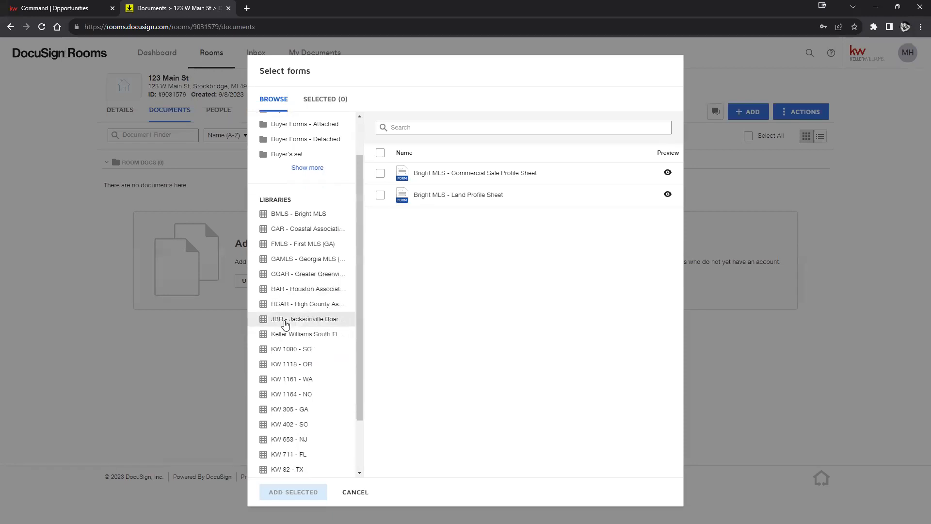
click(293, 365)
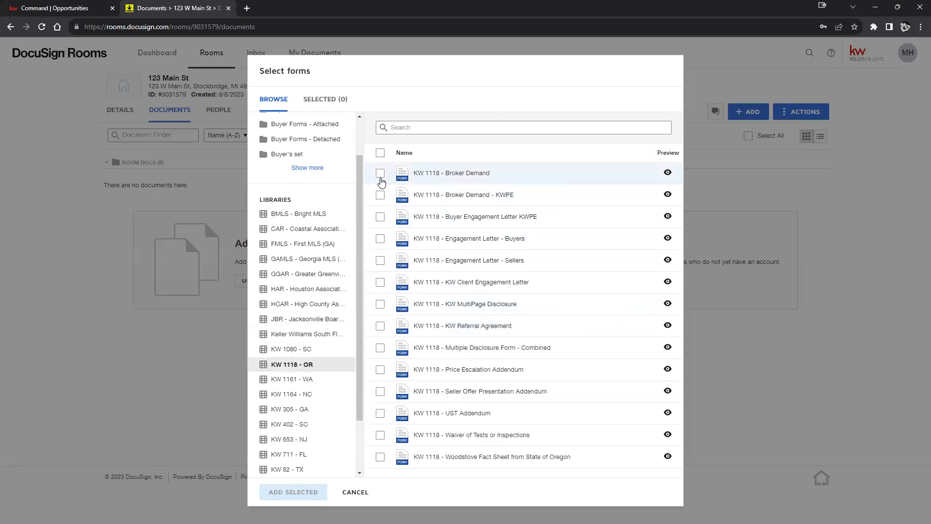
Step: Tick the KW 1118 - Broker Demand and Engagement Letter - Sellers forms
click(381, 173)
click(380, 260)
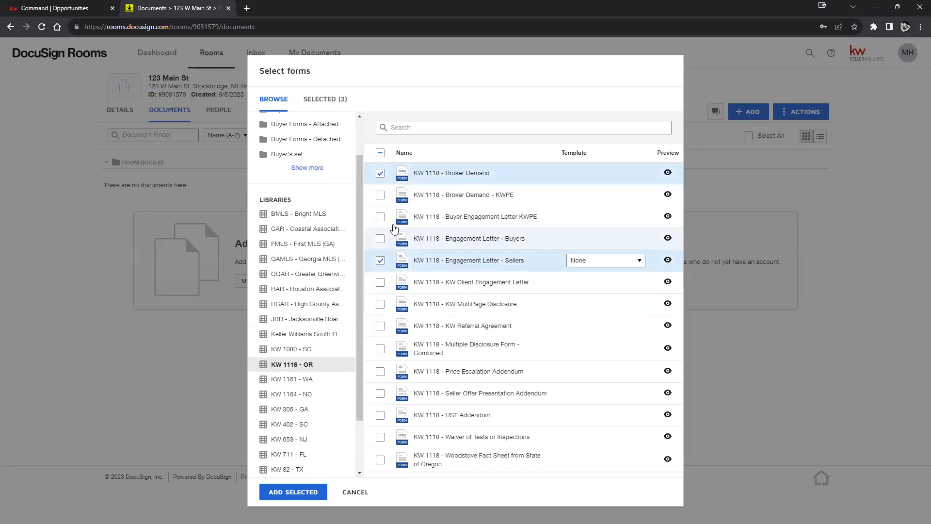
click(380, 176)
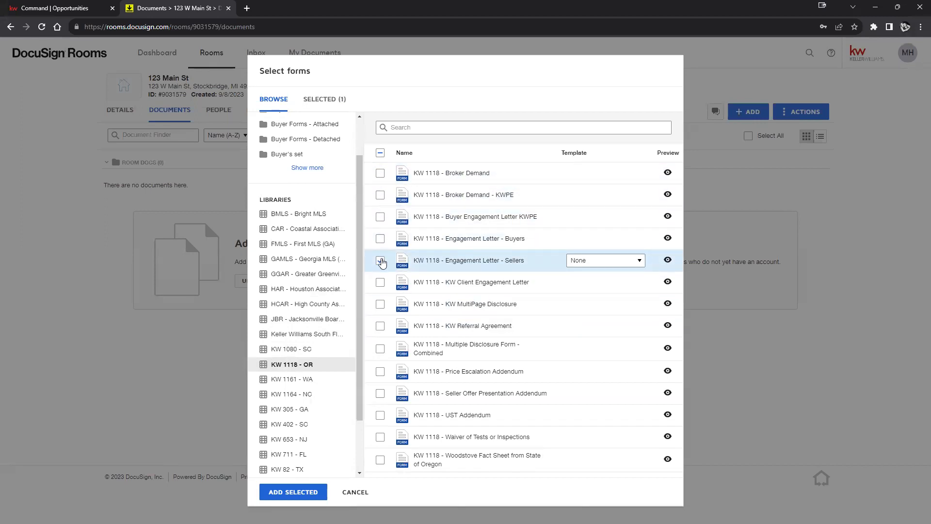
click(381, 261)
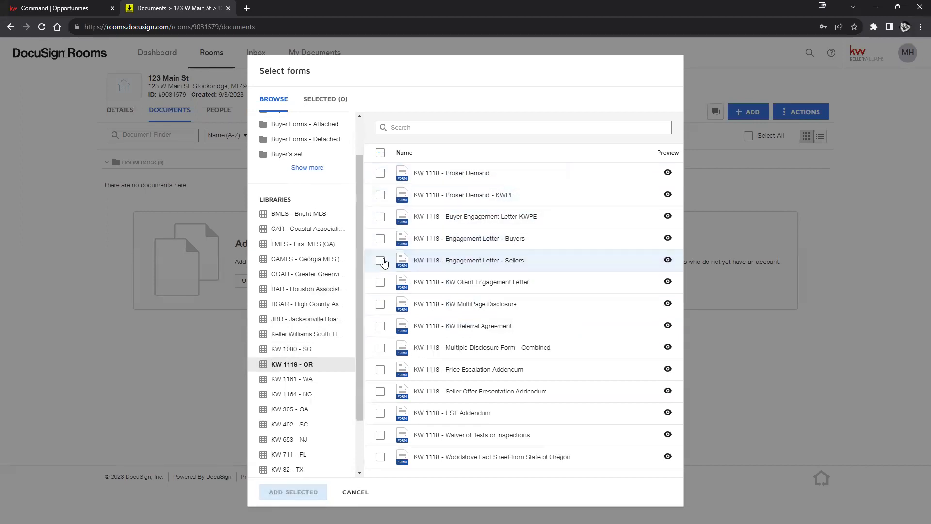
click(380, 260)
click(381, 174)
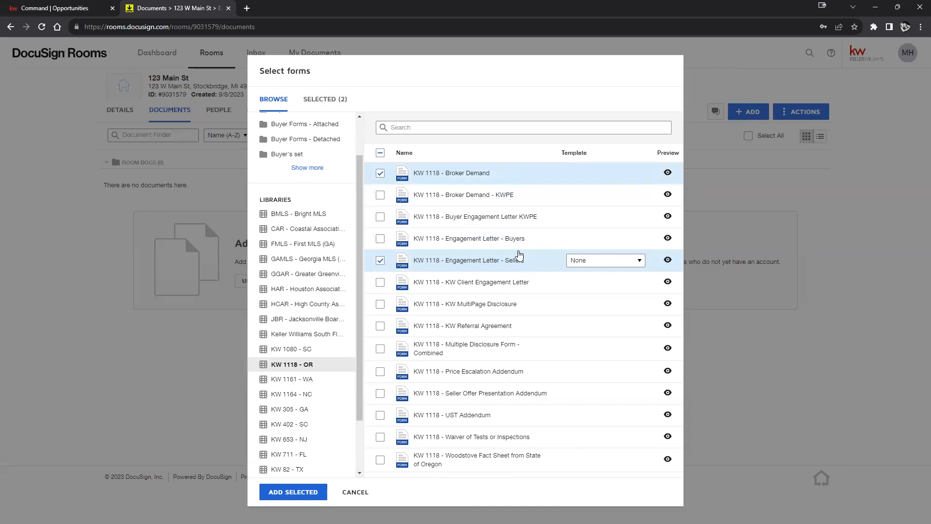
scroll(284, 209, up, 2)
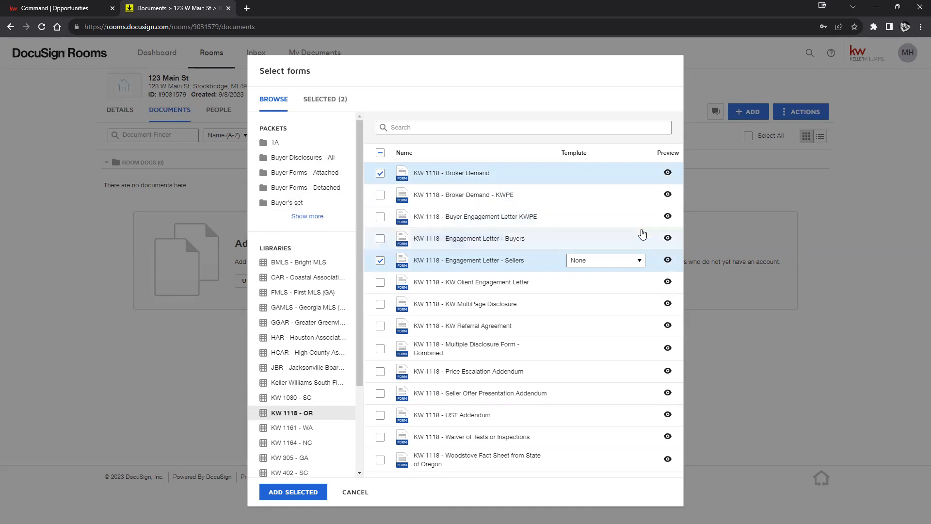
Step: Swap Engagement Letter - Sellers for KW Referral Agreement and add both selected forms
click(640, 262)
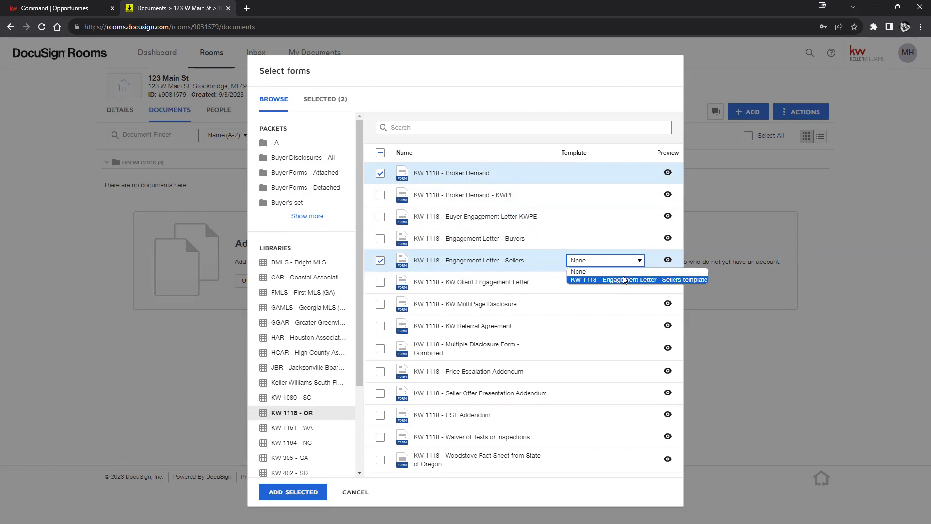
click(635, 262)
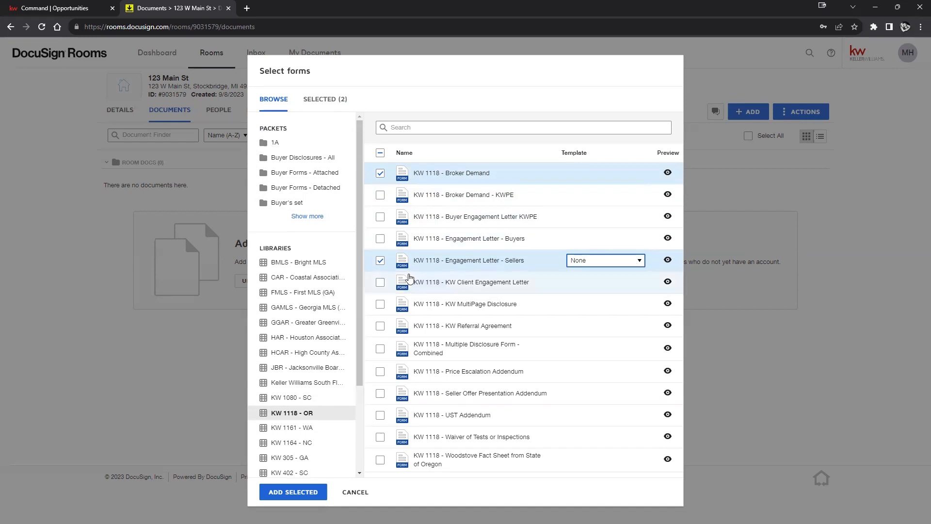
click(380, 260)
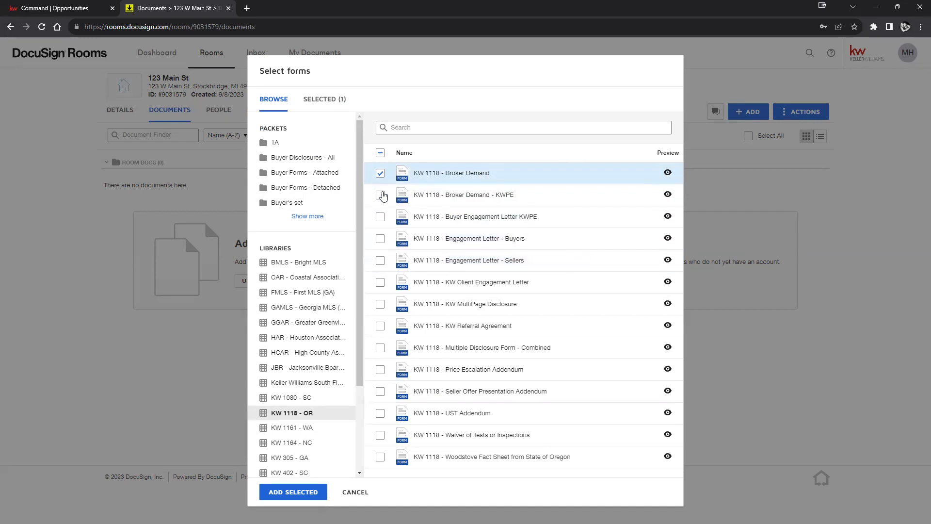
click(380, 326)
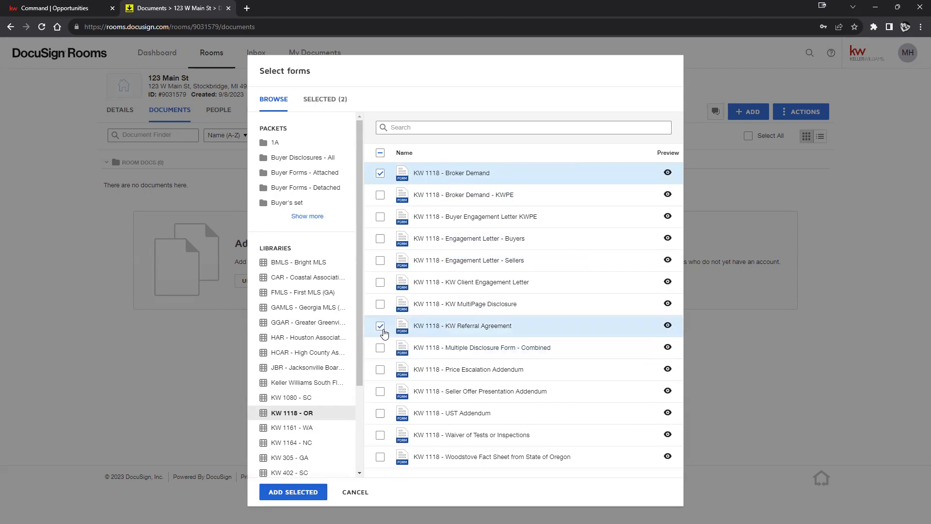
click(293, 491)
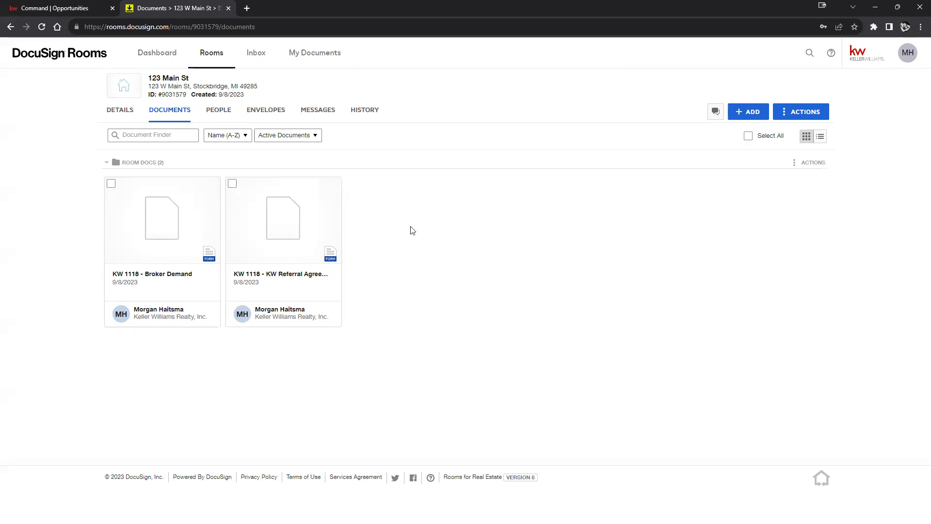
Step: Zoom the browser page in two increments and scroll through the two KW 1118 forms
click(920, 26)
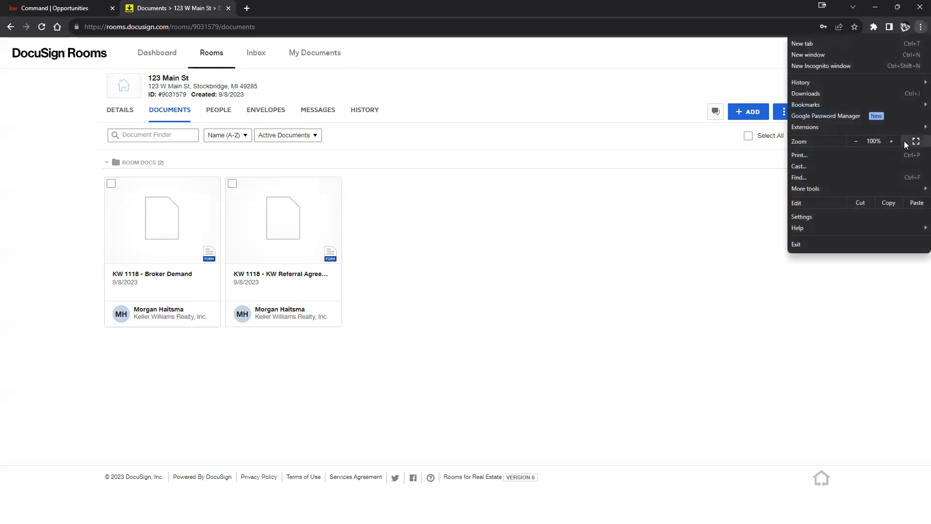
click(891, 141)
click(891, 141)
click(891, 142)
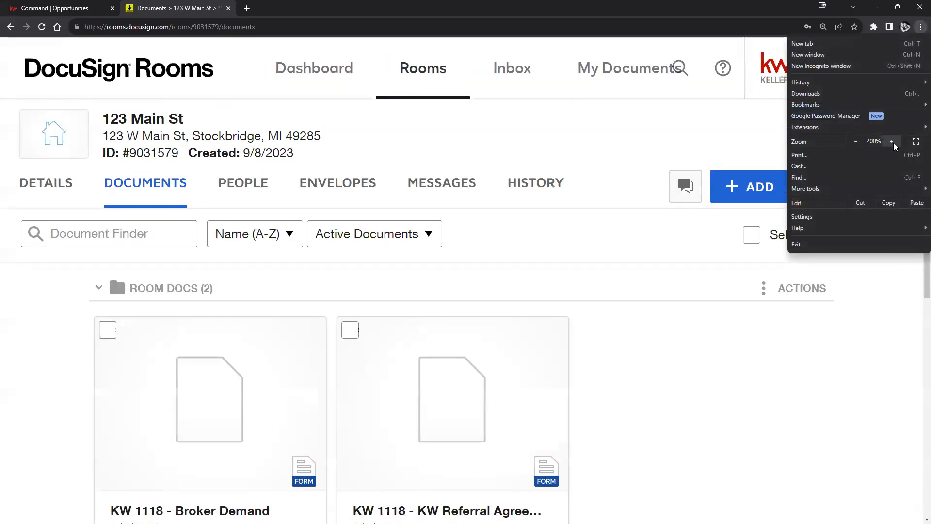
click(648, 406)
scroll(630, 388, down, 1)
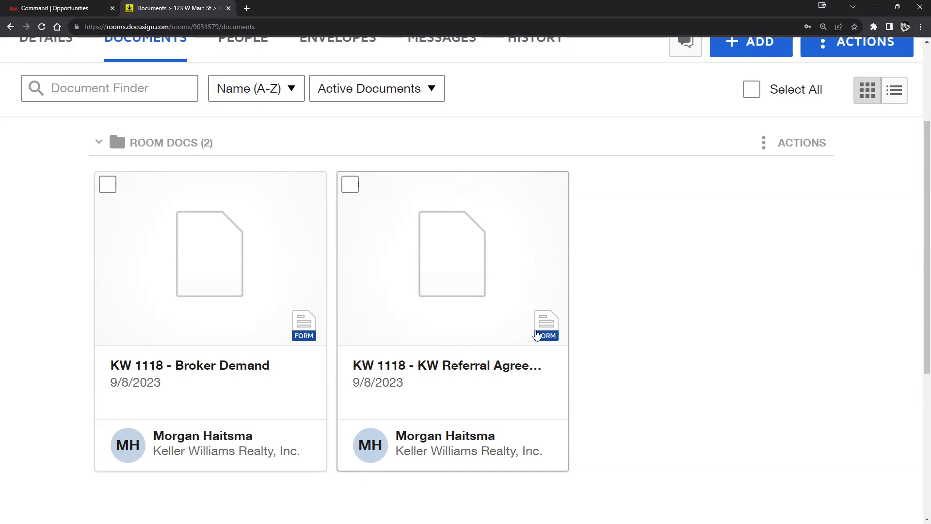
scroll(478, 365, up, 1)
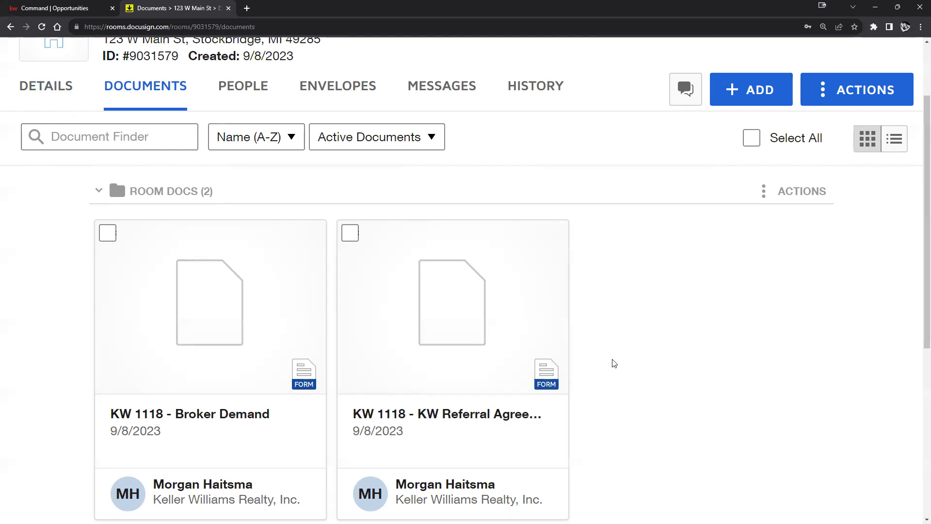
Step: Reset the browser zoom to 100% and open the KW 1118 - Broker Demand form
click(921, 27)
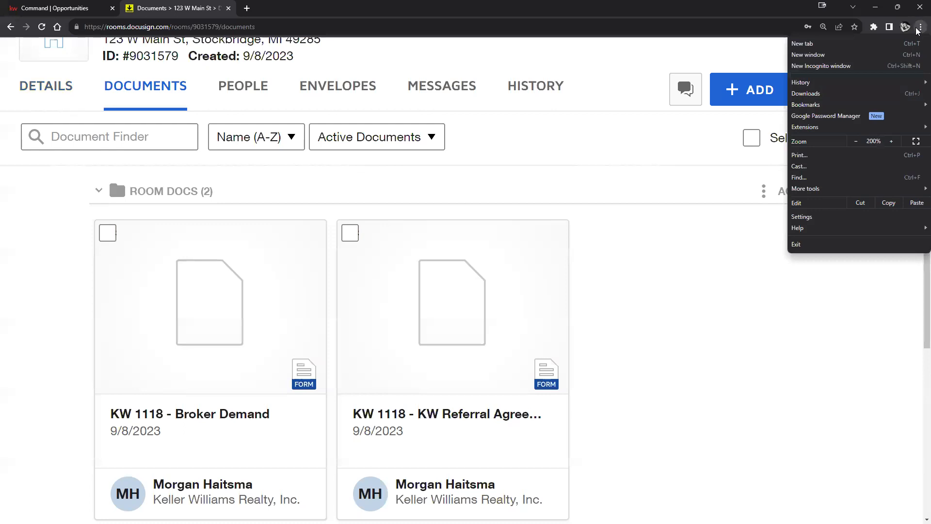
click(856, 142)
click(856, 141)
click(857, 141)
click(856, 141)
click(856, 142)
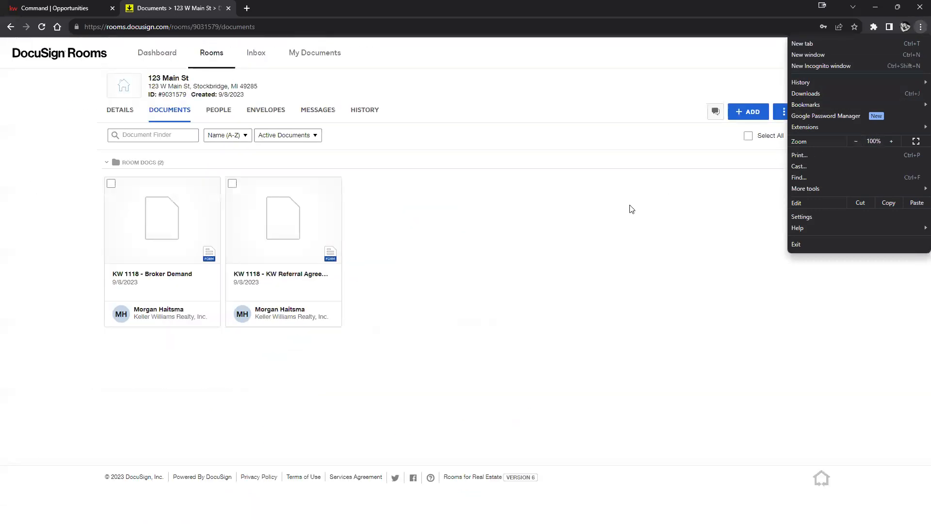
click(586, 229)
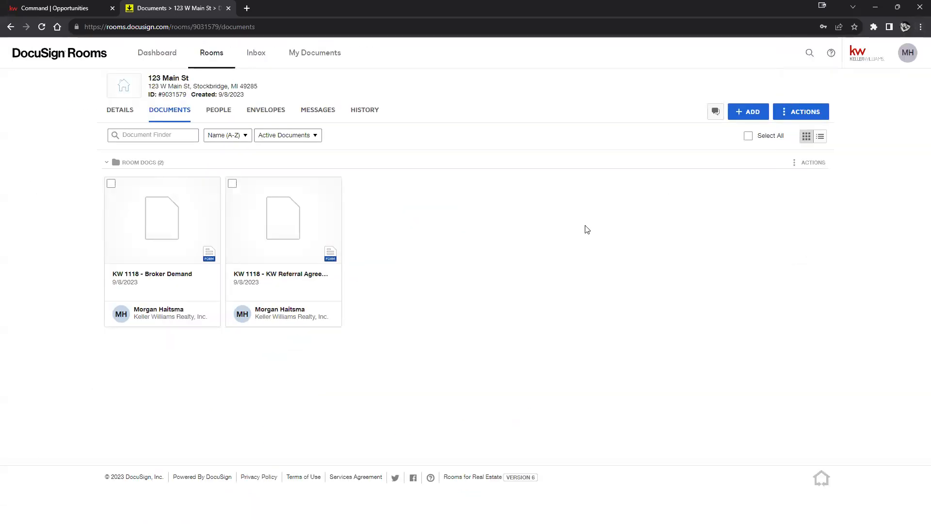
click(178, 232)
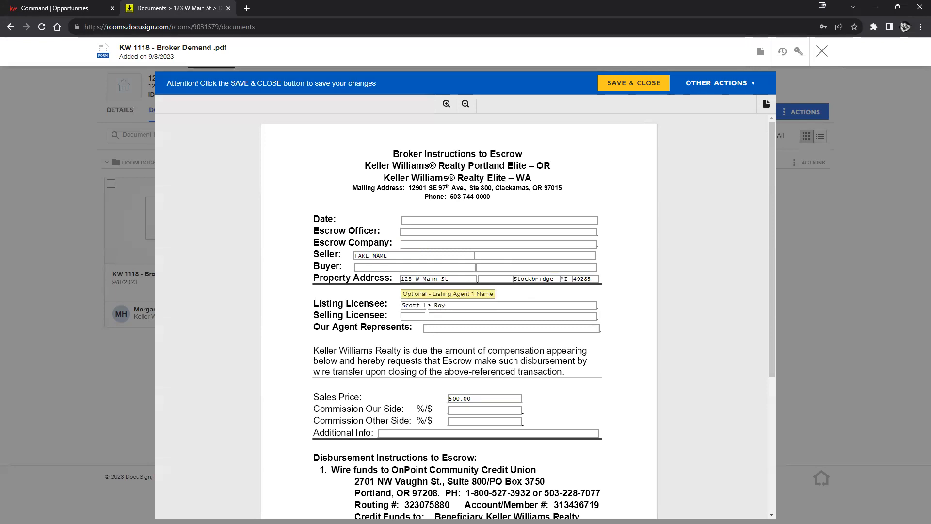
scroll(436, 311, down, 2)
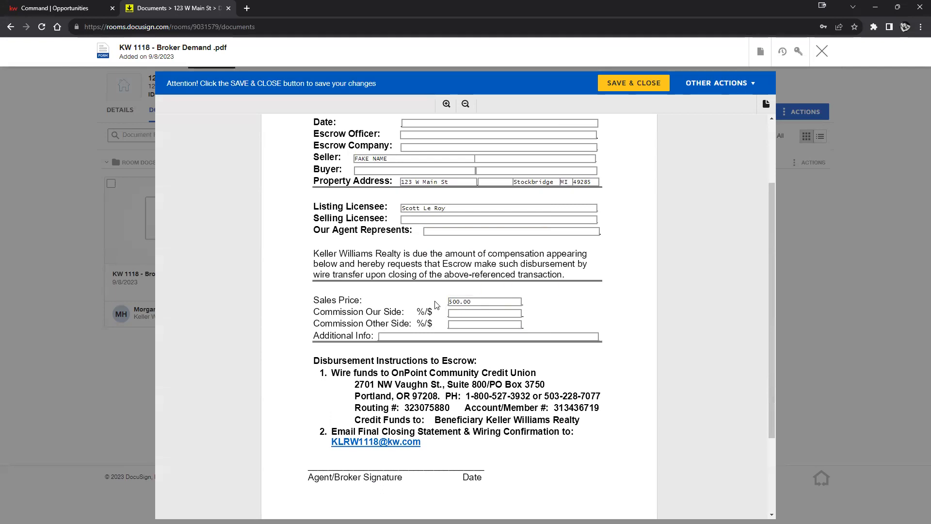
scroll(435, 304, down, 2)
scroll(482, 339, up, 3)
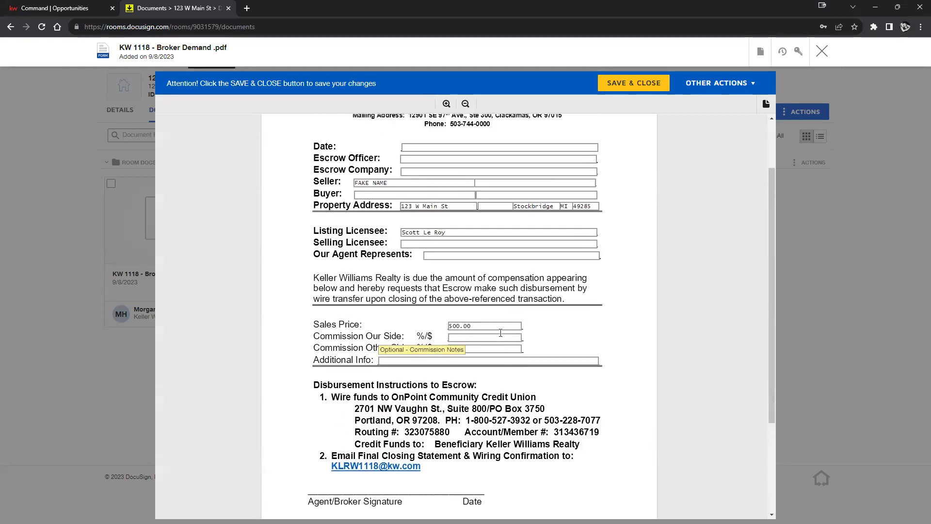
scroll(487, 305, up, 1)
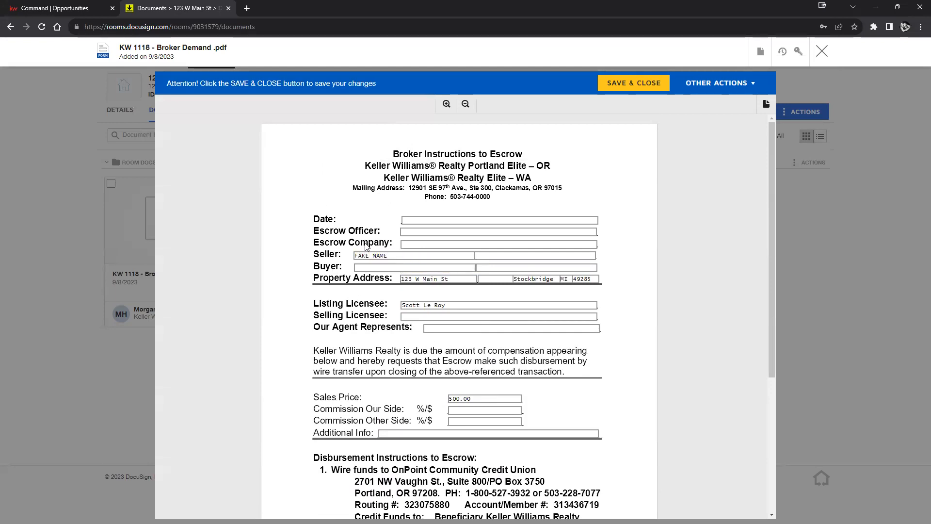
click(821, 51)
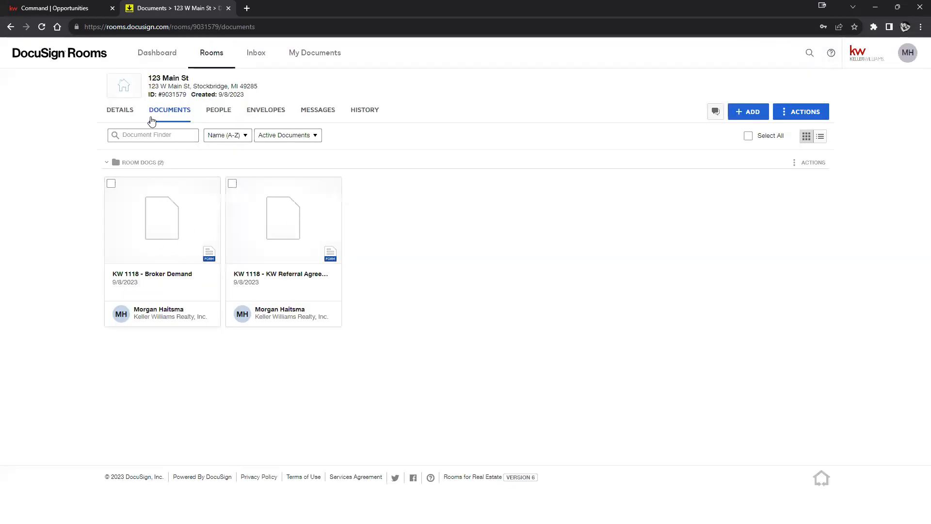
Step: Enter the Buyer 1 name in the 123 Main St room details and save the changes
click(116, 121)
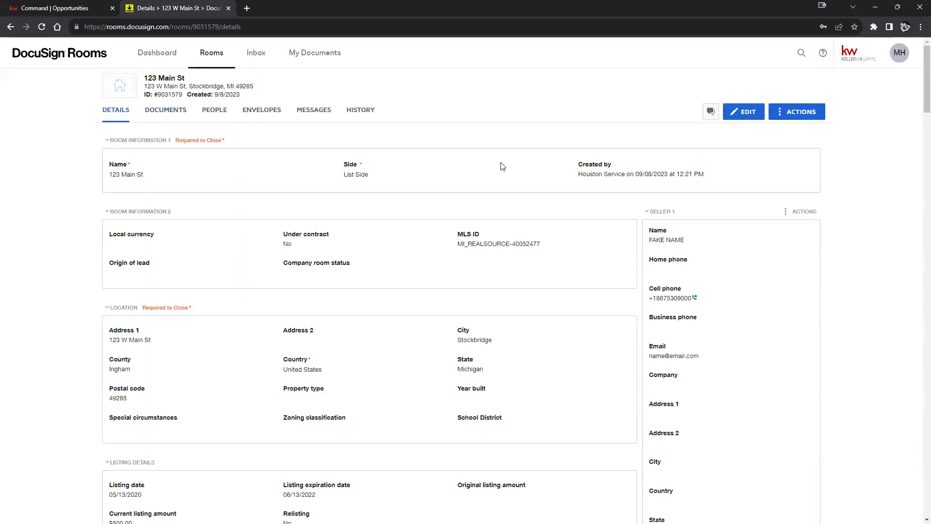
scroll(714, 219, down, 15)
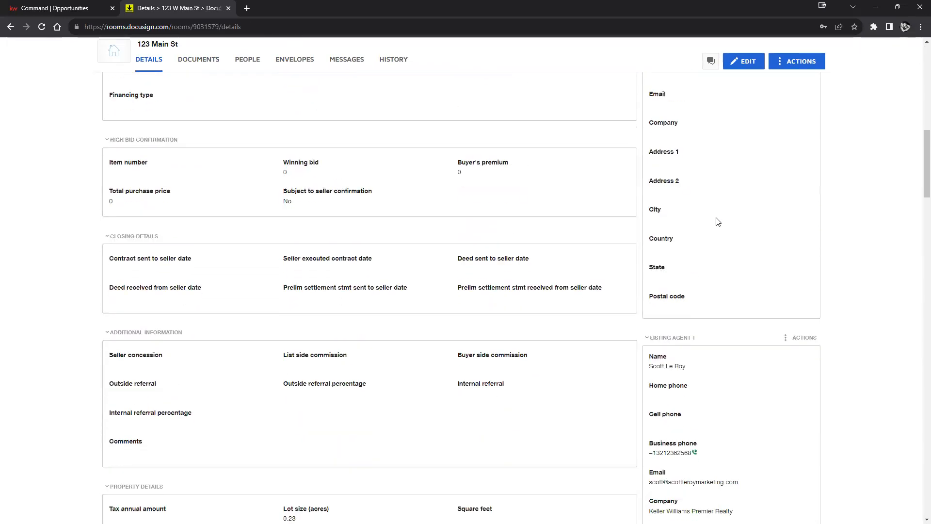
scroll(724, 223, down, 12)
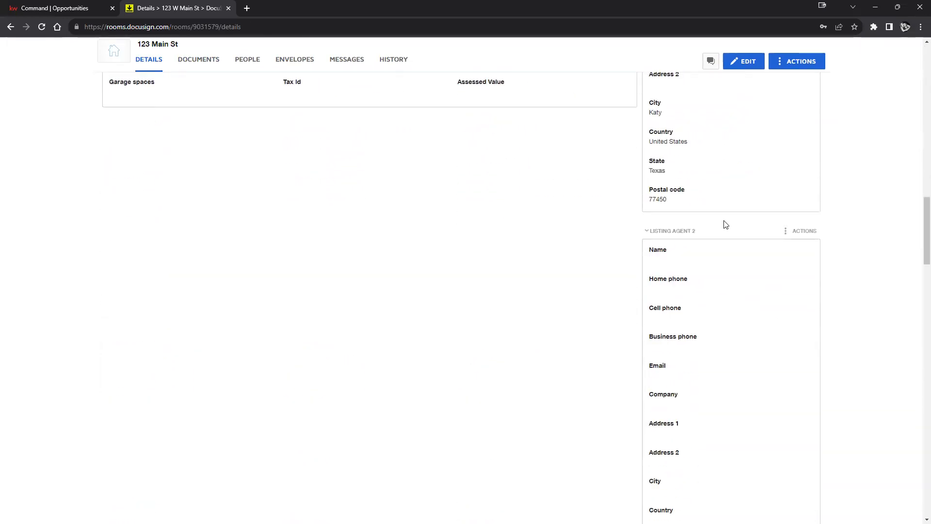
scroll(727, 223, down, 2)
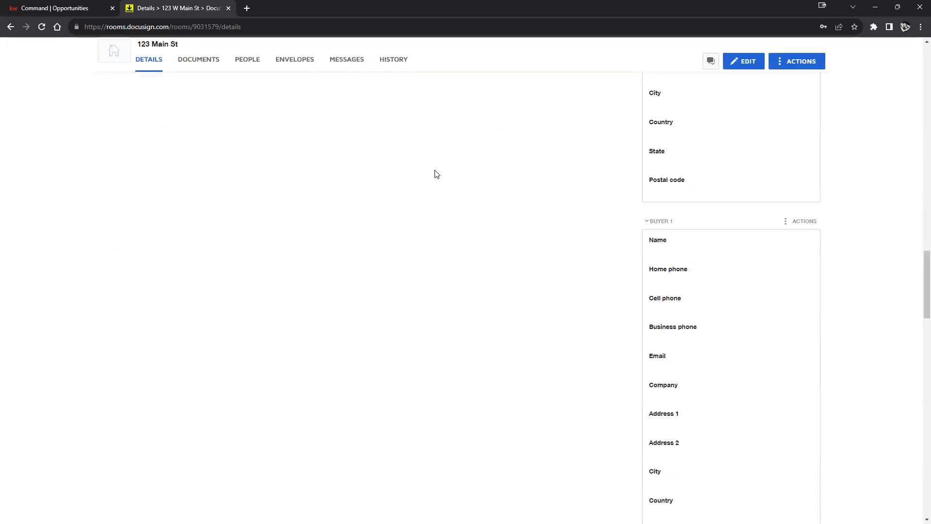
click(751, 64)
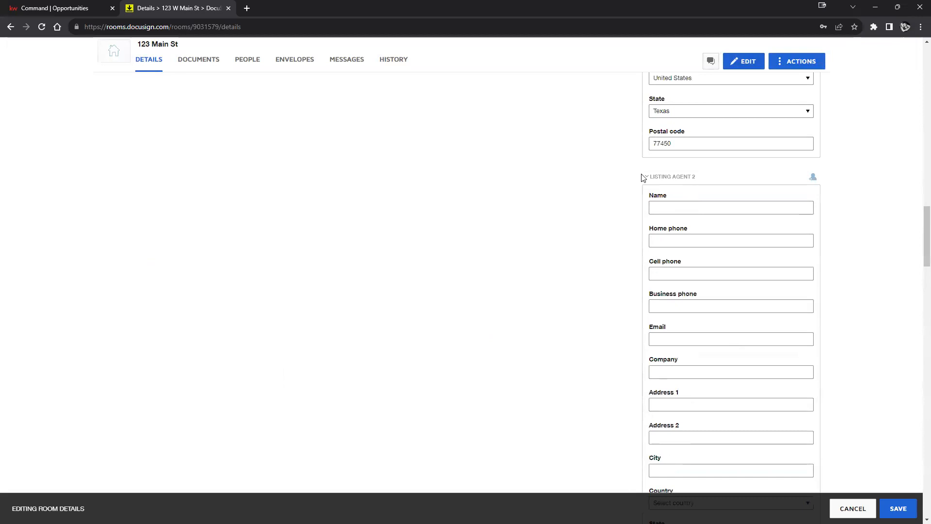
scroll(707, 291, down, 8)
click(722, 246)
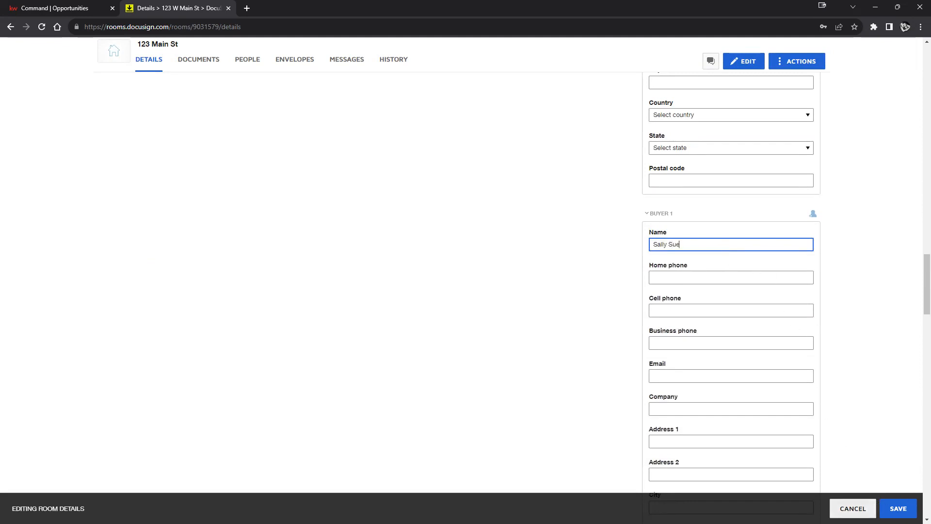
click(900, 507)
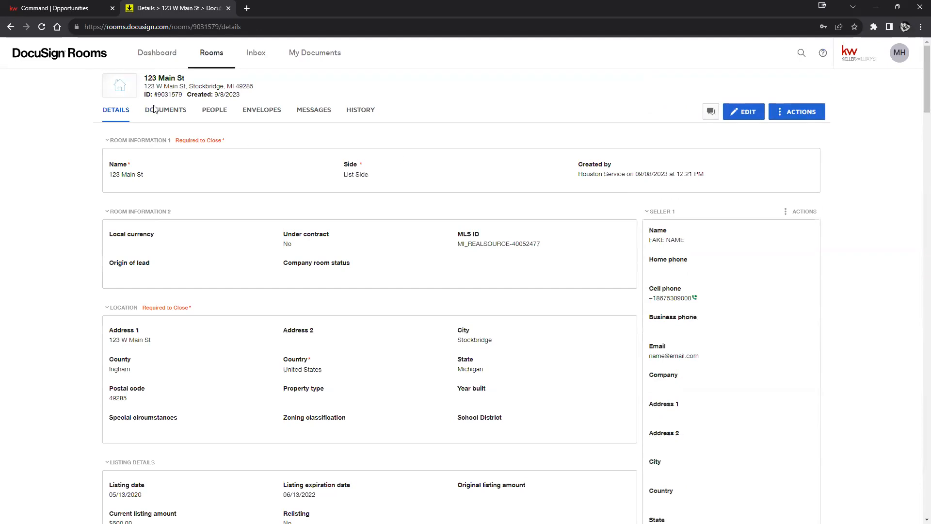
click(161, 112)
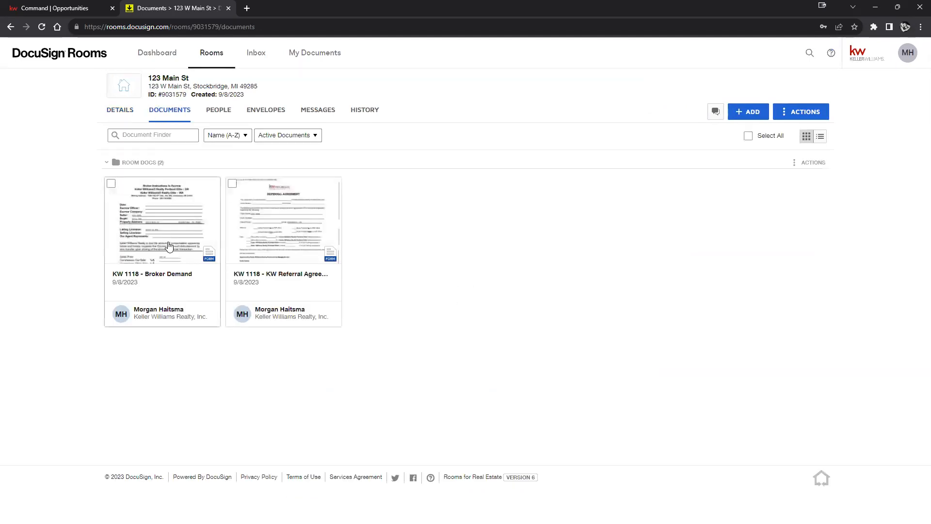
Step: Check that the Broker Demand form's Buyer field shows the buyer's name, then save and close it
click(173, 242)
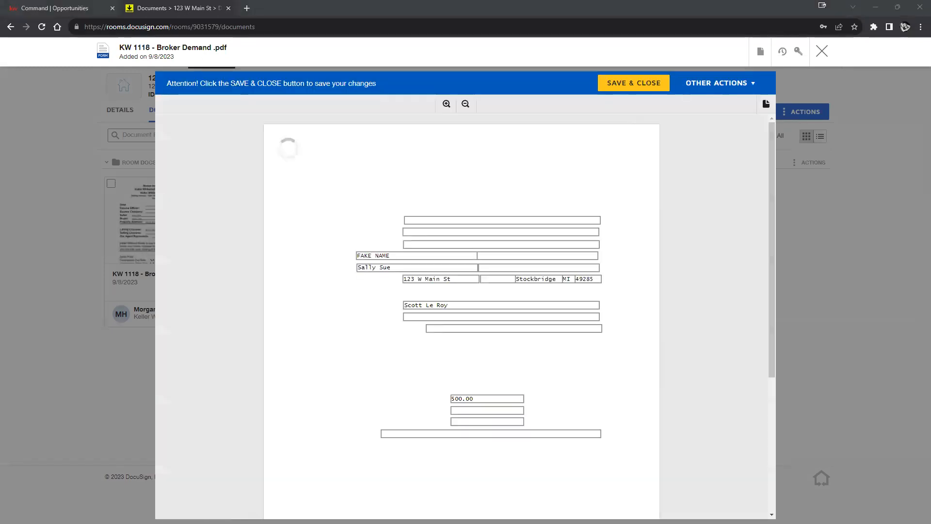
click(357, 266)
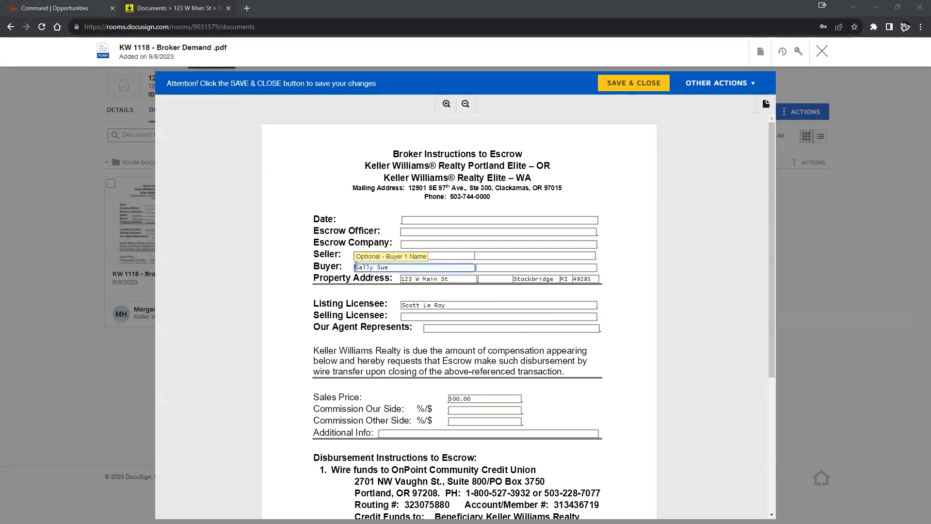
click(724, 386)
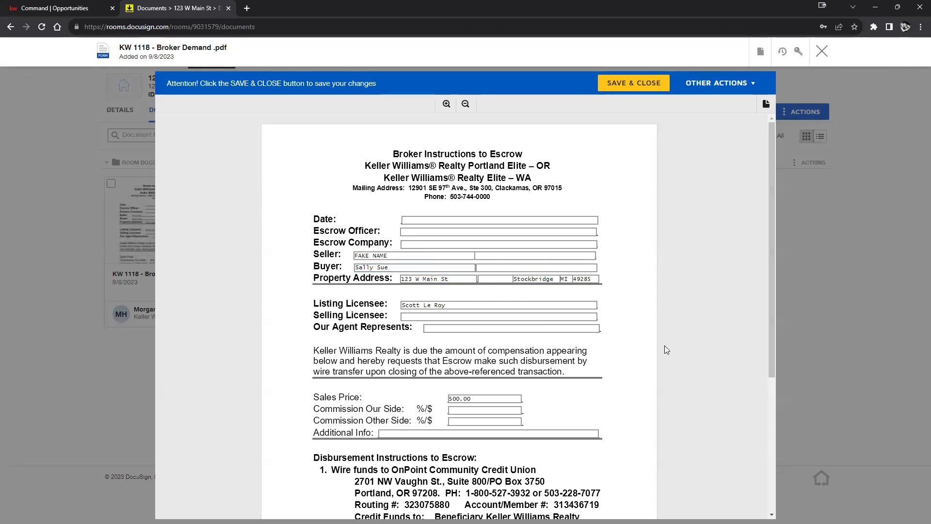
scroll(660, 345, down, 4)
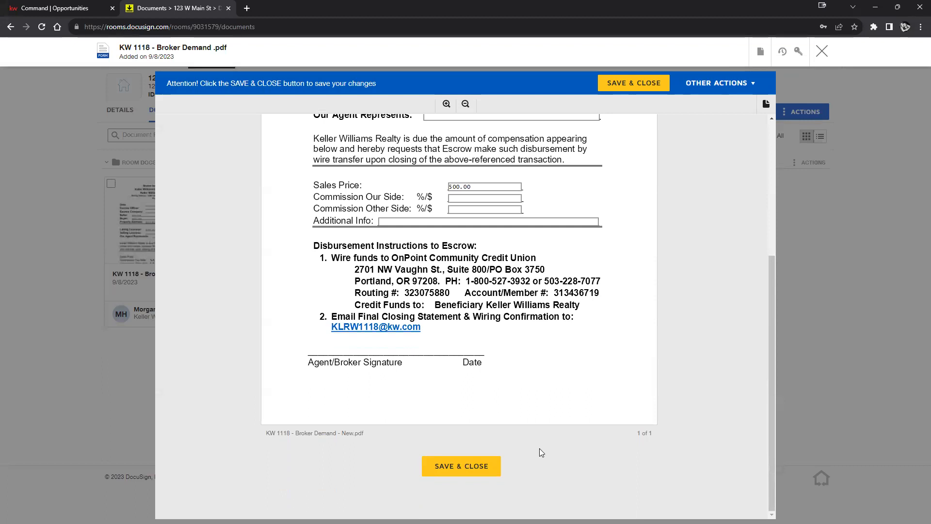
scroll(541, 452, up, 5)
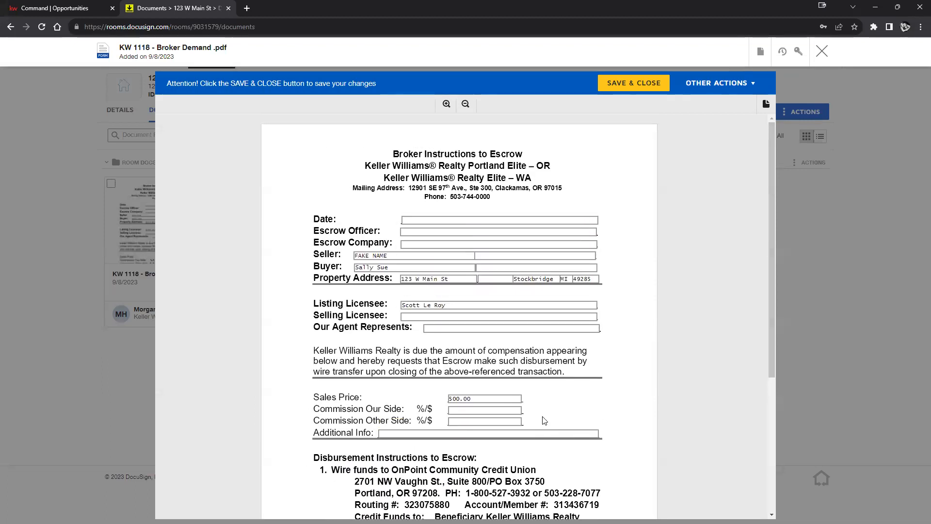
scroll(543, 420, down, 5)
click(495, 463)
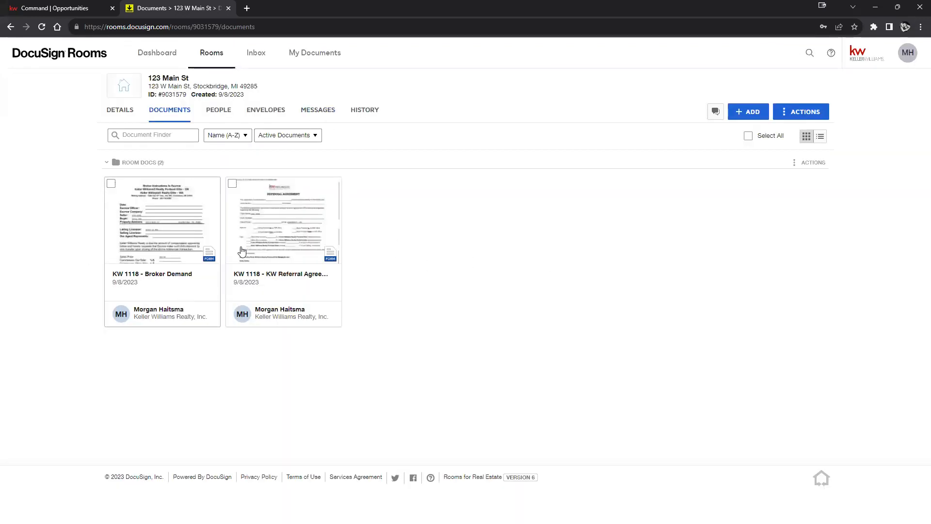
click(287, 239)
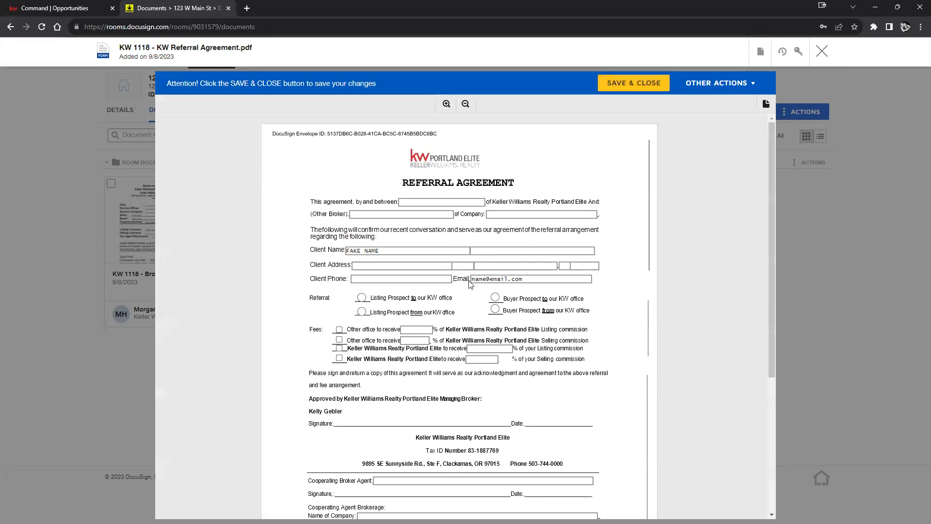
scroll(518, 268, down, 4)
scroll(519, 268, up, 4)
click(823, 52)
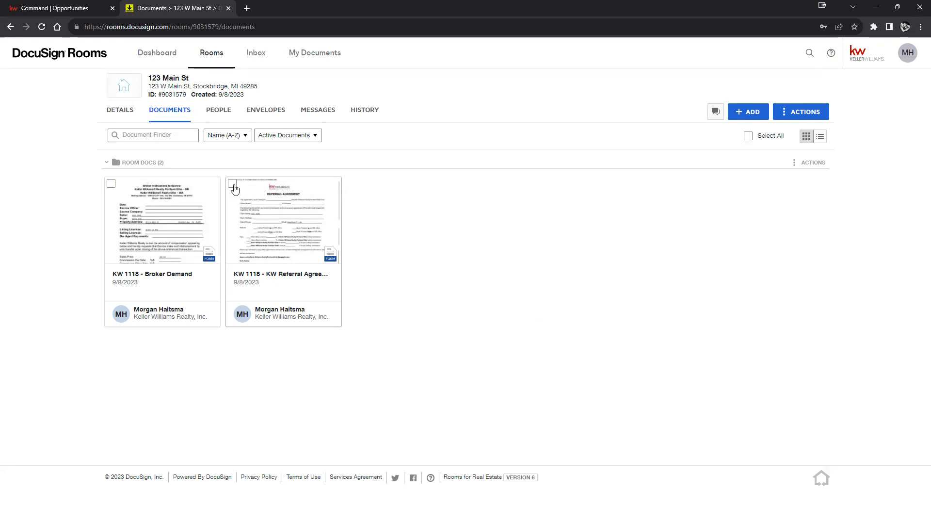
Step: Select the Broker Demand and Referral Agreement documents and create an envelope from them
click(111, 183)
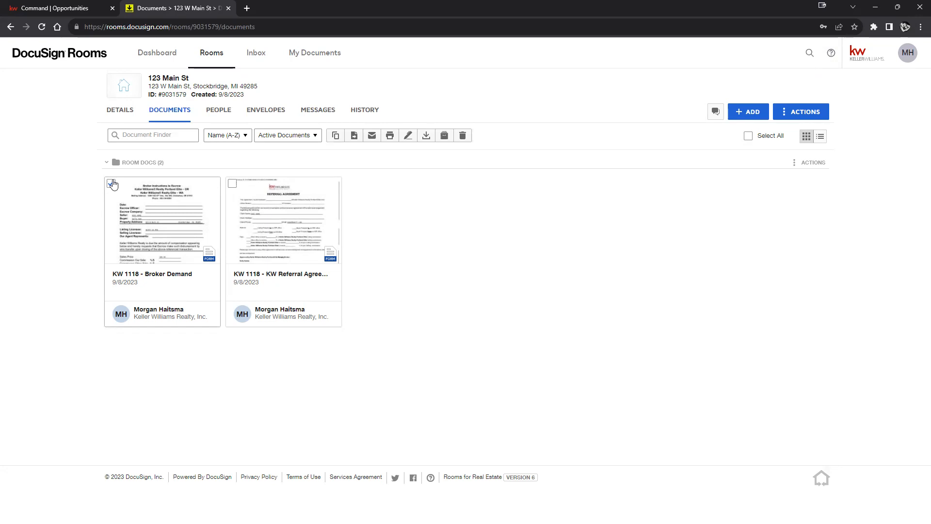
click(232, 184)
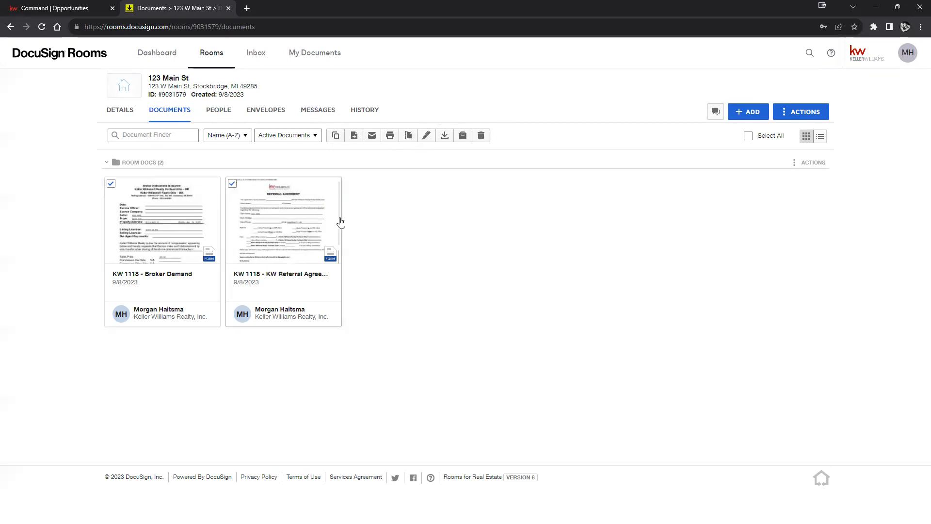
click(427, 140)
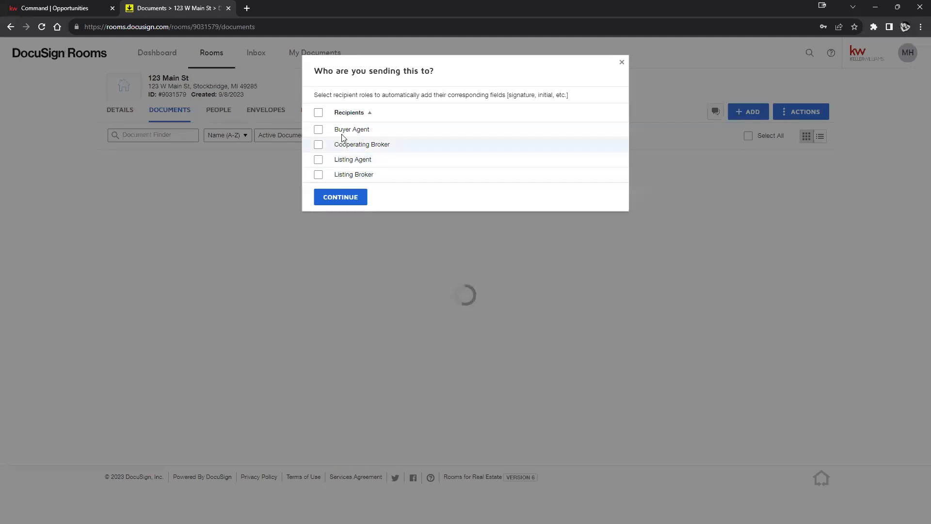
Step: Leave every recipient role unchecked in the send dialog and continue
click(318, 130)
click(319, 160)
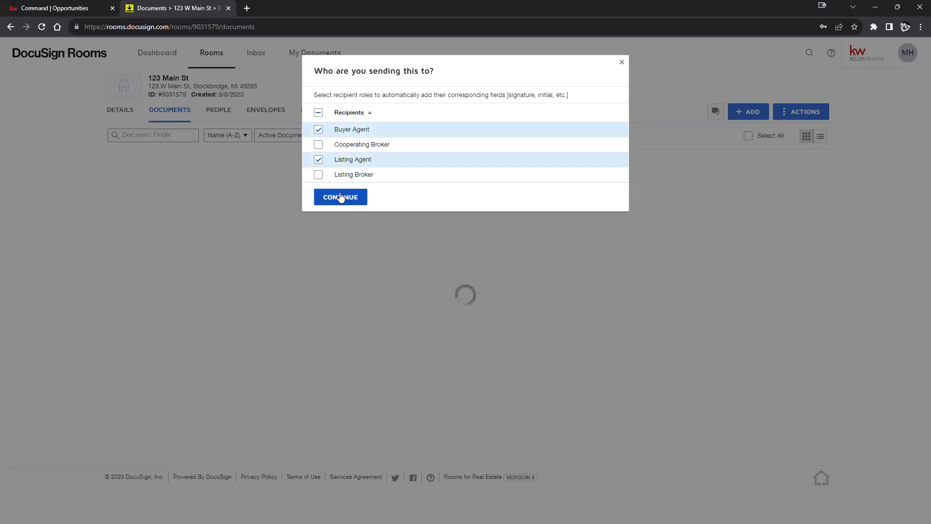
click(318, 113)
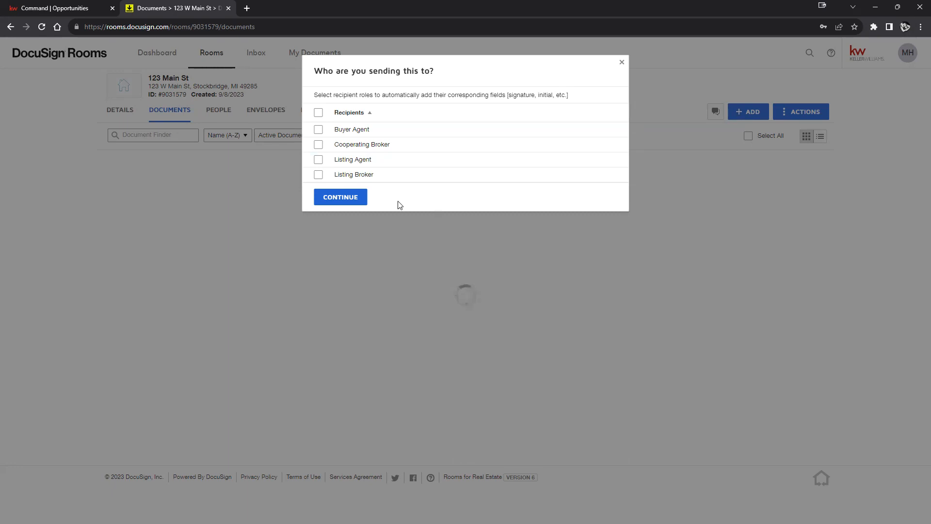
click(318, 113)
click(318, 112)
click(332, 199)
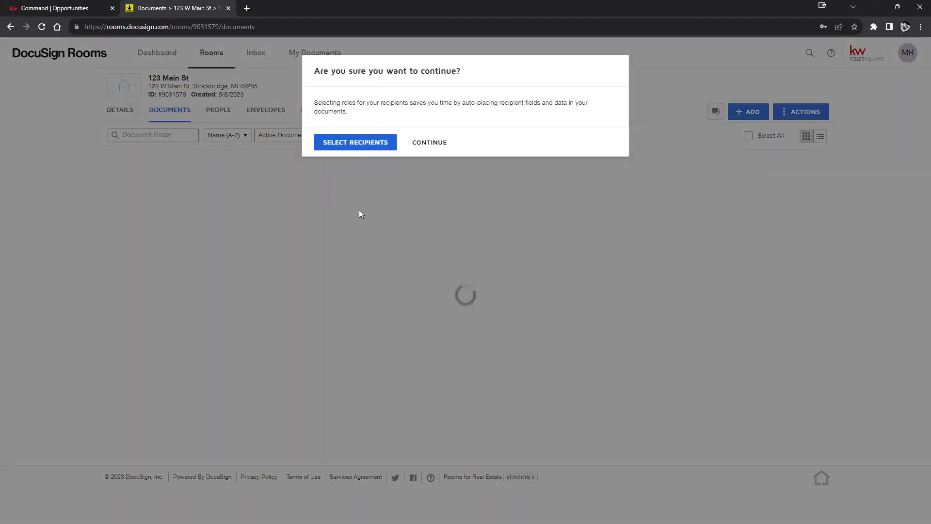
Step: Confirm continuing without recipient roles to open the envelope with both KW 1118 forms
click(431, 142)
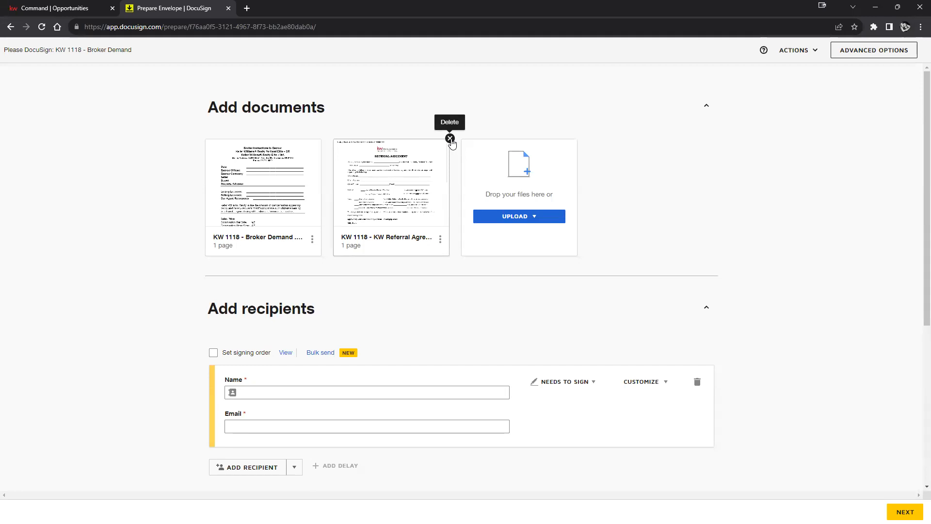
Step: Delete the KW Referral Agreement from the envelope and re-add it from the room's documents
click(450, 139)
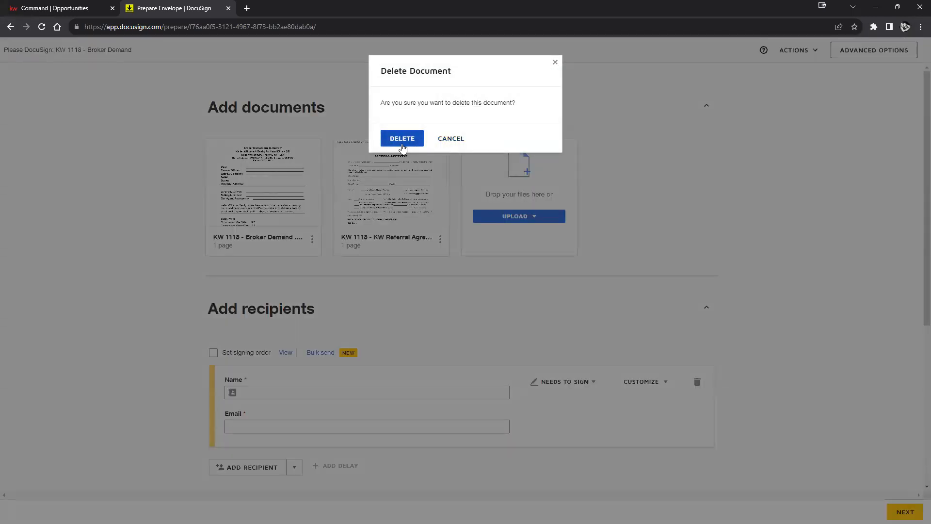
click(402, 139)
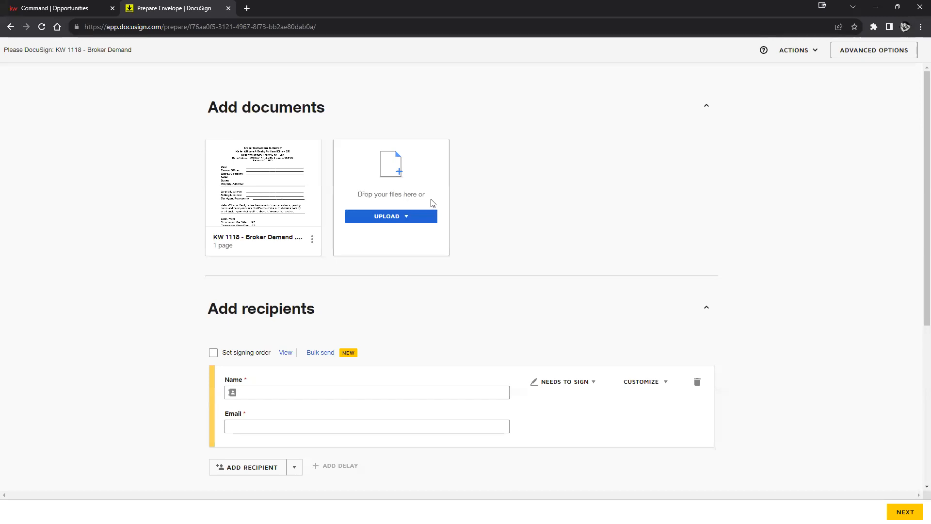
mouse_move(310, 146)
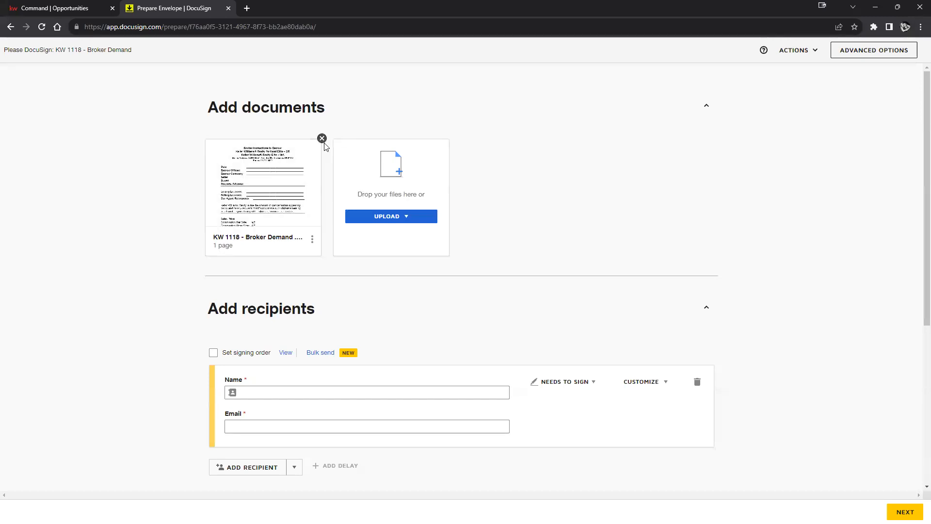
click(402, 220)
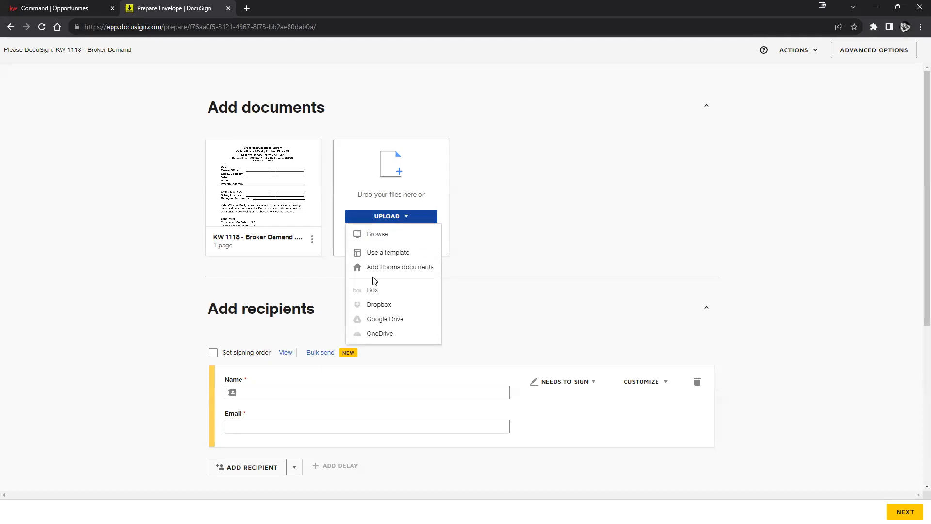
click(397, 268)
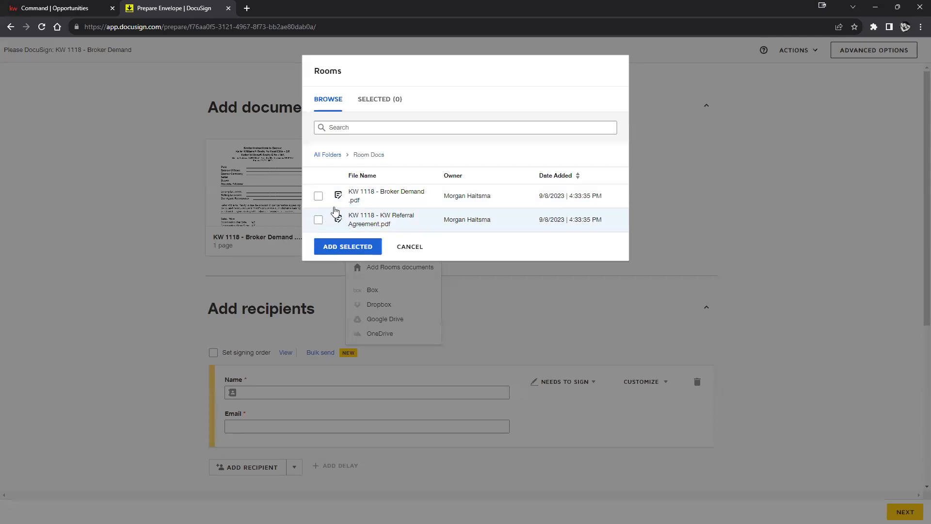
click(318, 219)
click(353, 250)
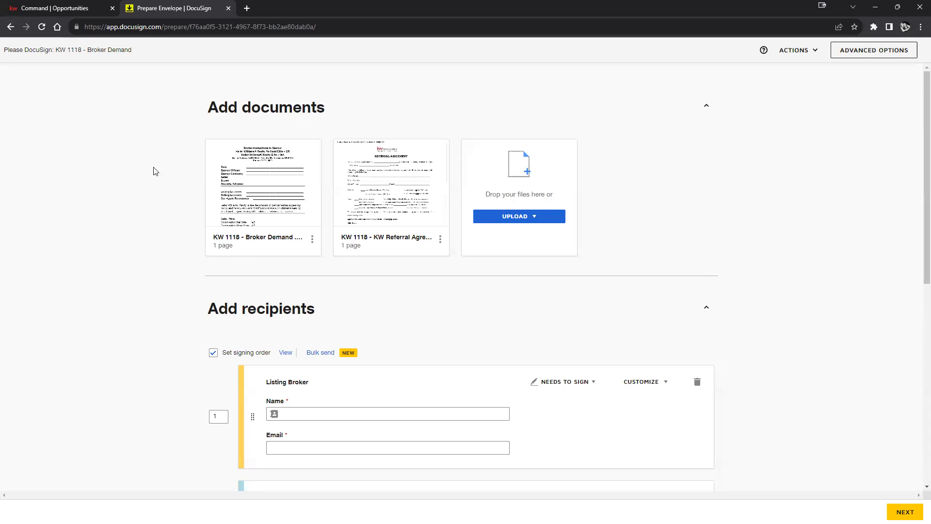
Step: Delete the Cooperating Broker recipient from the envelope
scroll(732, 203, down, 4)
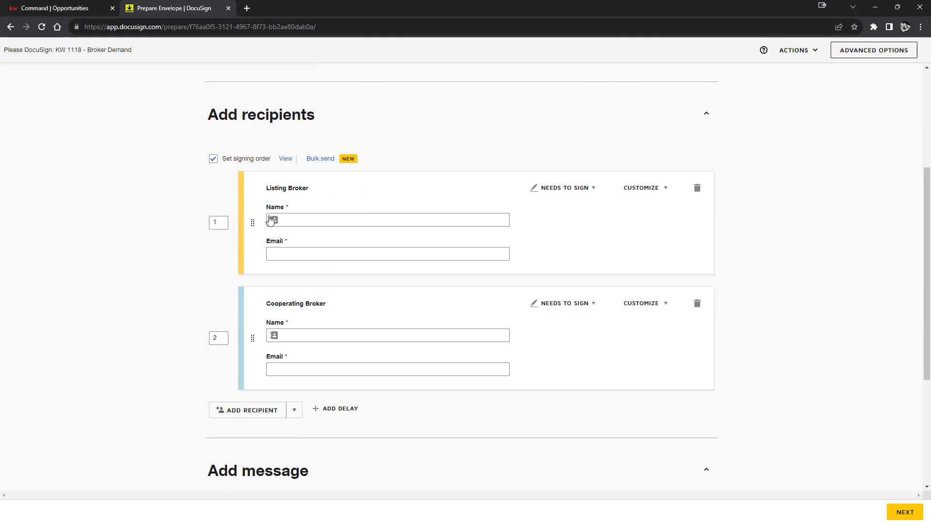
click(696, 303)
click(414, 156)
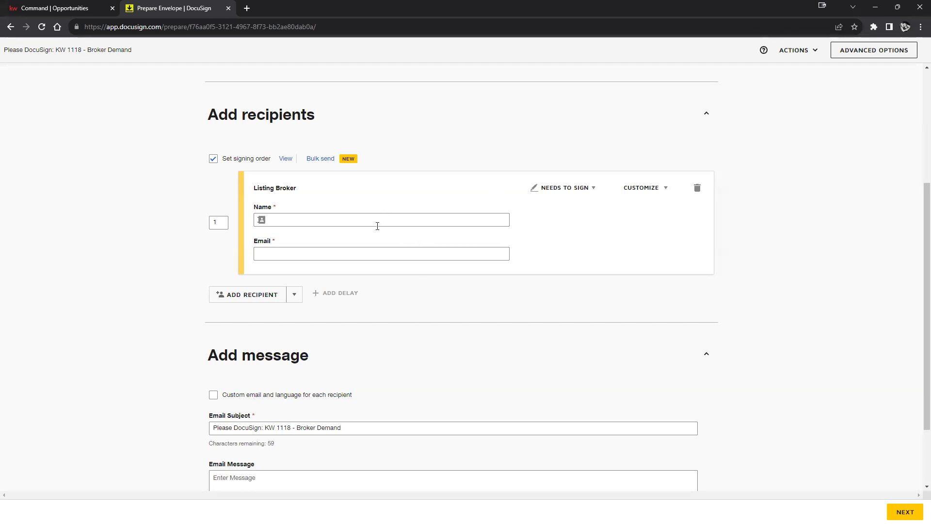
scroll(540, 276, up, 2)
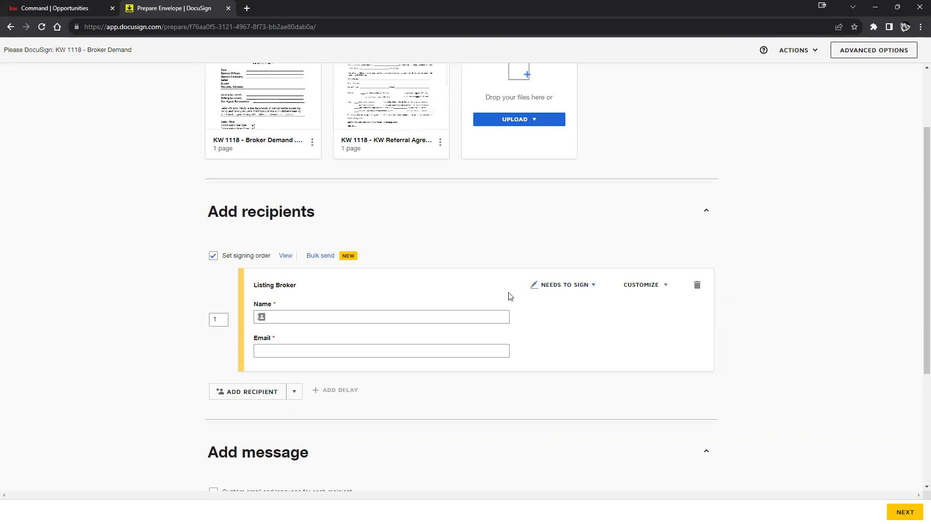
Step: Add two blank recipients, numbered 2 and 3, below the Listing Broker
click(270, 391)
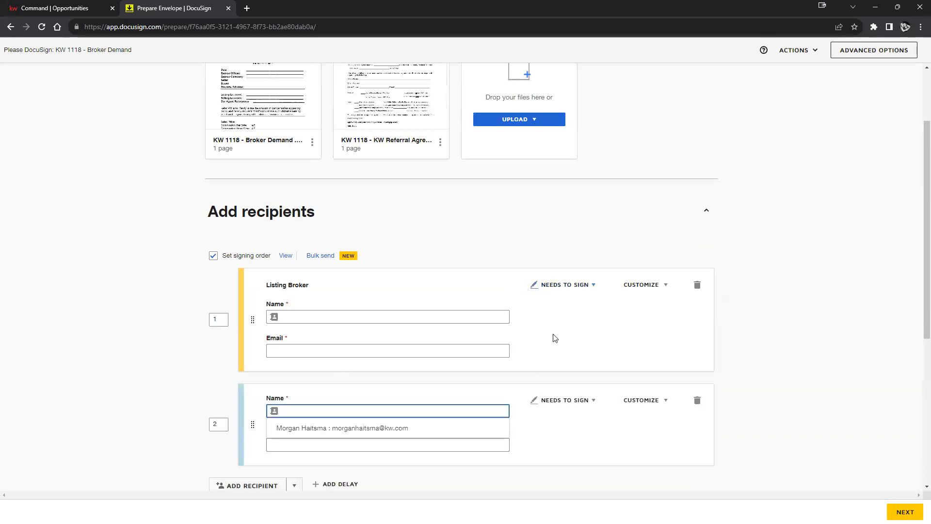
click(819, 358)
scroll(244, 376, down, 2)
click(245, 387)
scroll(449, 318, down, 5)
scroll(348, 300, up, 3)
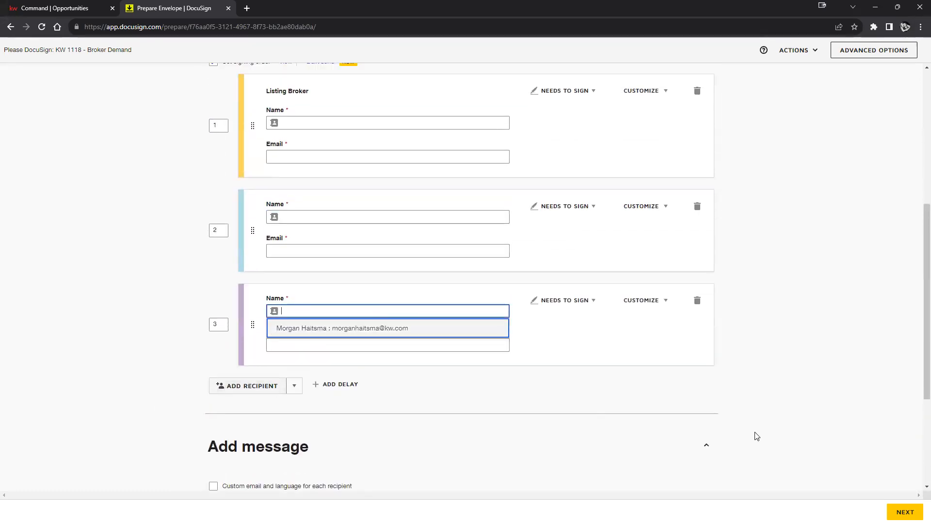
click(797, 314)
scroll(671, 330, up, 3)
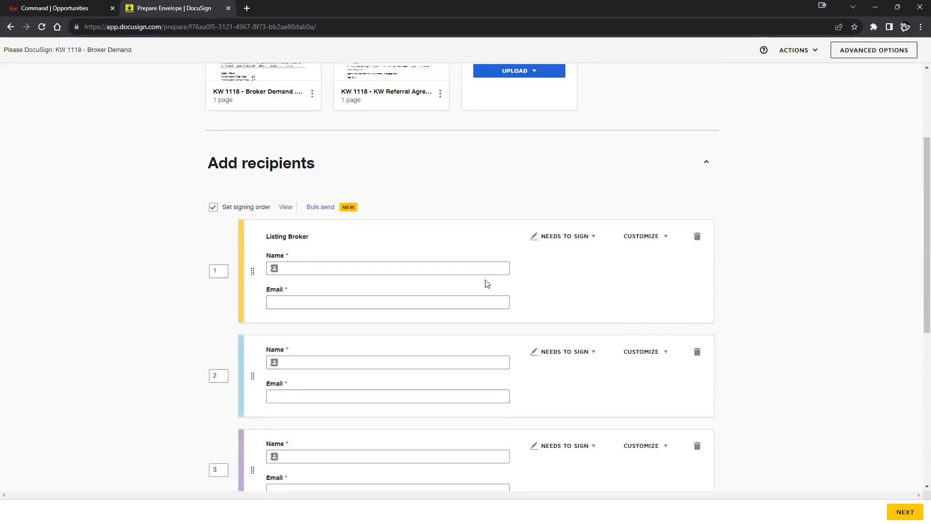
scroll(486, 284, down, 2)
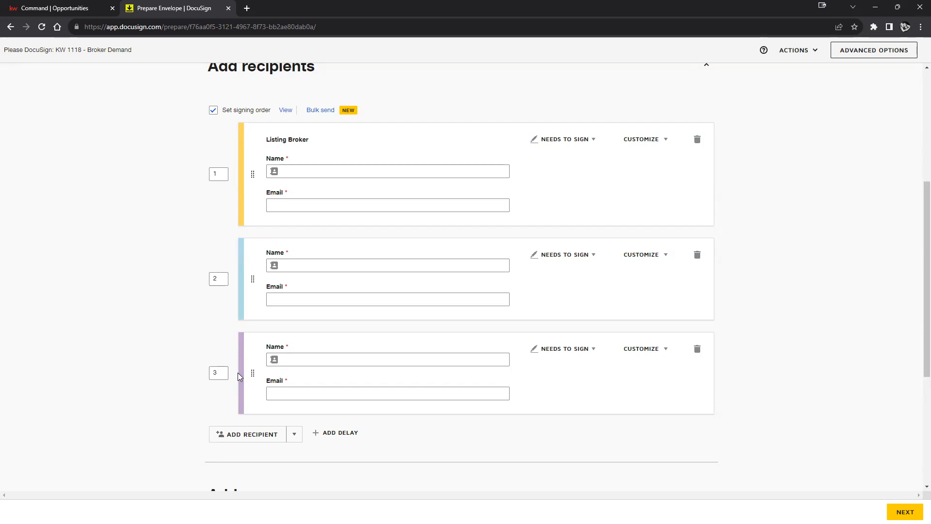
Step: Fill the Listing Broker and recipient 2 from saved contacts in the Name autocomplete
click(311, 171)
click(298, 189)
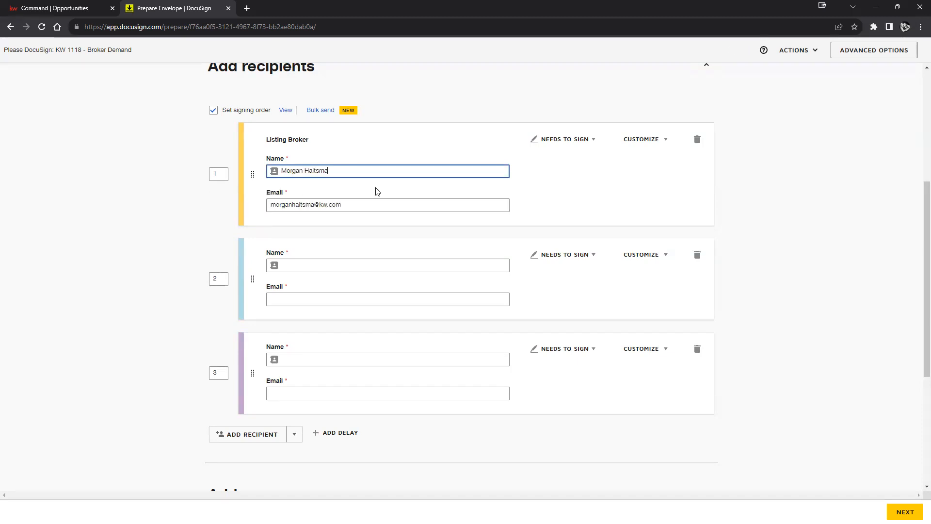
click(321, 262)
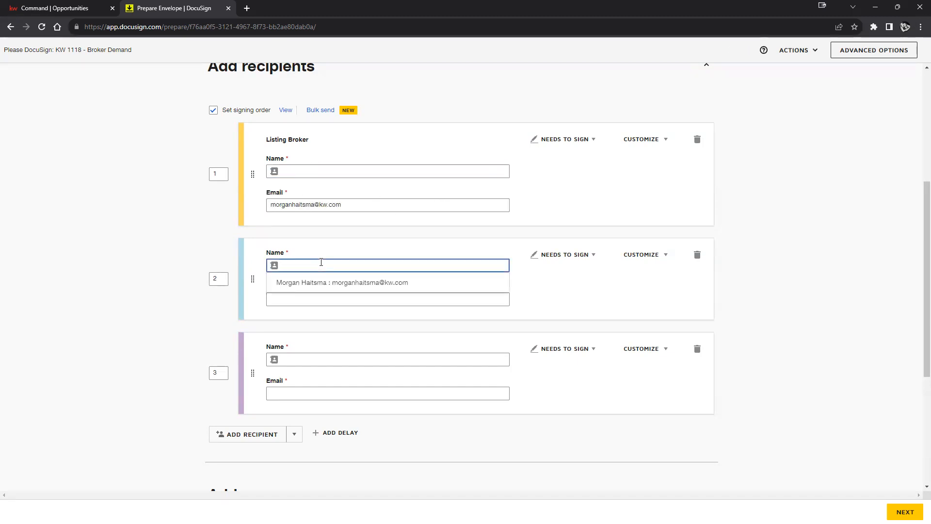
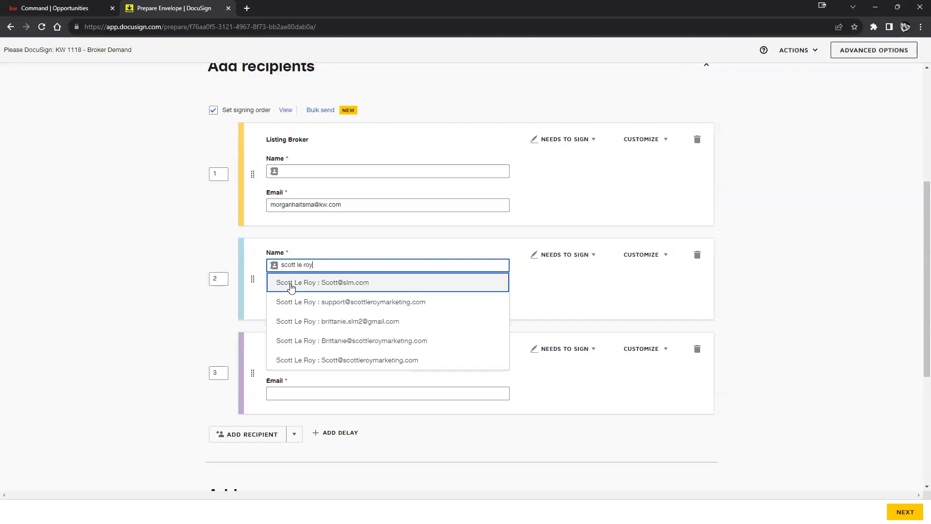
click(411, 303)
click(340, 372)
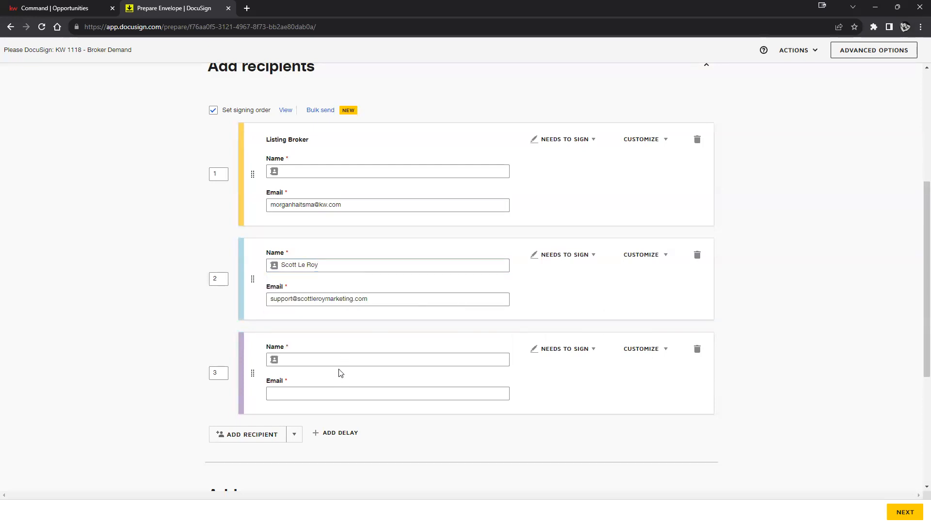
Step: Give recipient 3 a placeholder name and placeholder e-mail address
click(350, 353)
text(Fake name)
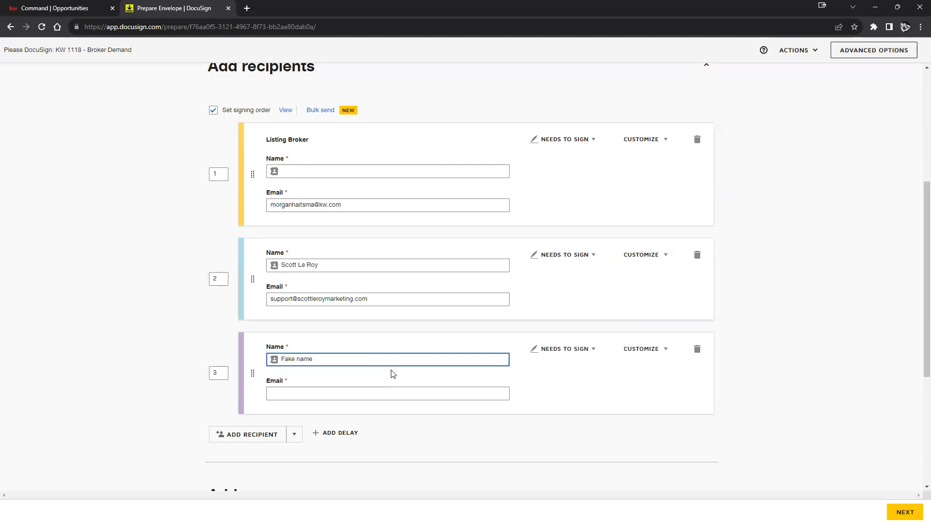
click(396, 395)
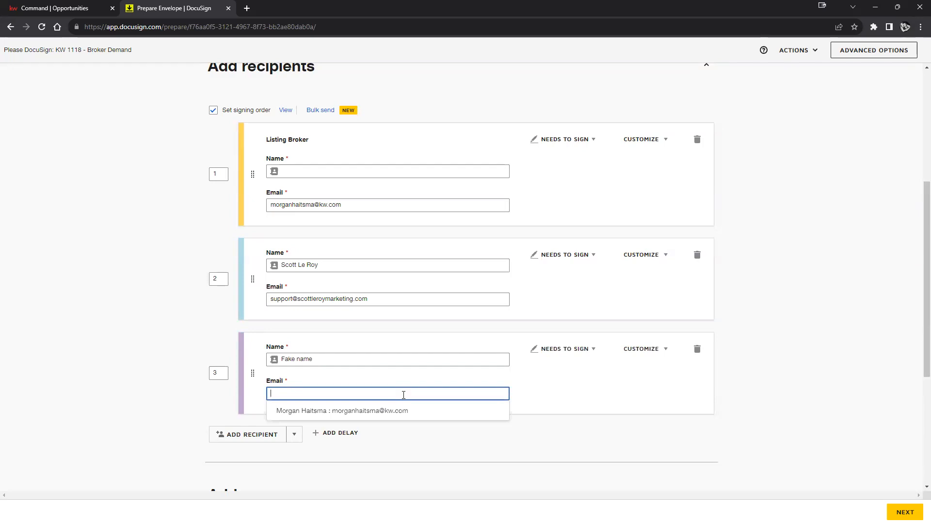
text(name@email.com)
click(619, 397)
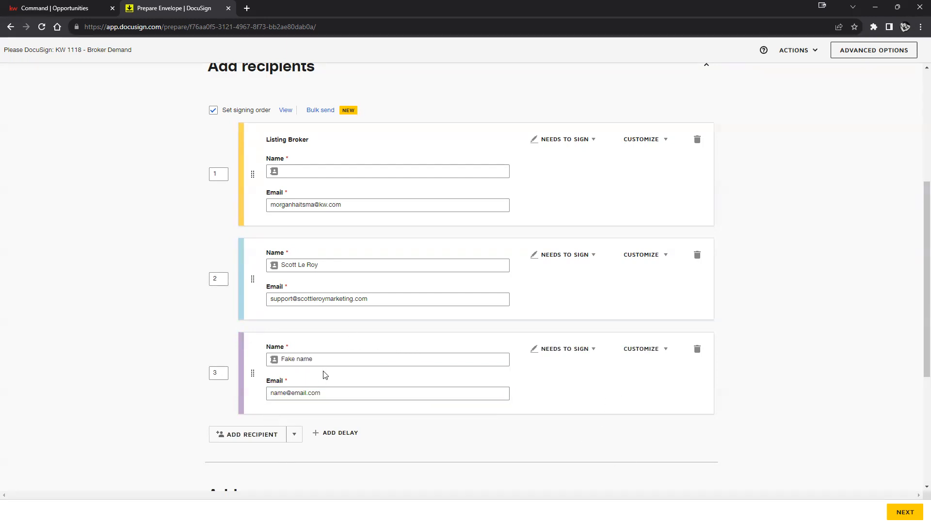
scroll(546, 422, up, 1)
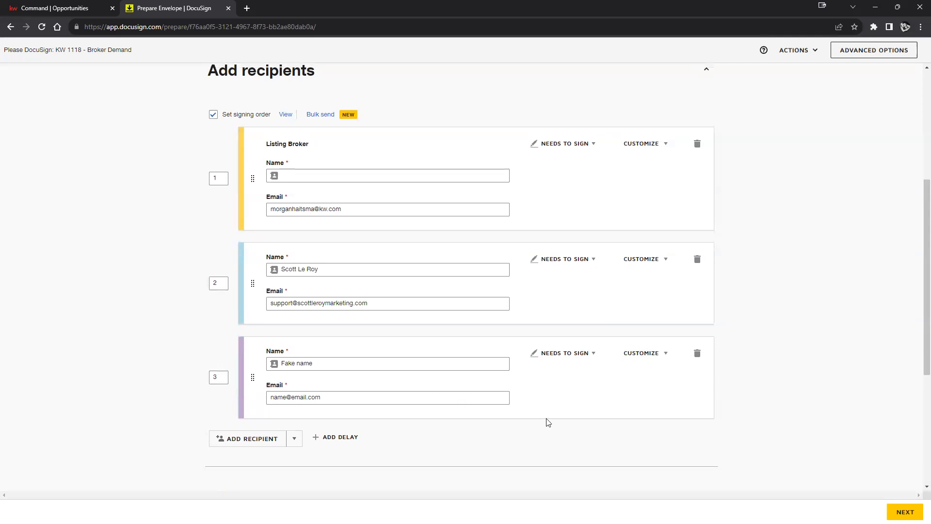
scroll(429, 397, down, 2)
scroll(426, 397, up, 2)
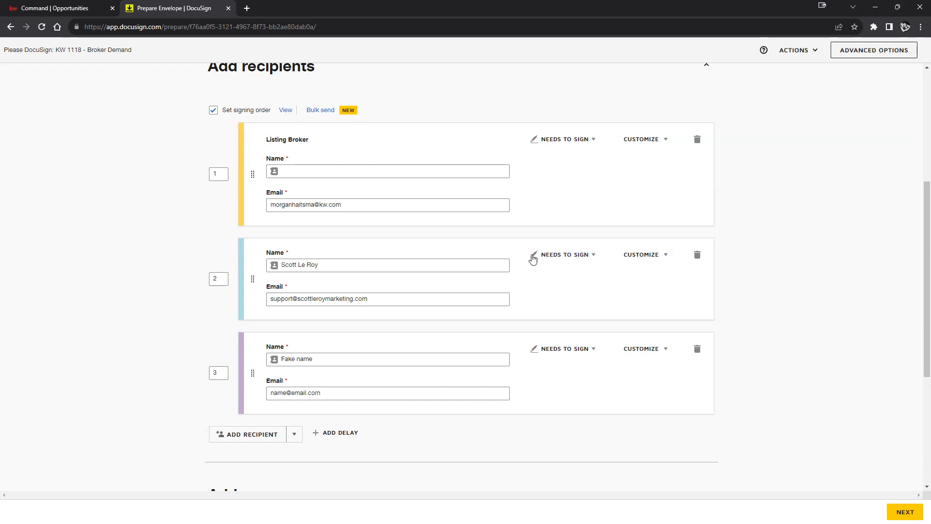
Step: Refill the Listing Broker recipient from the suggested contact
click(310, 170)
click(313, 189)
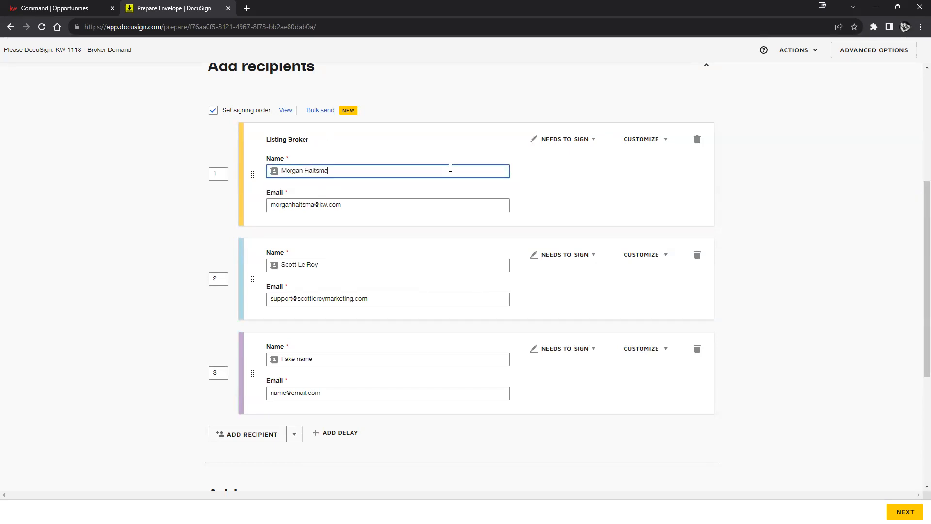
click(742, 182)
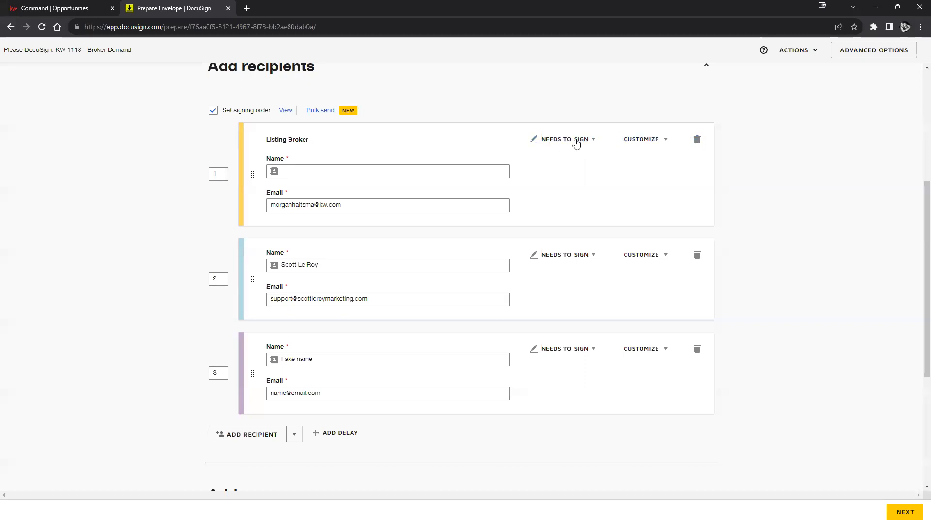
Step: Delete the Listing Broker recipient and show the signing-role choices for the second recipient
click(696, 141)
click(405, 160)
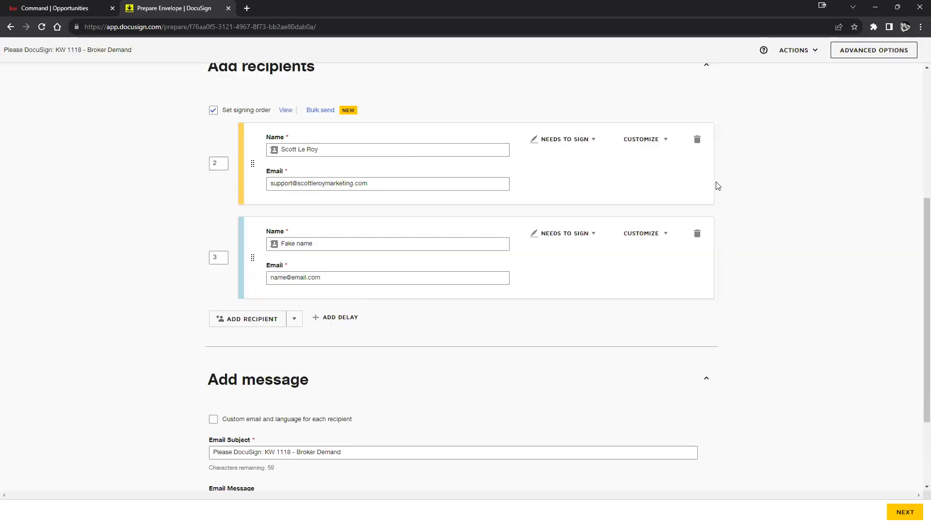
click(589, 143)
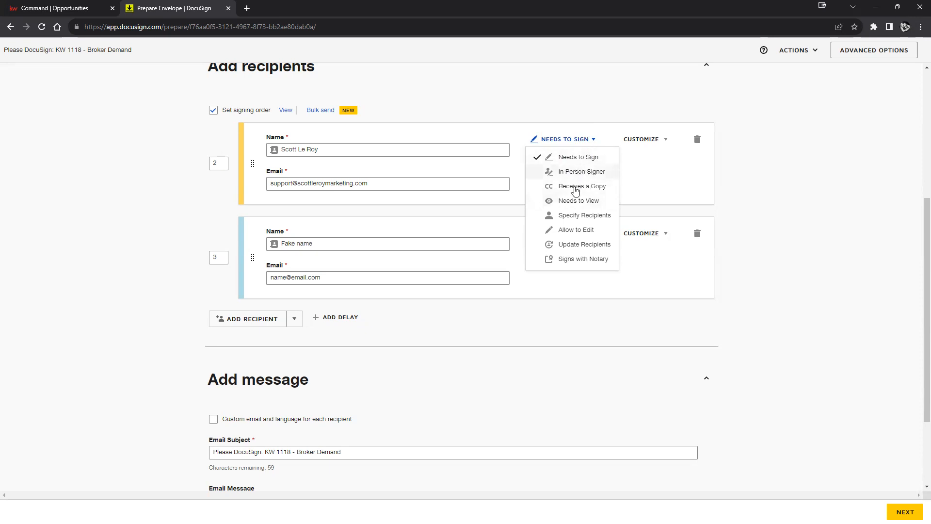
Step: Close the role and Customize menus without changes, keeping the first recipient as a signer
click(767, 203)
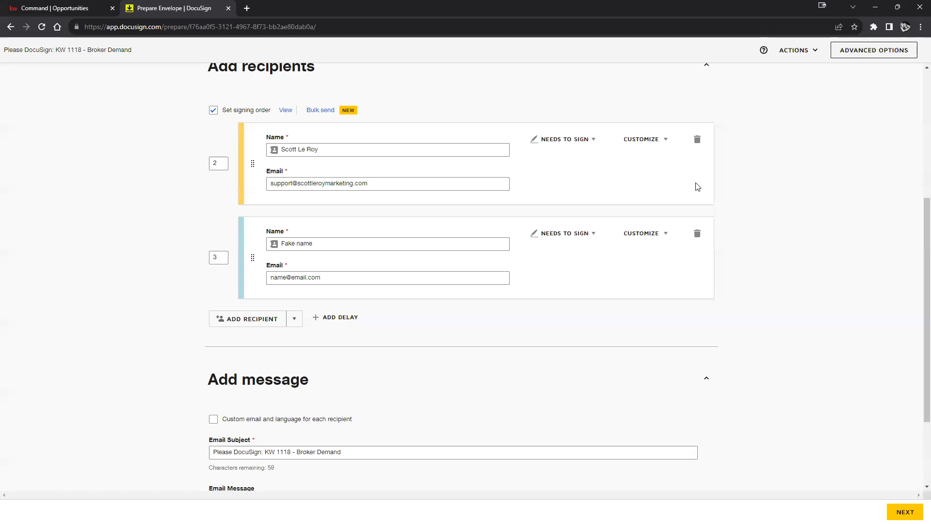
click(662, 145)
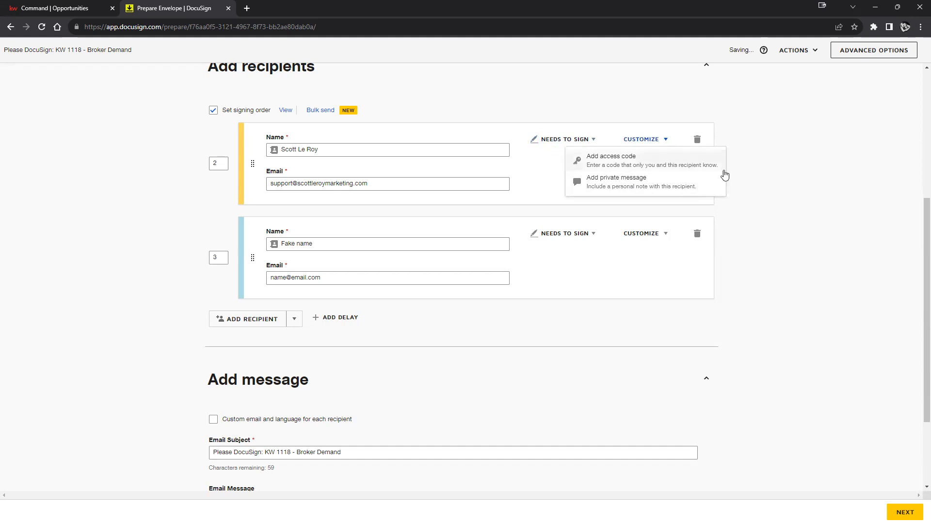
click(784, 191)
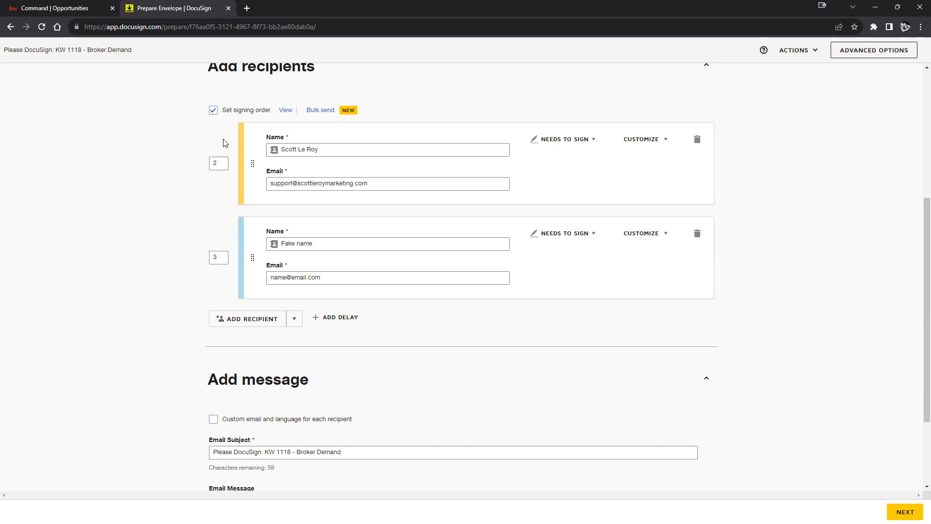
Step: Drag the first signer below Fake name and back to test reordering the recipient cards
click(223, 163)
click(219, 257)
click(219, 164)
drag(251, 164, 249, 251)
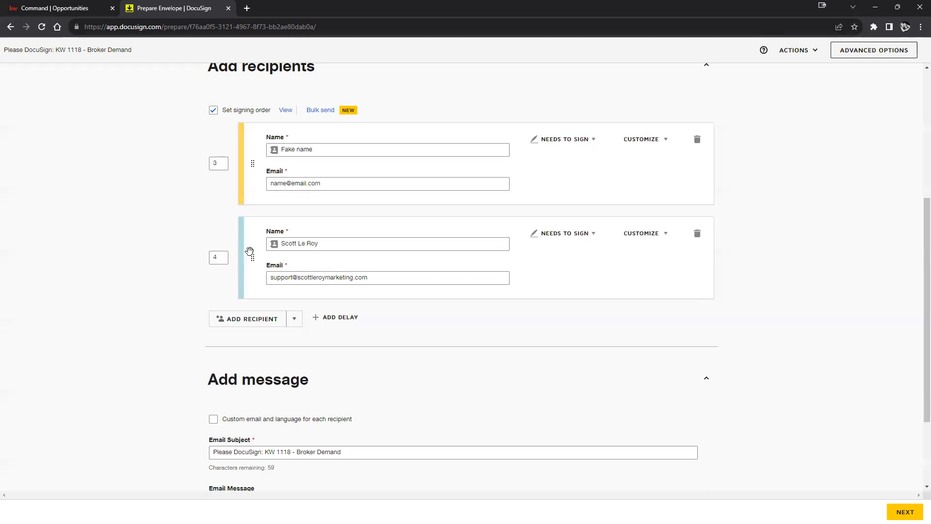
drag(247, 260, 251, 178)
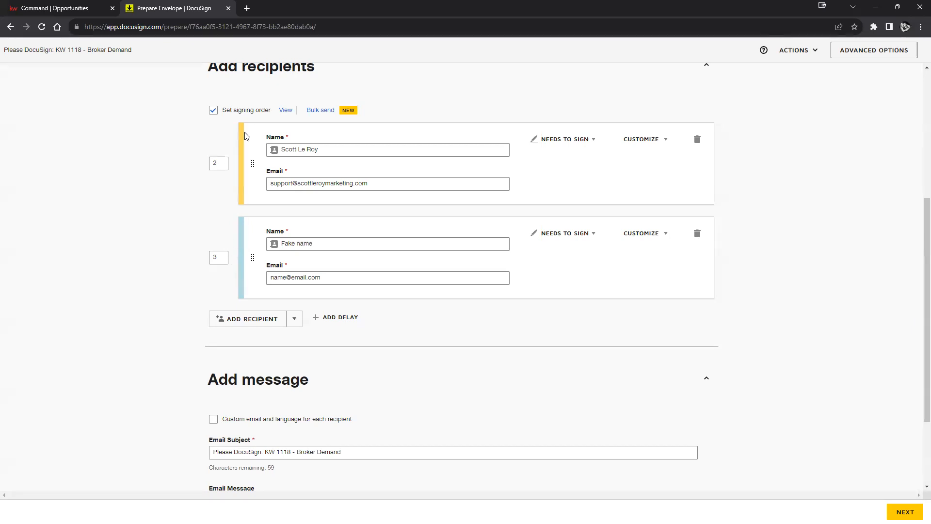
Step: Set signing order 1 for the first signer and 2 for Fake name
click(216, 162)
click(213, 256)
text(2)
click(173, 228)
scroll(816, 345, down, 1)
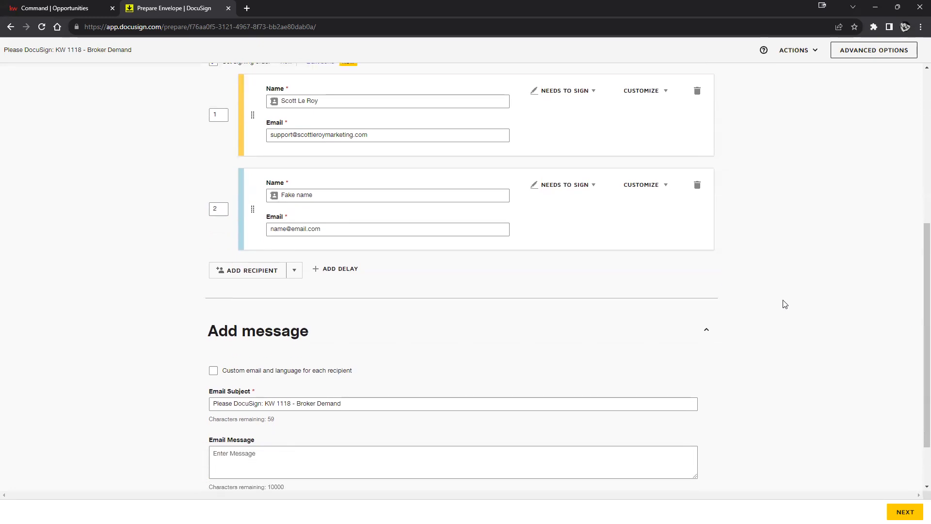
scroll(785, 304, down, 1)
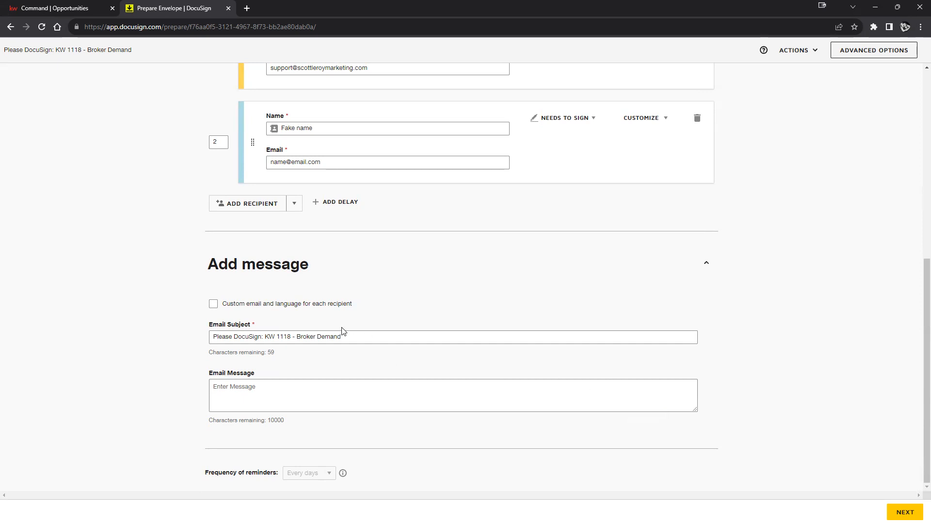
Step: Enter the email message 'Please sign by 9/12', fixing the stray letter and capital L
drag(344, 336, 212, 347)
click(186, 347)
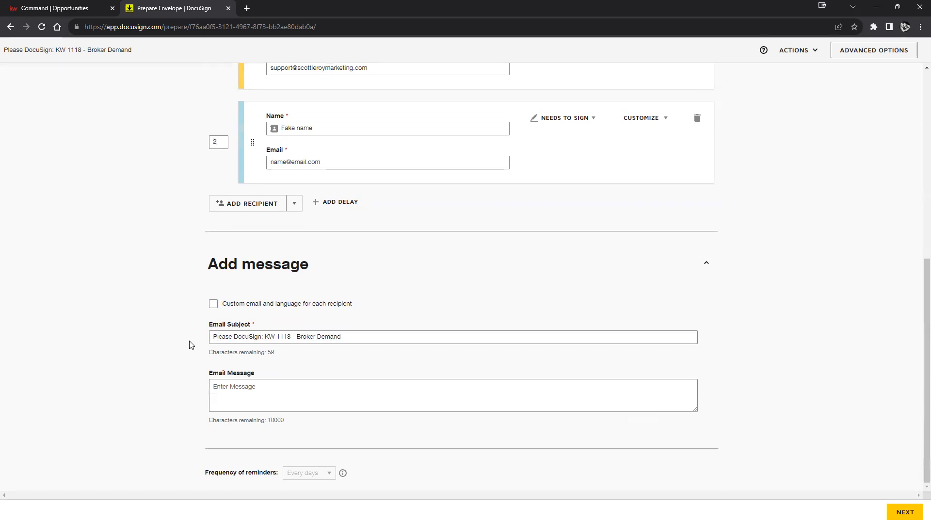
click(296, 387)
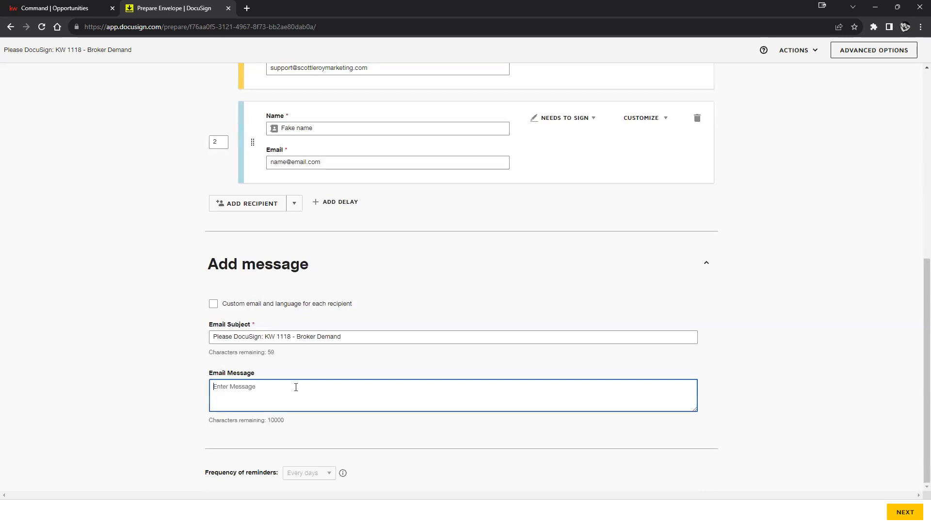
text(PLease sign by 9/12)
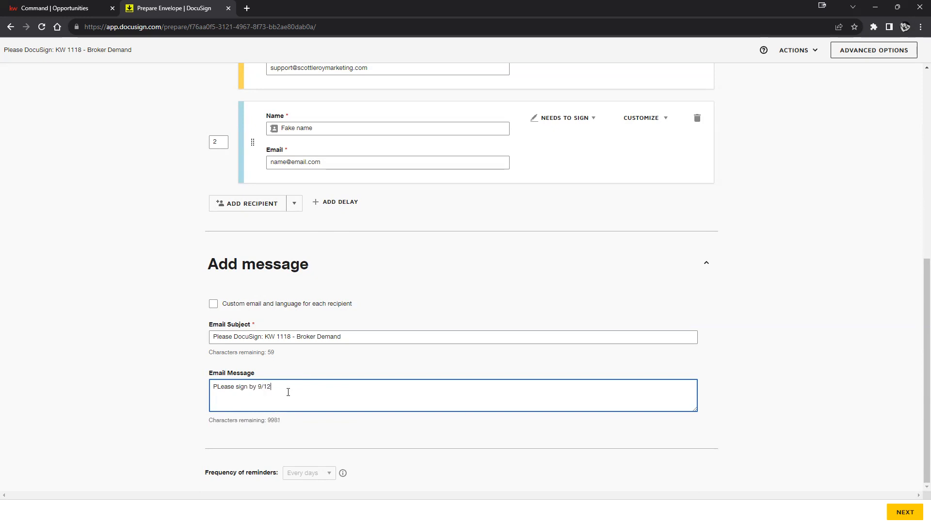
click(221, 387)
key(BackSpace)
text(l)
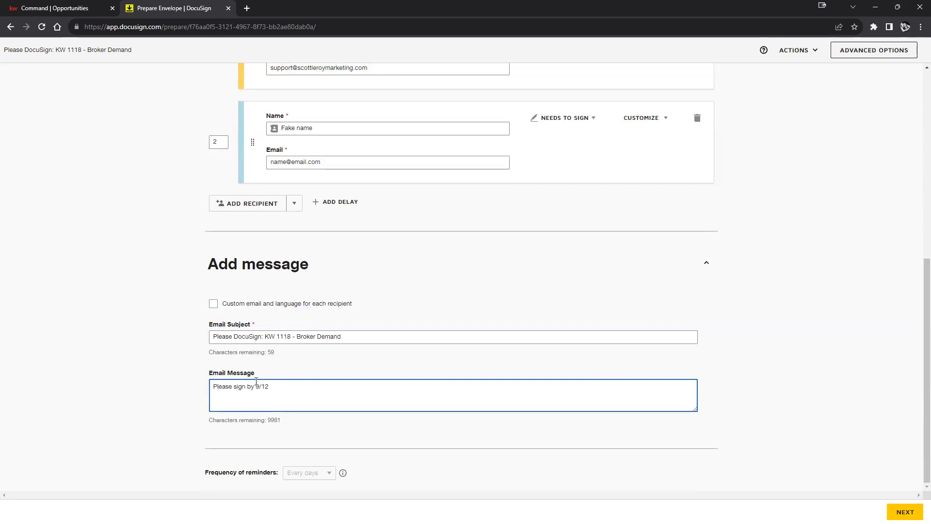
click(291, 392)
click(872, 52)
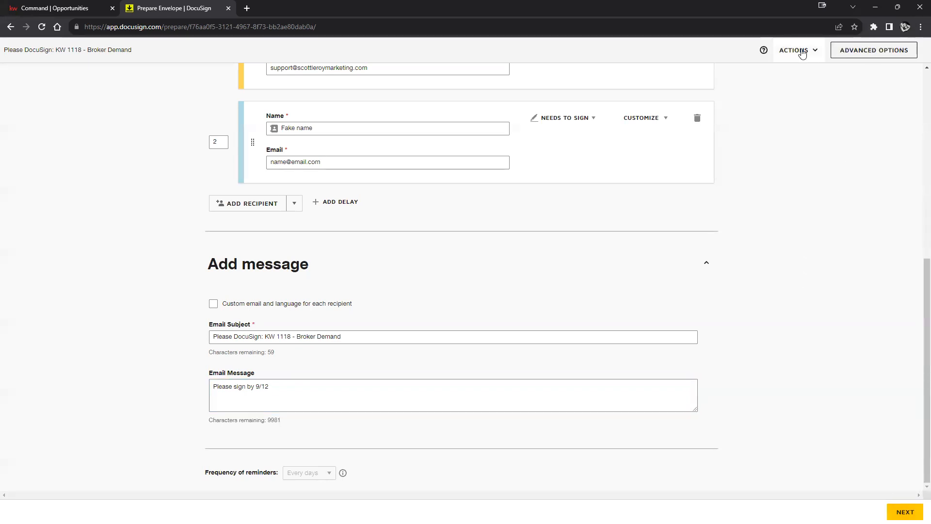
Step: Show the envelope's Actions menu with its save and discard choices
click(801, 52)
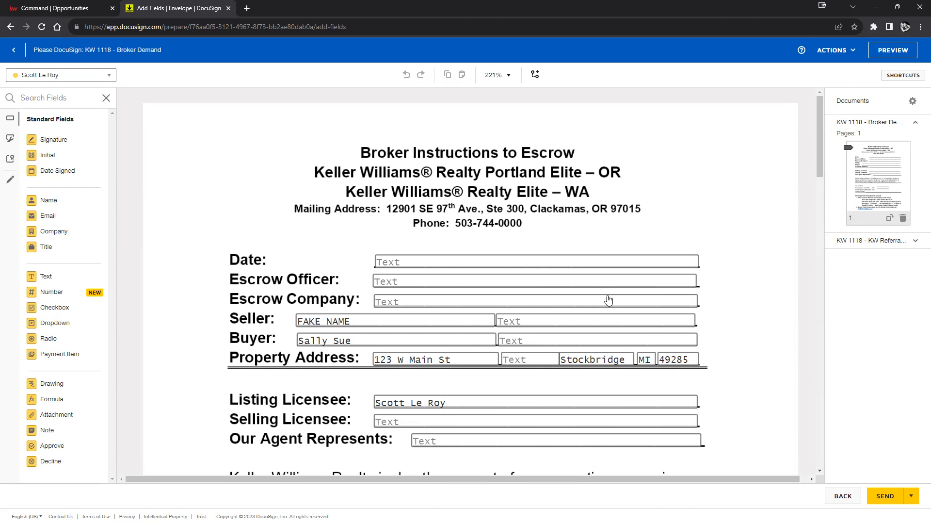
Step: Place a signature field at Broker Instructions to Escrow's top left, then select Fake name as recipient
scroll(737, 309, down, 8)
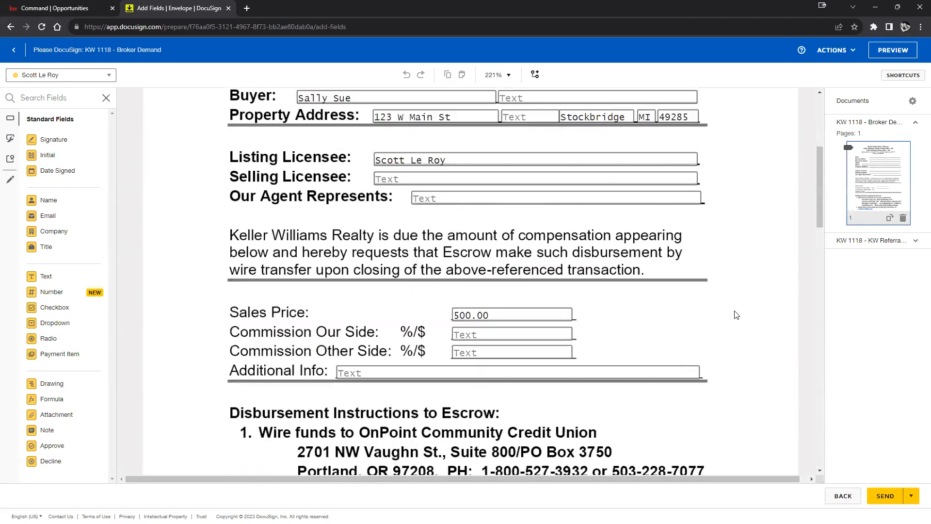
scroll(716, 309, down, 3)
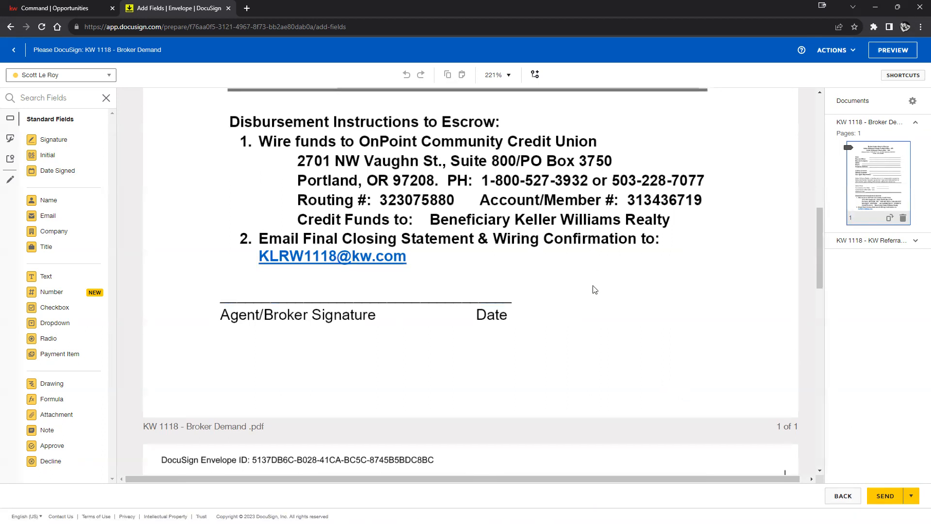
scroll(578, 319, up, 10)
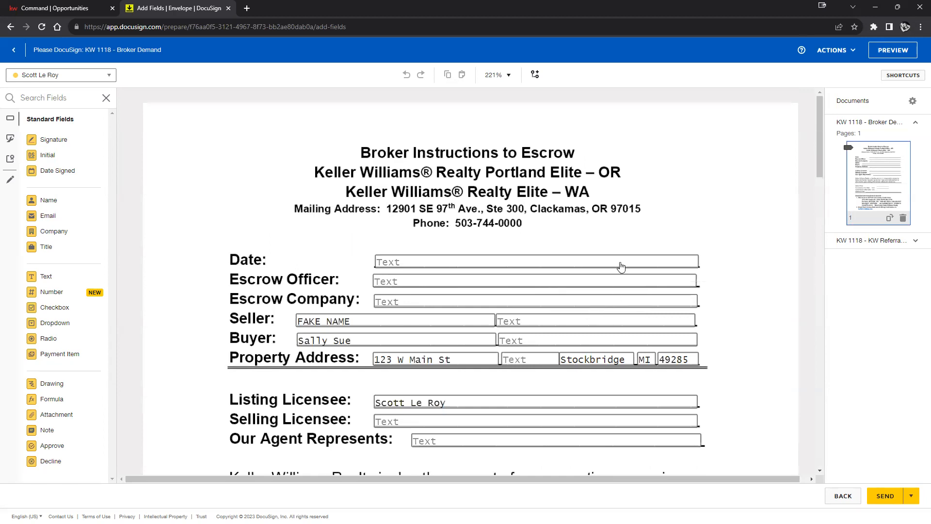
scroll(552, 224, down, 10)
scroll(559, 228, down, 15)
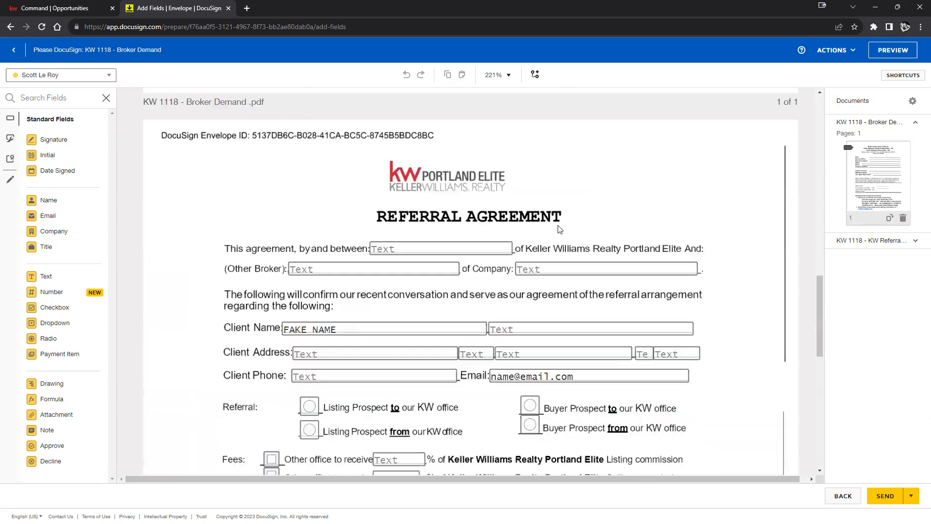
scroll(559, 231, up, 6)
scroll(557, 232, up, 12)
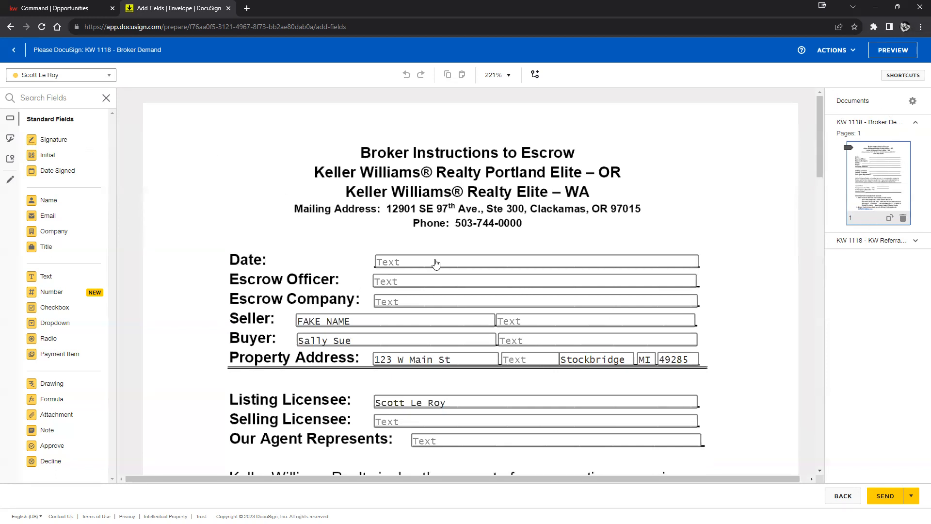
drag(67, 139, 240, 153)
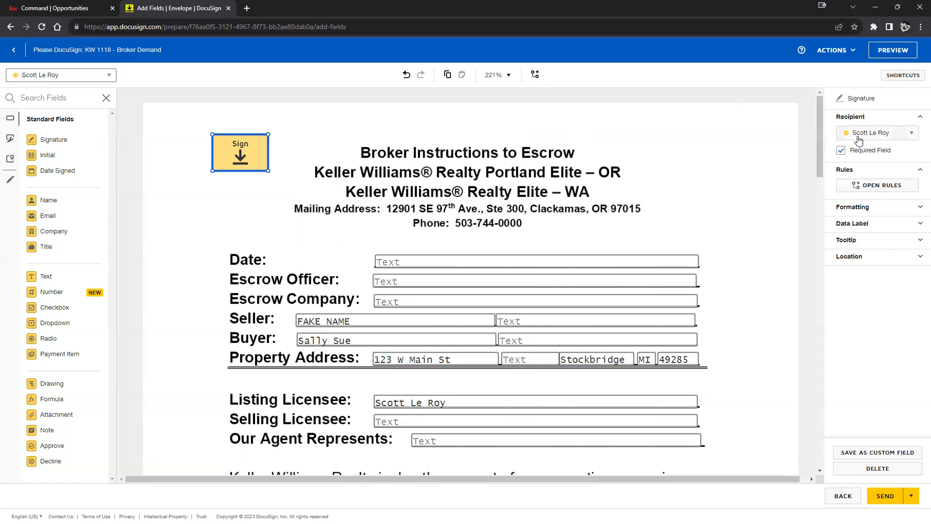
click(106, 80)
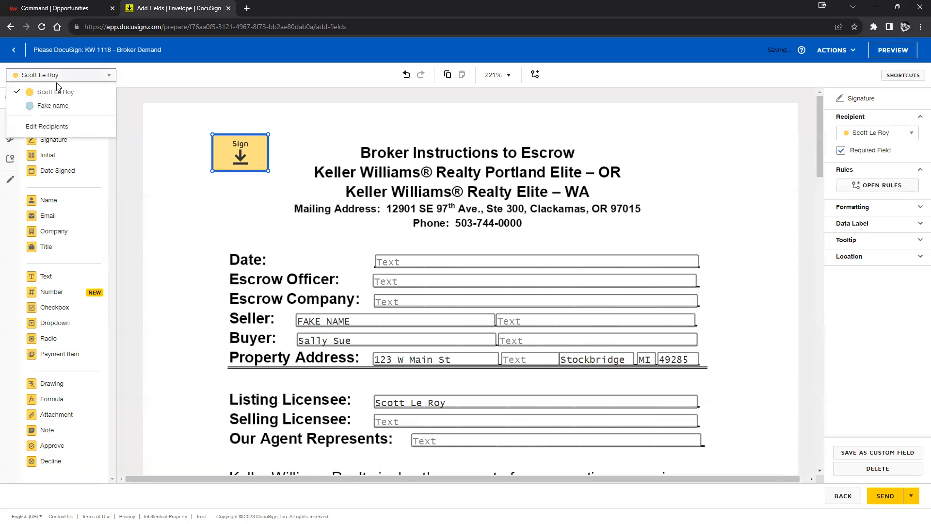
click(48, 109)
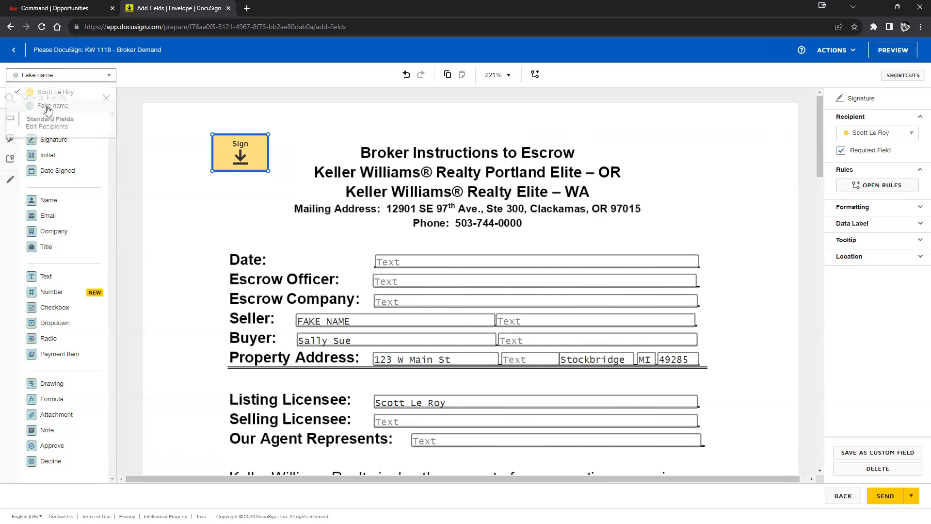
Step: Add a second signature field for Fake name below the first one
click(72, 77)
click(56, 108)
click(46, 75)
click(48, 92)
click(46, 77)
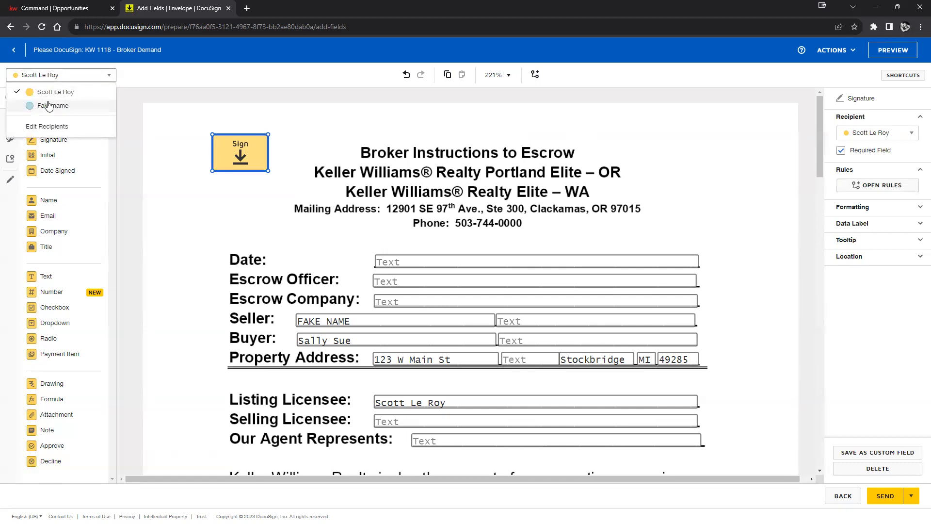
click(51, 106)
mouse_move(63, 147)
mouse_down()
mouse_move(209, 114)
mouse_move(213, 183)
mouse_up()
click(316, 146)
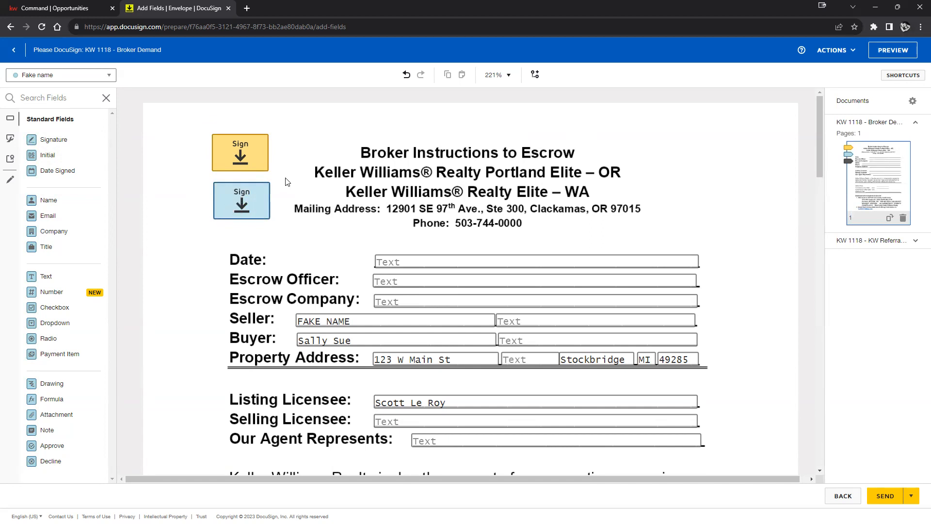
Step: Assign the lower signature field to the first signer and the upper one to Fake name
click(241, 195)
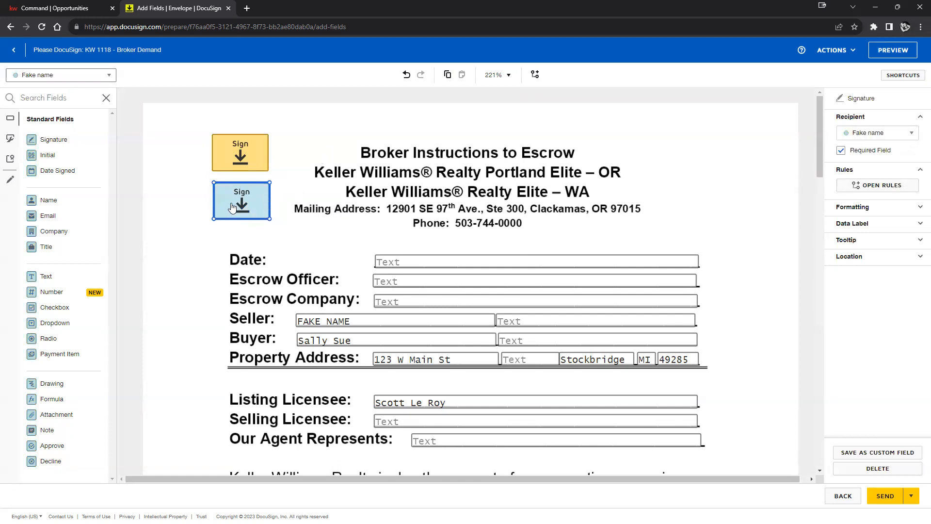
click(901, 133)
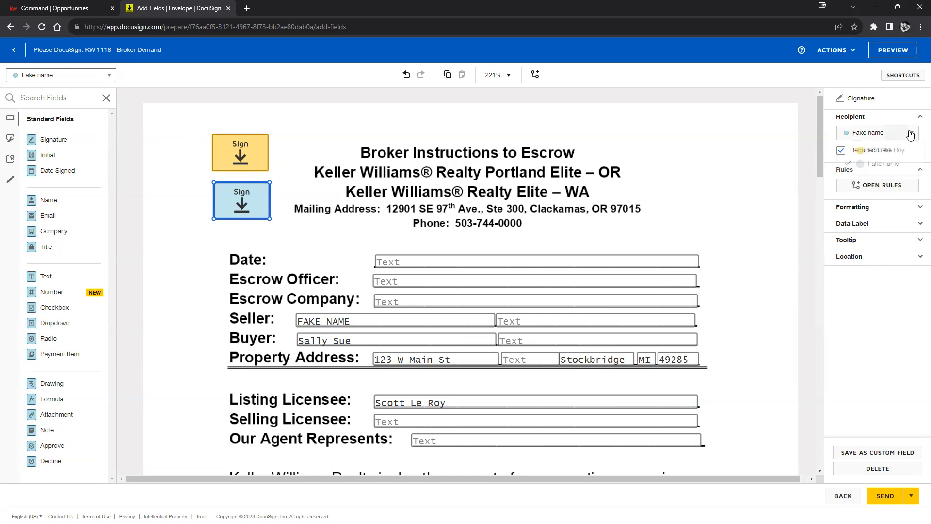
click(881, 151)
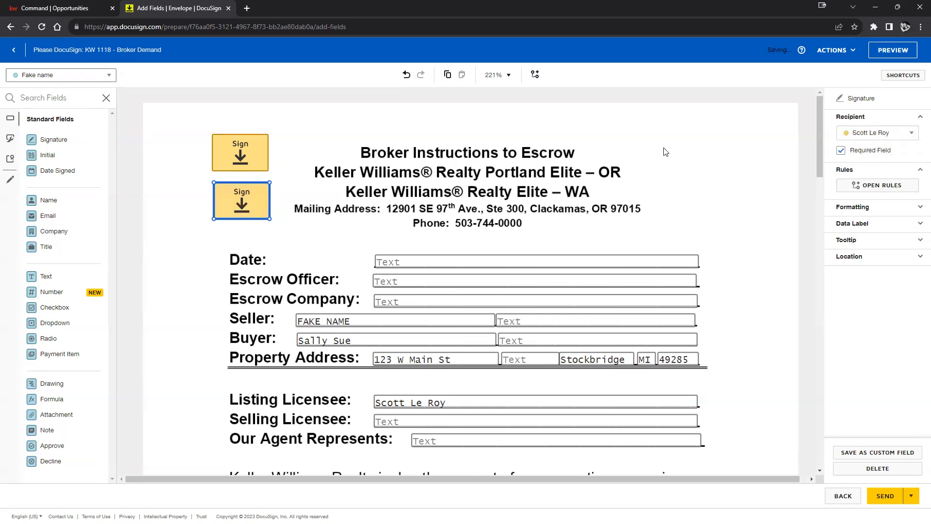
click(243, 161)
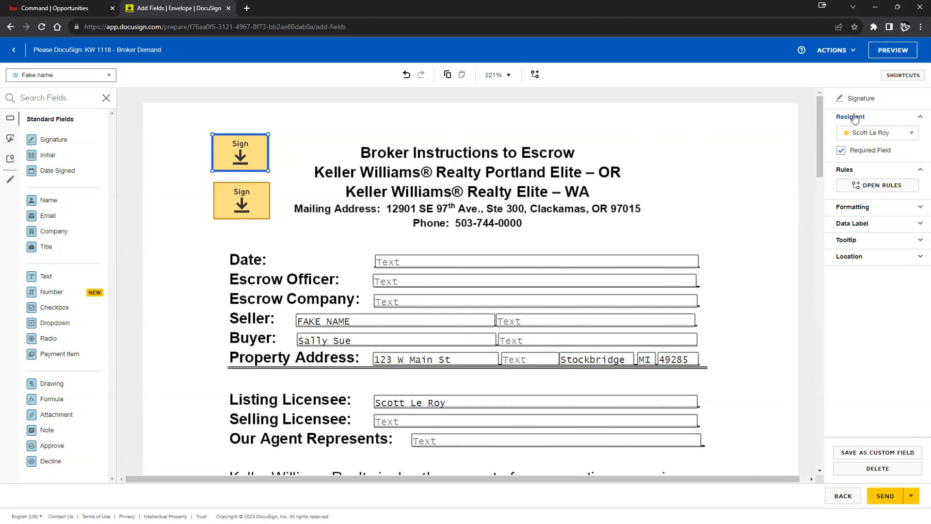
click(900, 132)
click(859, 165)
click(599, 134)
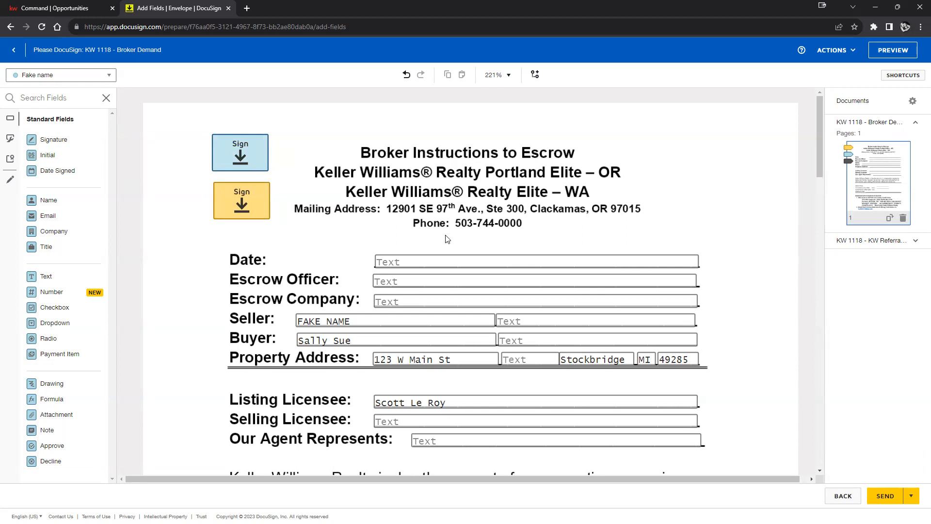
Step: Untick Required Field on both the upper and lower header signature fields
click(247, 161)
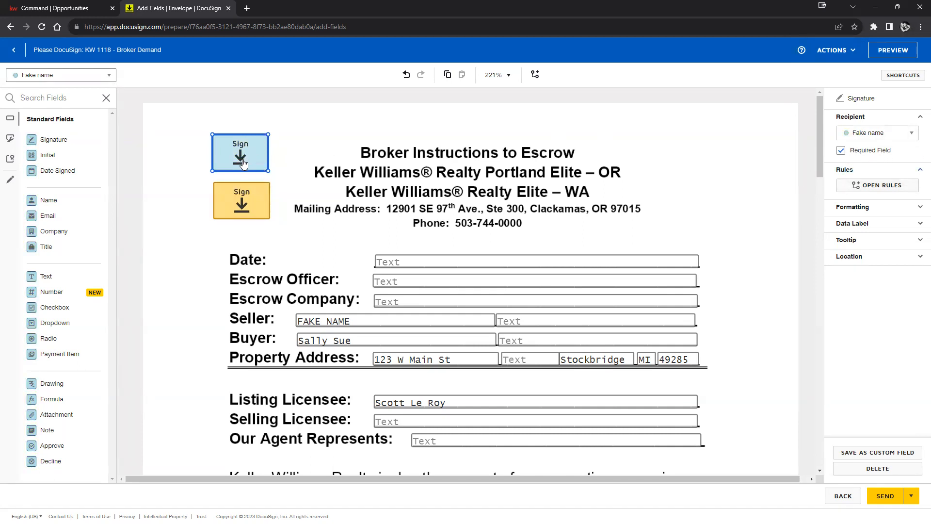
click(849, 152)
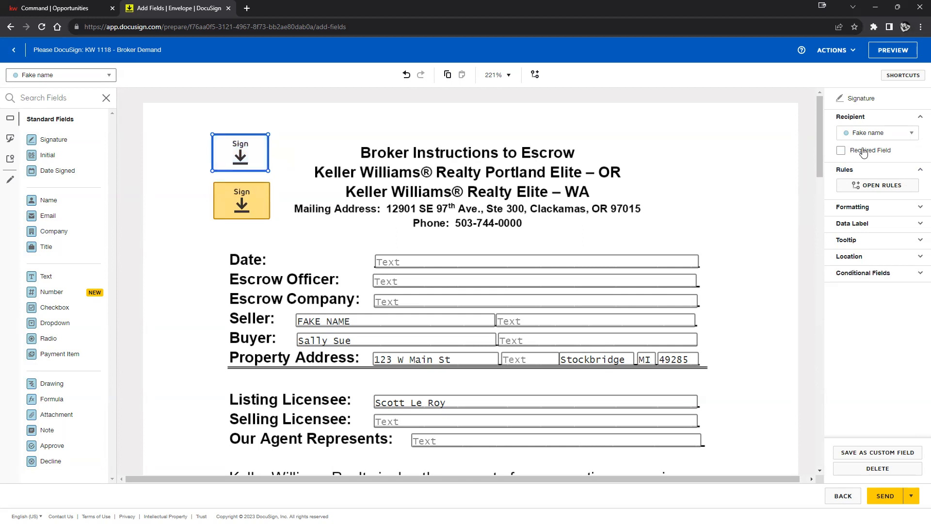
click(310, 132)
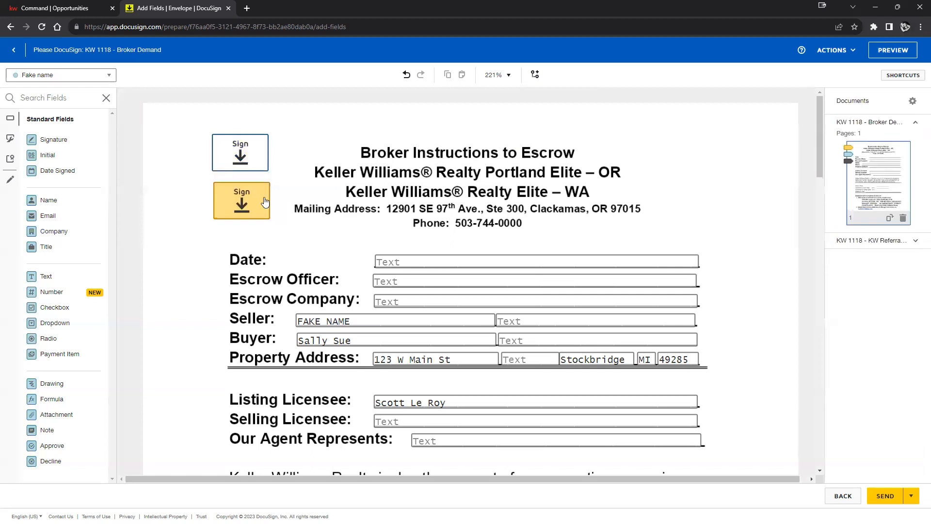
click(250, 209)
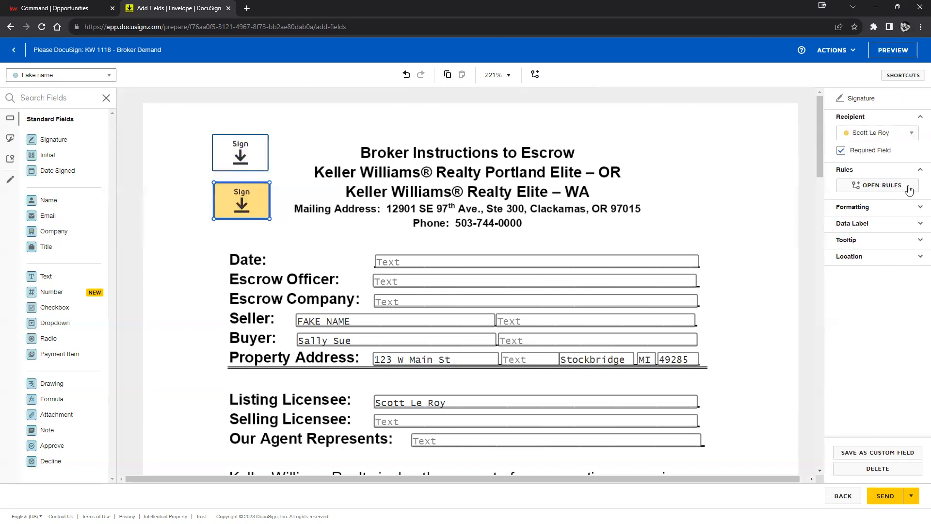
click(841, 151)
click(310, 200)
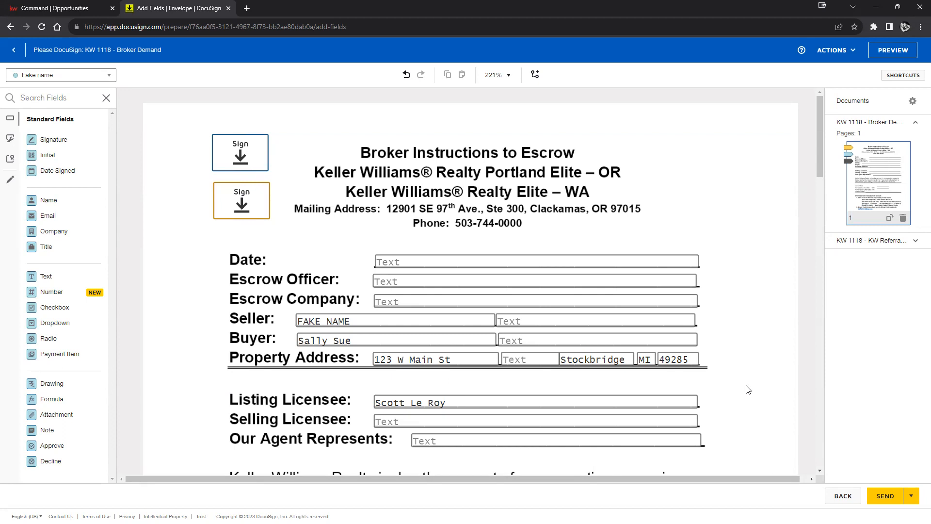
Step: Move both signature fields right of the mailing address and preview the signer's view
scroll(740, 245, down, 2)
scroll(732, 241, up, 2)
mouse_move(226, 157)
mouse_down()
mouse_move(538, 195)
mouse_move(680, 224)
mouse_move(659, 217)
mouse_up()
drag(254, 206, 758, 213)
click(737, 251)
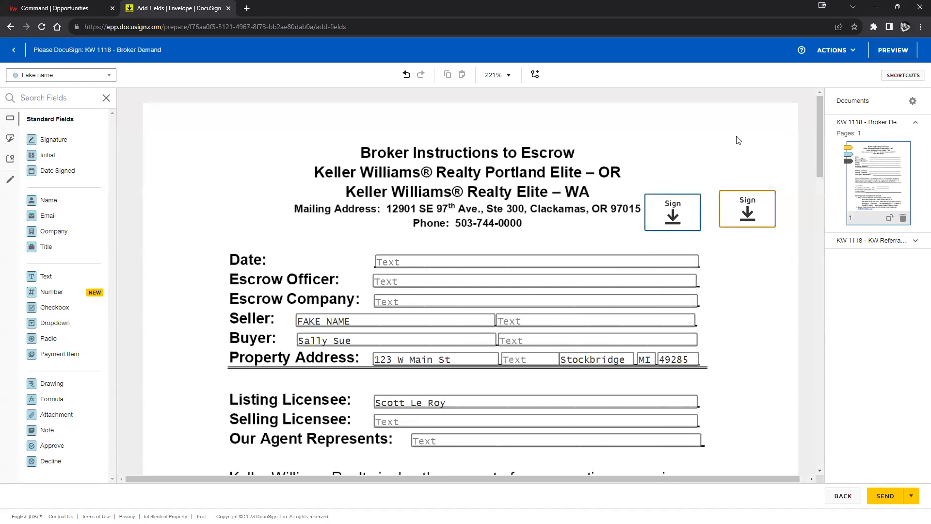
click(903, 57)
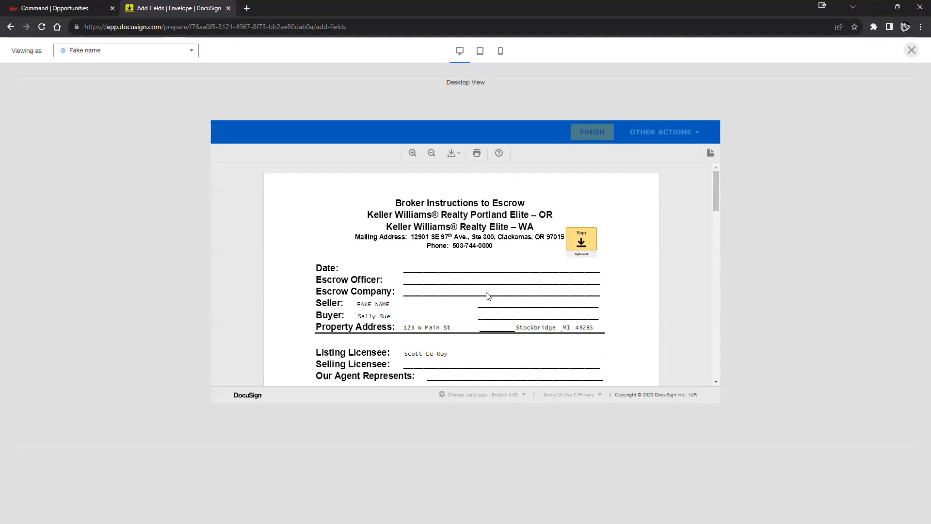
click(911, 51)
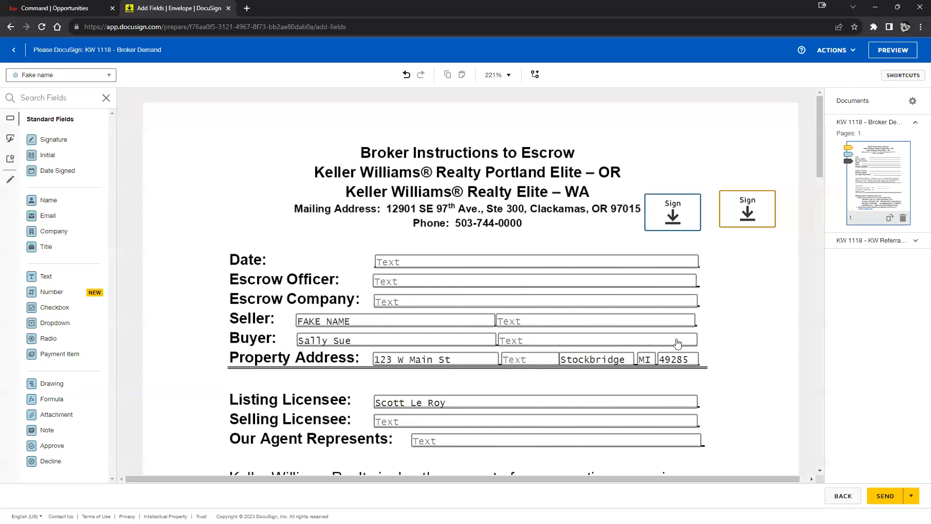
Step: Lower the second signature field down into the right margin
scroll(677, 343, down, 1)
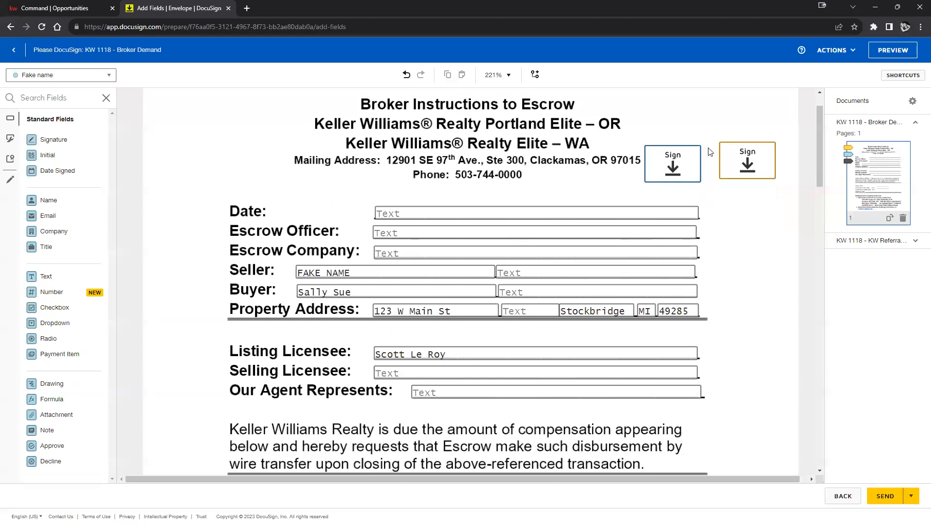
click(743, 162)
drag(743, 162, 755, 216)
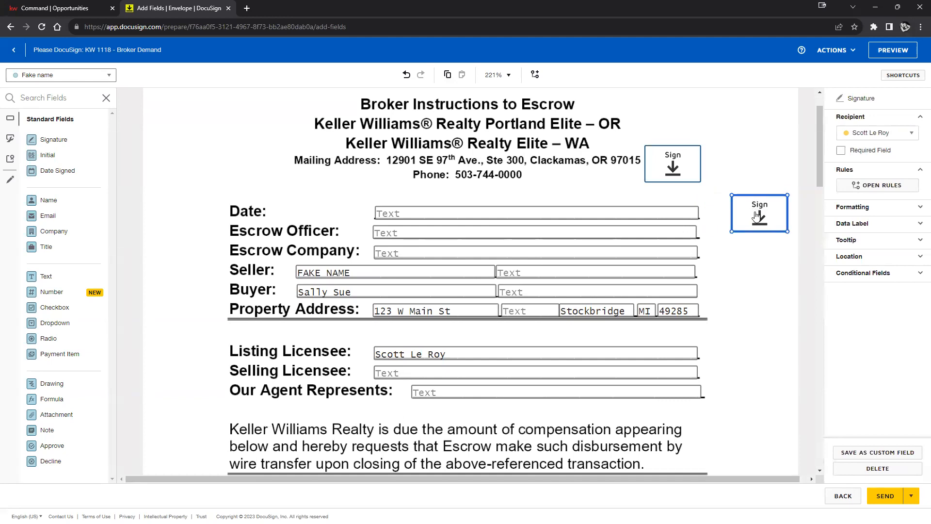
scroll(725, 262, down, 1)
scroll(725, 261, down, 1)
scroll(717, 261, up, 2)
Step: Fill the Date field with 9/8/2023 and check it in the signer preview
click(404, 212)
click(405, 208)
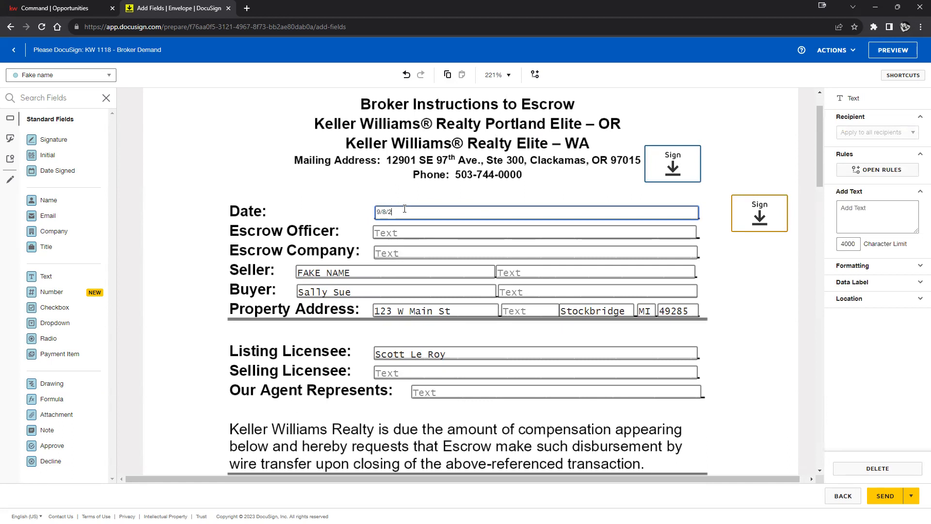
click(713, 270)
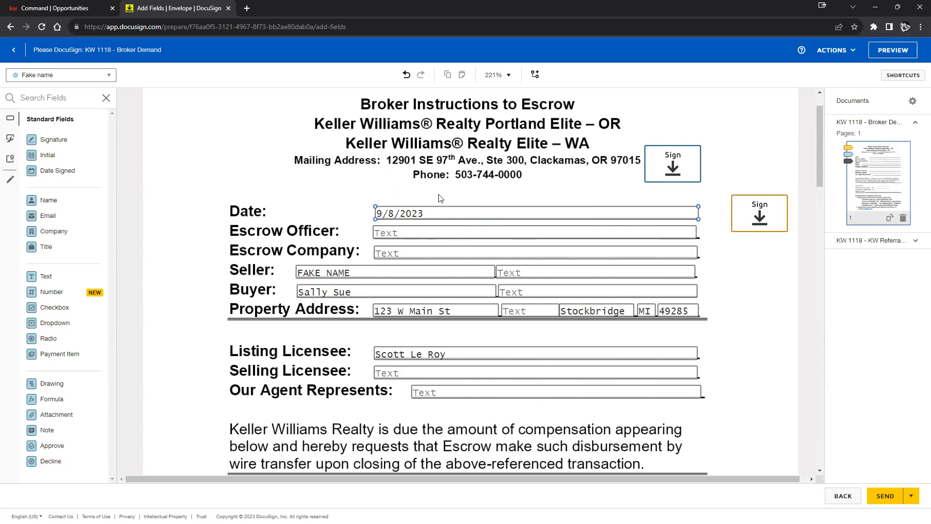
click(887, 50)
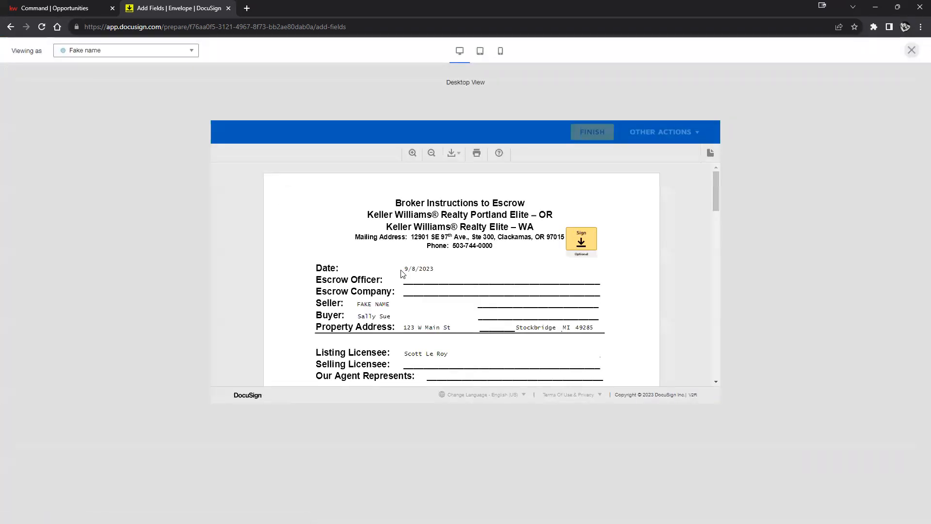
drag(406, 268, 454, 270)
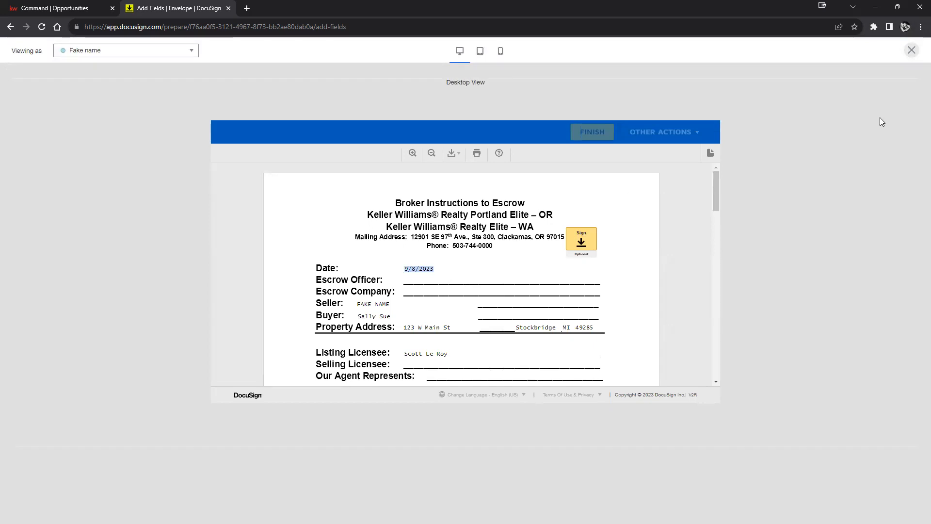
click(911, 49)
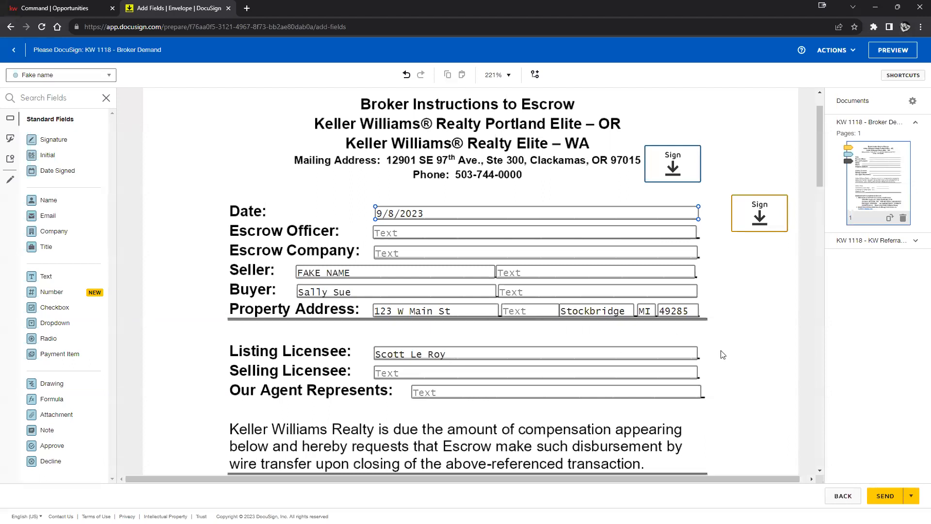
Step: Put a signature field on the Agent/Broker Signature line and resize it above the line
click(661, 163)
drag(661, 163, 742, 163)
scroll(647, 261, down, 12)
scroll(647, 260, up, 5)
scroll(646, 260, up, 9)
scroll(732, 318, down, 7)
mouse_move(758, 262)
mouse_down()
mouse_move(732, 318)
mouse_move(441, 262)
mouse_move(243, 209)
mouse_move(241, 185)
mouse_up()
scroll(646, 299, down, 6)
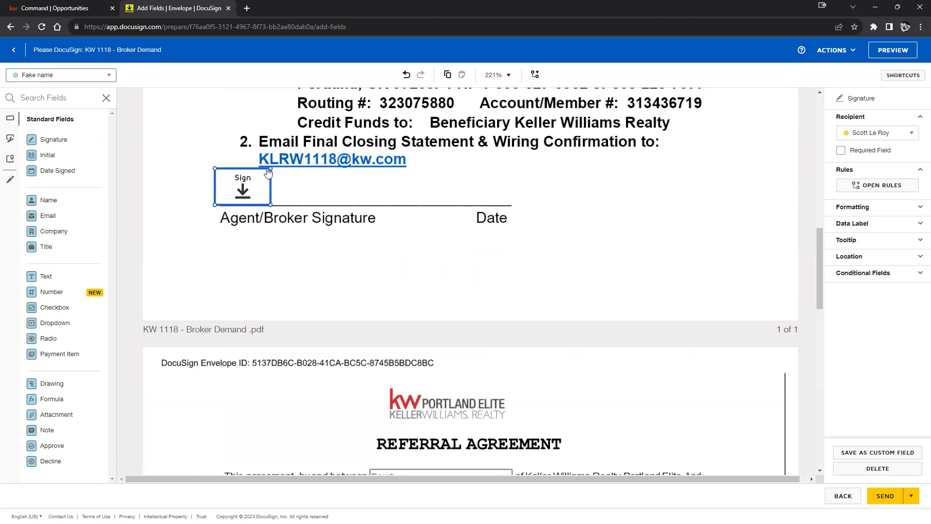
drag(270, 167, 259, 184)
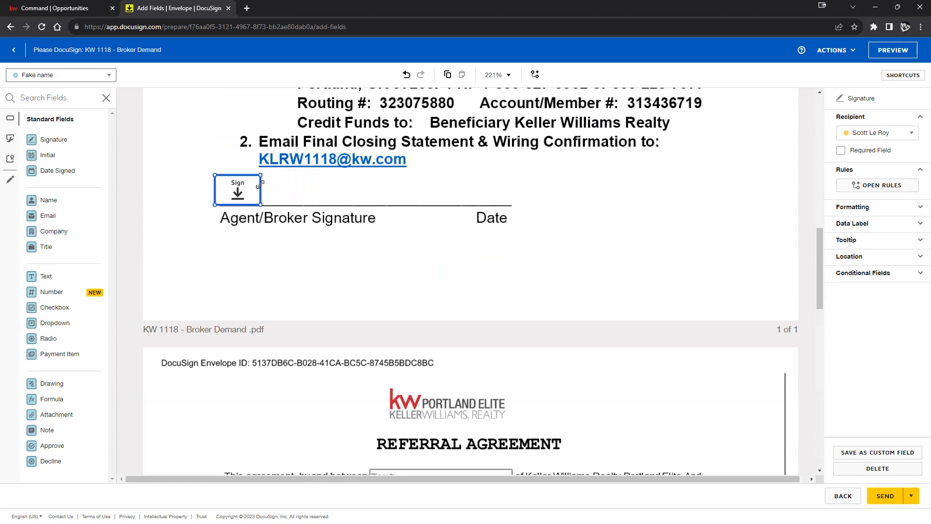
Step: Make the Agent/Broker signature field required
click(577, 306)
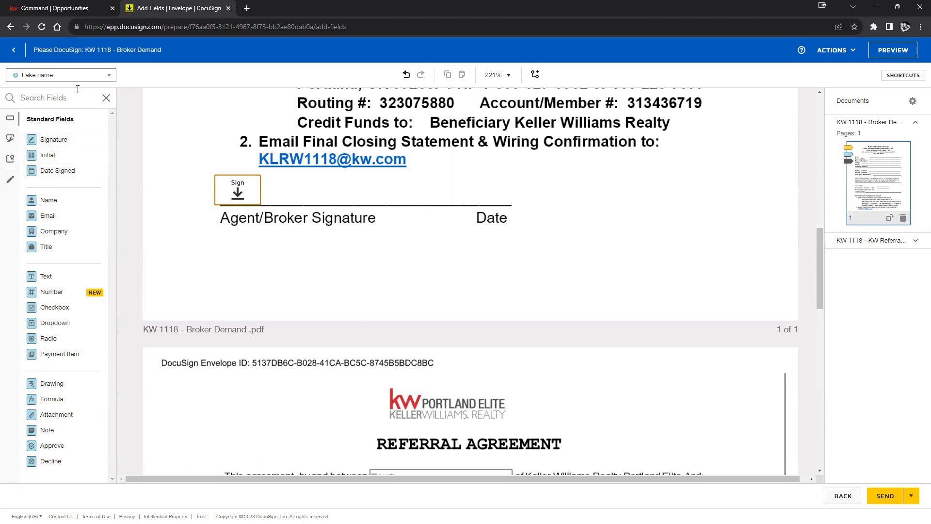
click(235, 191)
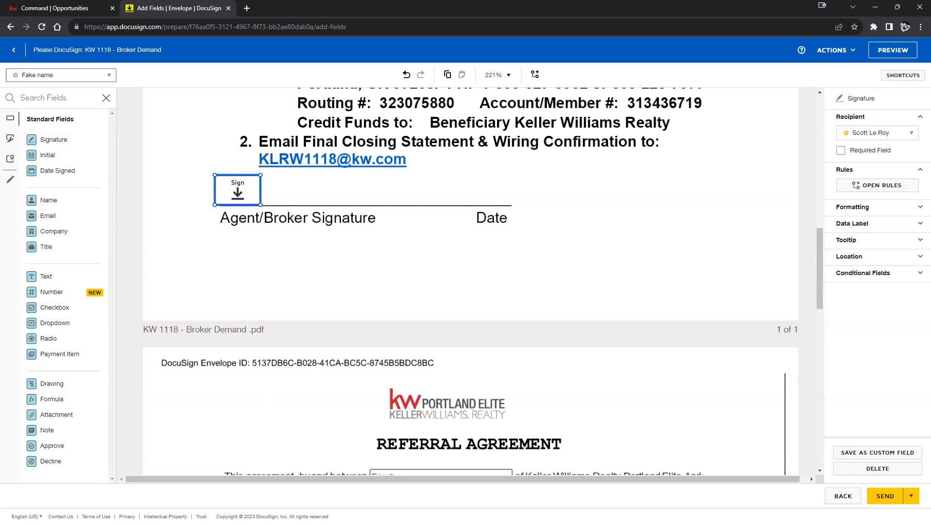
click(843, 153)
click(561, 243)
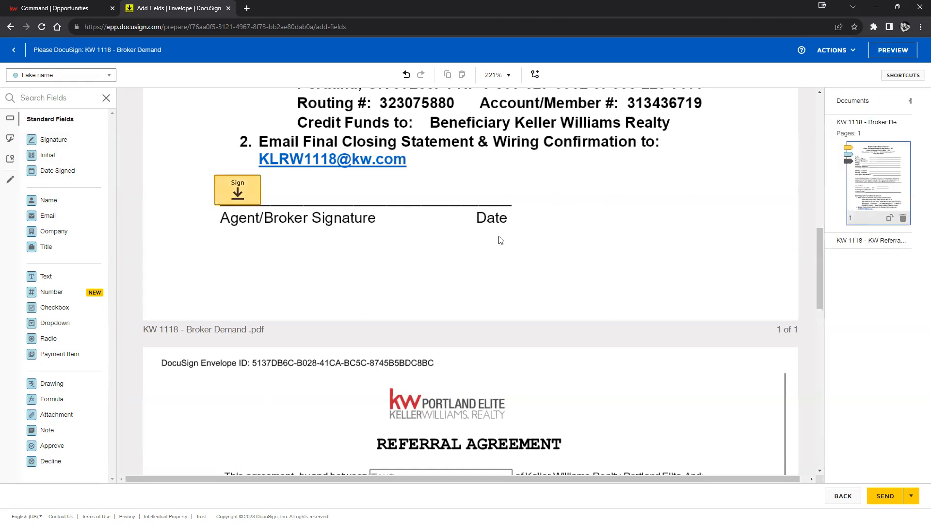
Step: Switch to the other recipient and place a Date Signed field on the Date line
click(42, 76)
click(42, 93)
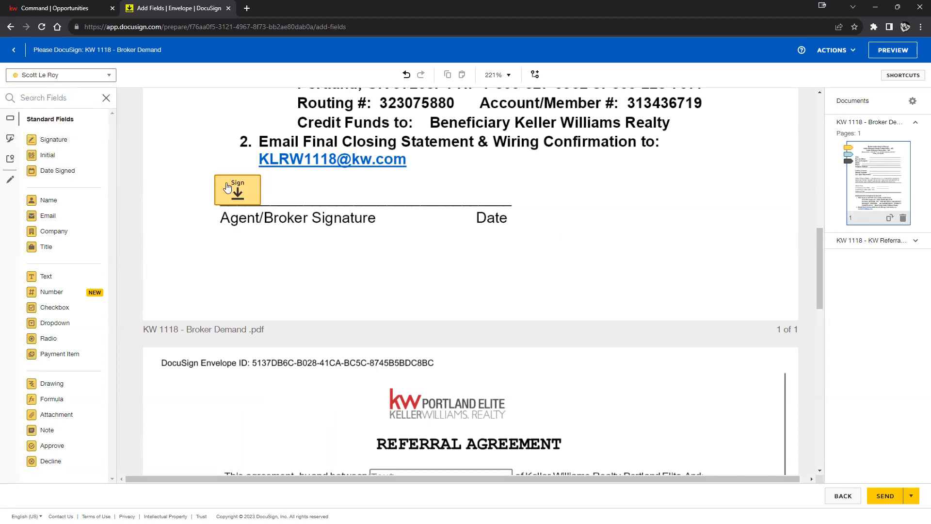
drag(87, 175, 445, 194)
click(637, 205)
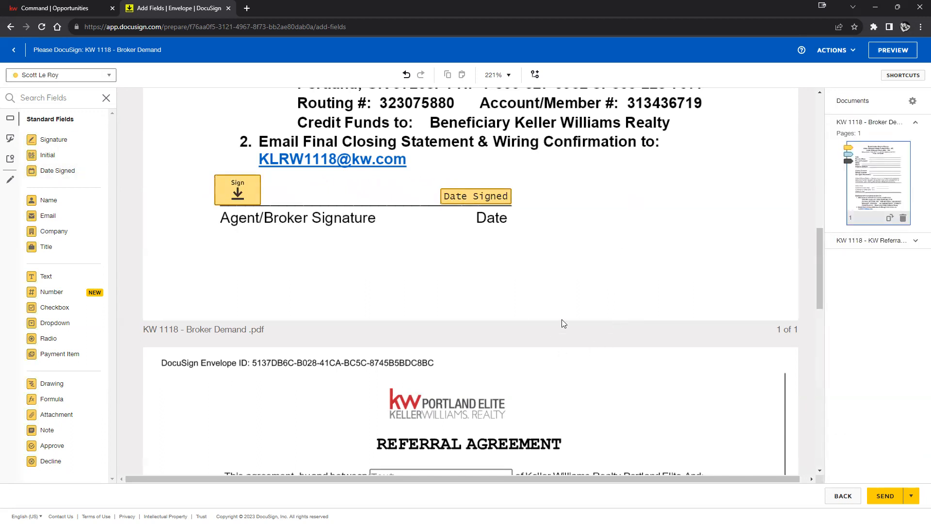
click(505, 200)
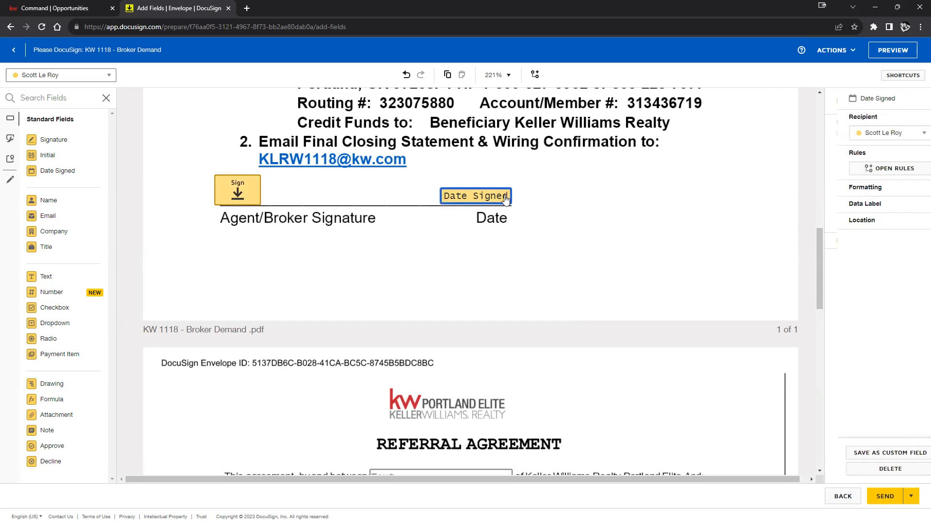
click(237, 192)
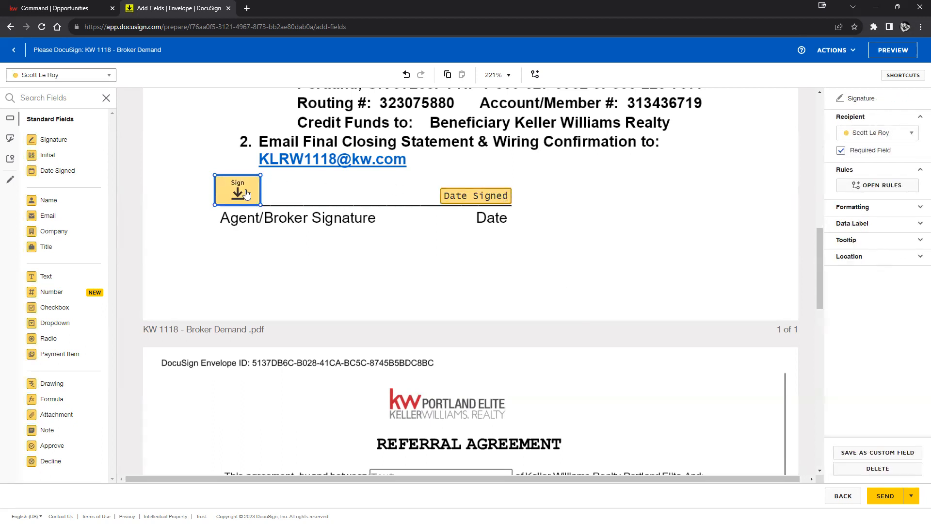
scroll(562, 330, down, 10)
Step: Try the Referral radio options, leaving Buyer Prospect to selected
scroll(669, 306, down, 3)
scroll(606, 281, up, 3)
click(530, 246)
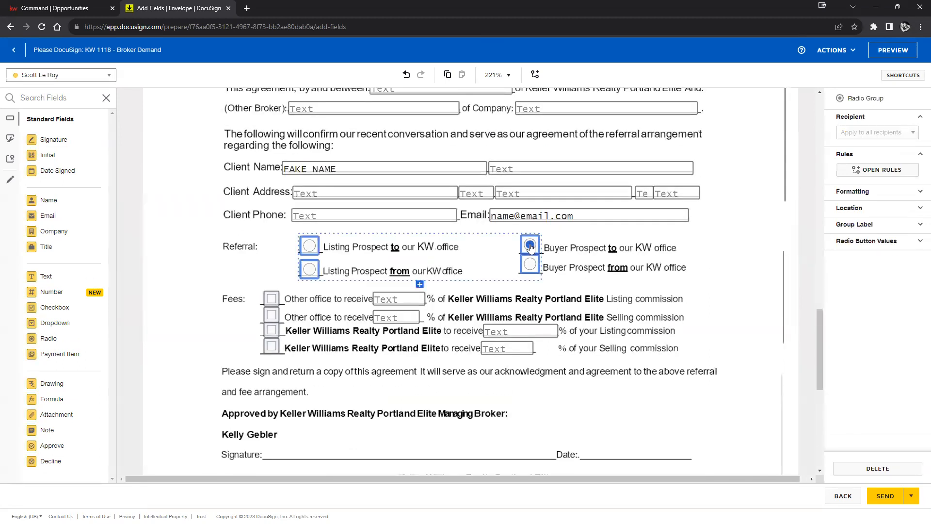
click(530, 265)
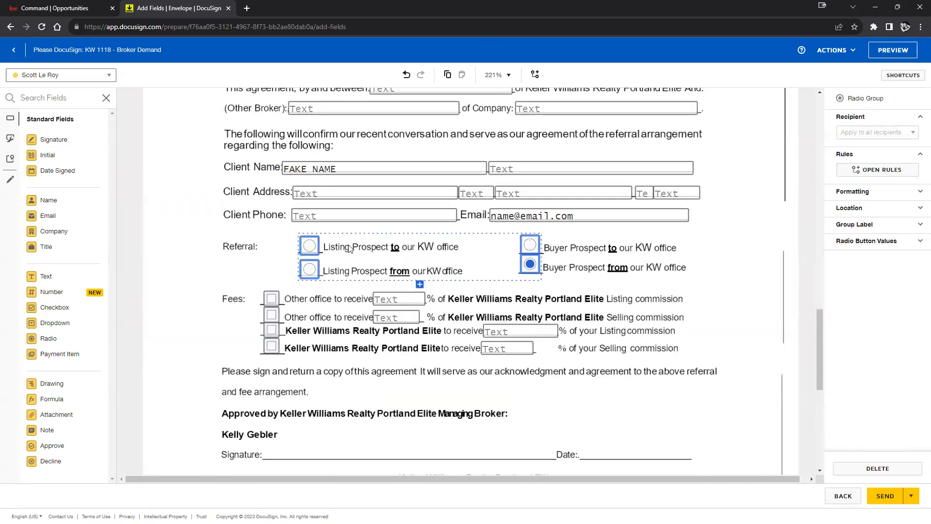
click(309, 245)
click(530, 246)
click(733, 251)
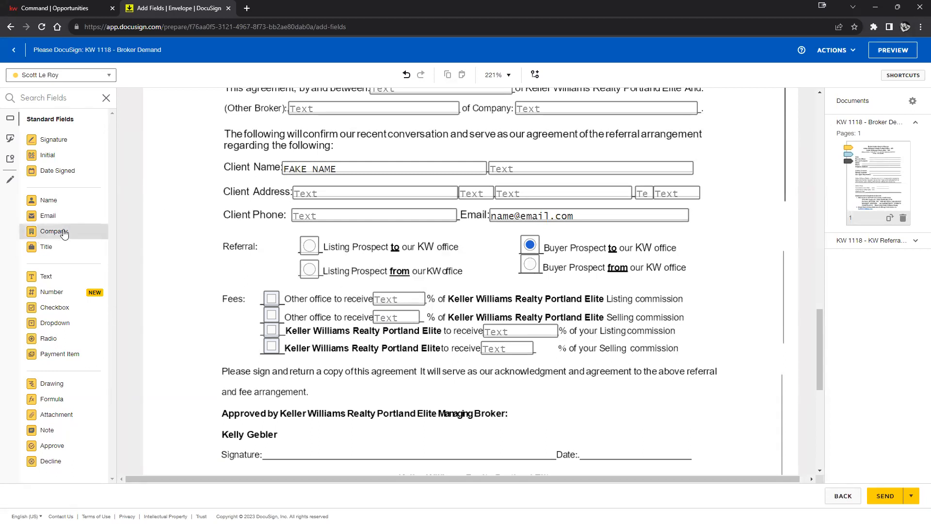
Step: Place a checkbox on Listing Prospect to and assign it to Fake name
click(60, 308)
click(303, 240)
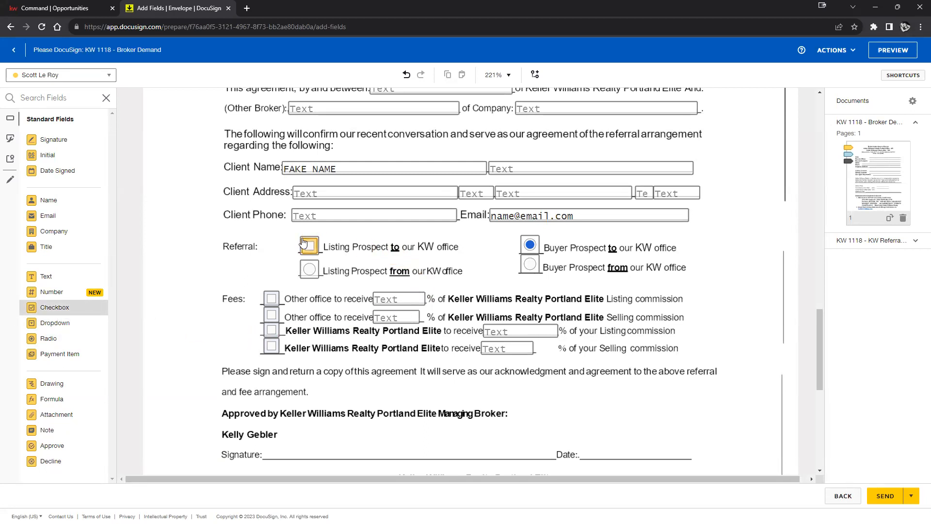
click(304, 241)
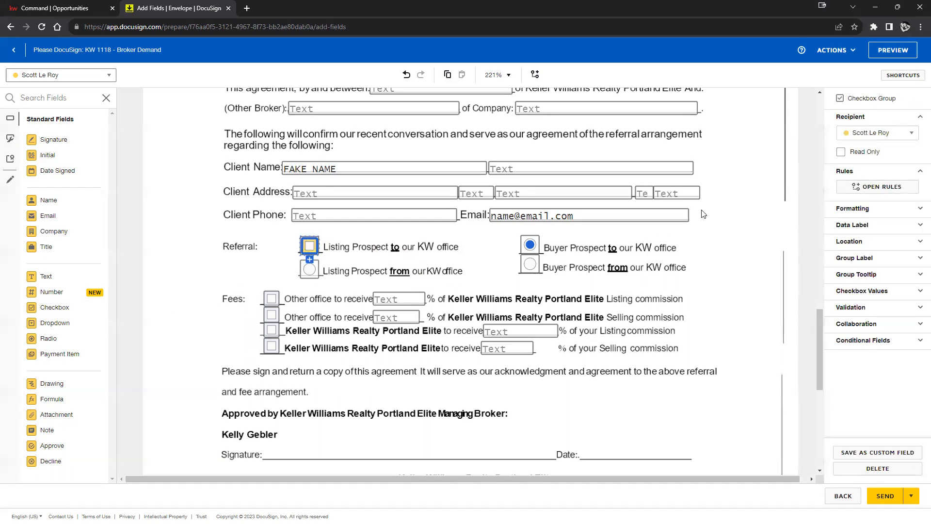
click(863, 133)
click(859, 164)
click(265, 284)
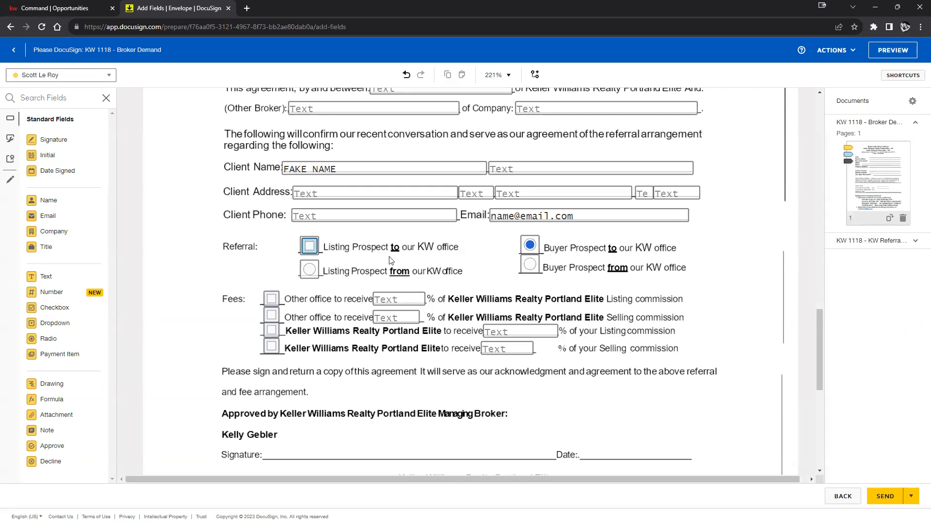
Step: Copy and paste checkboxes over Listing Prospect from, Buyer Prospect to and Buyer Prospect from
right_click(309, 245)
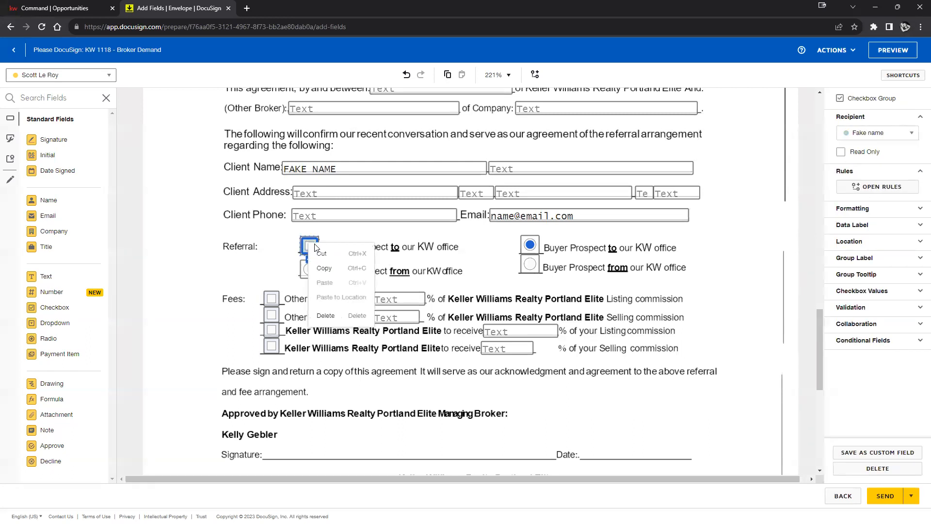
click(333, 267)
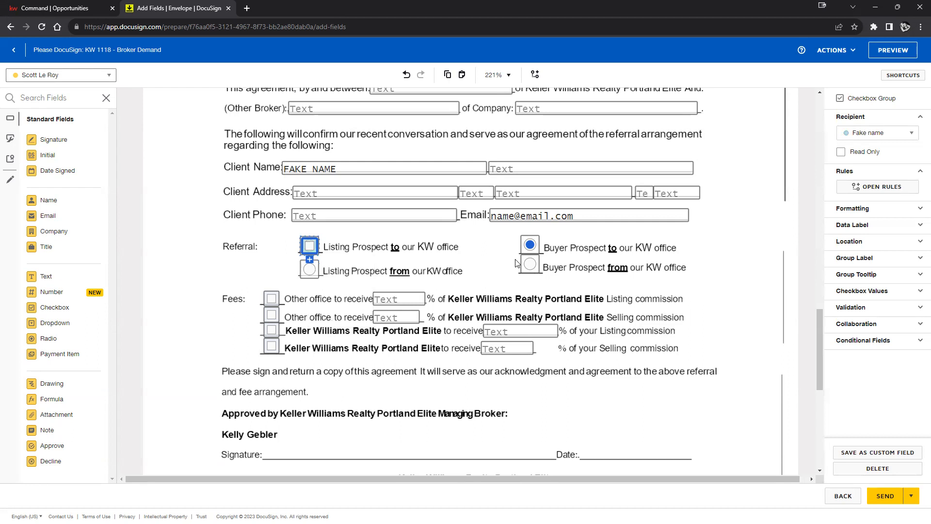
right_click(375, 236)
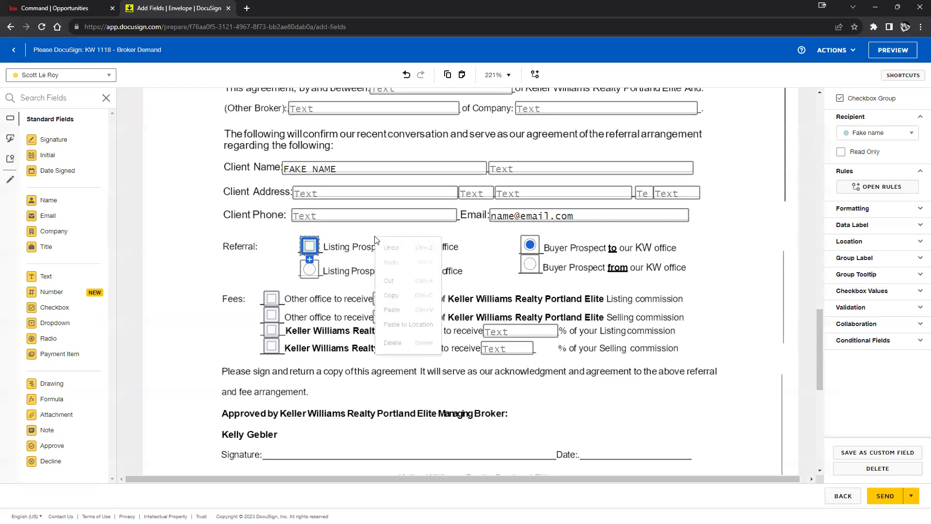
click(407, 310)
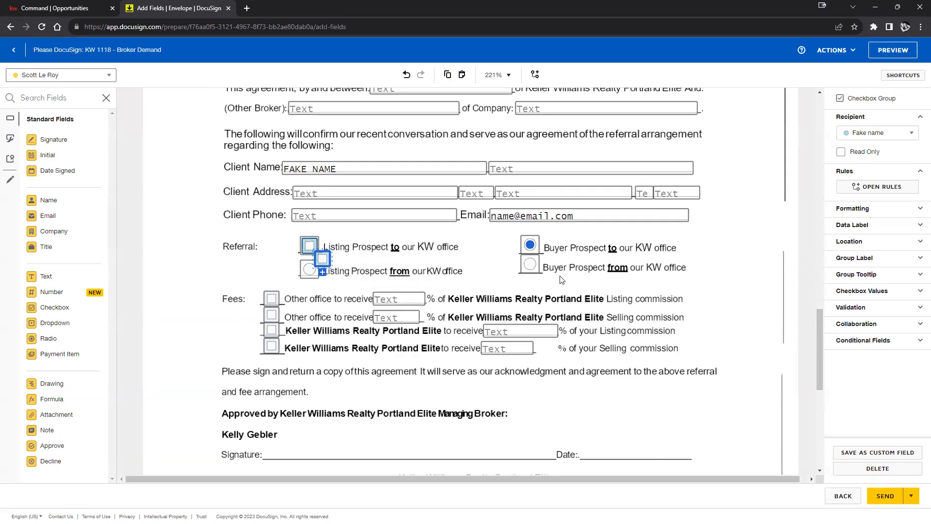
right_click(534, 266)
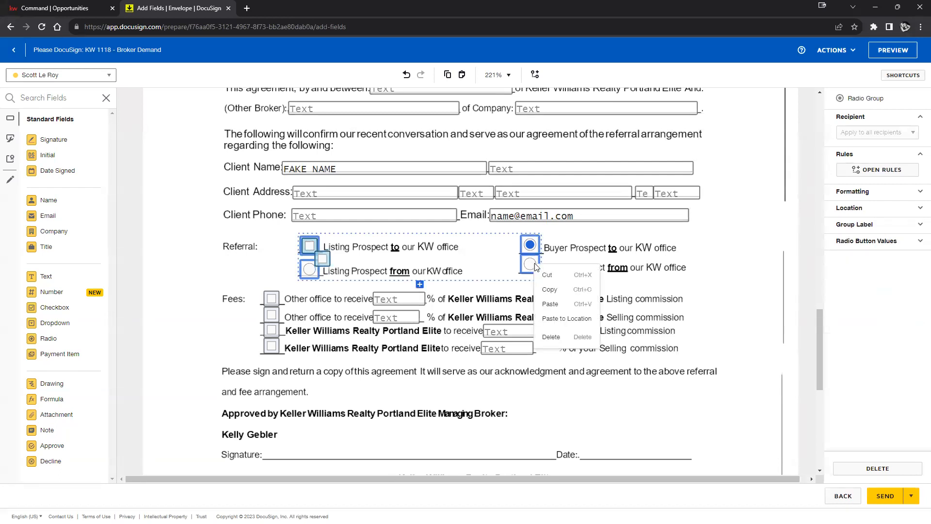
click(549, 318)
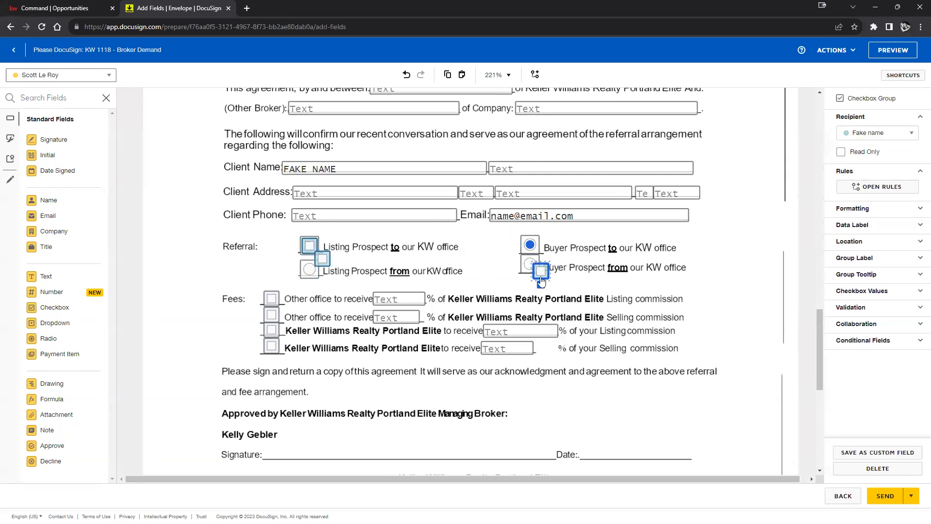
drag(539, 275, 527, 263)
drag(329, 261, 315, 271)
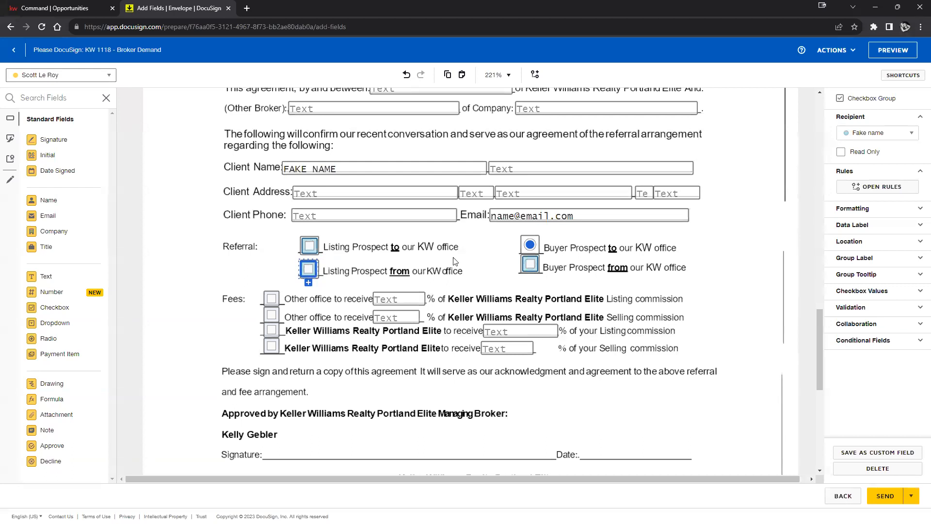
right_click(515, 253)
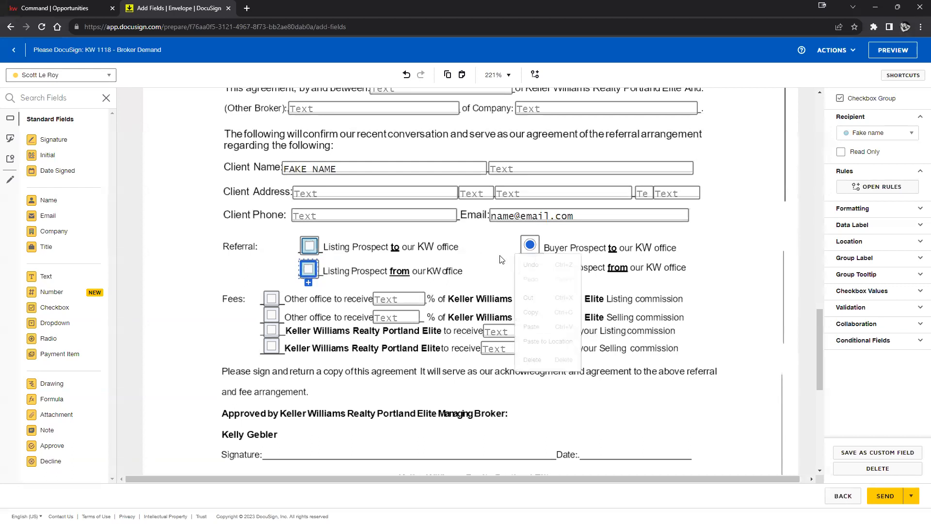
click(534, 342)
drag(517, 259, 526, 242)
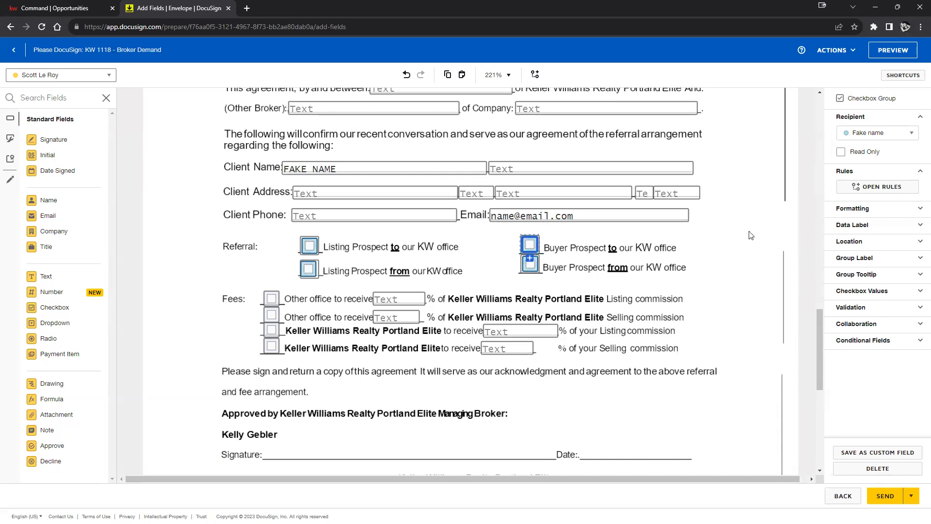
click(730, 259)
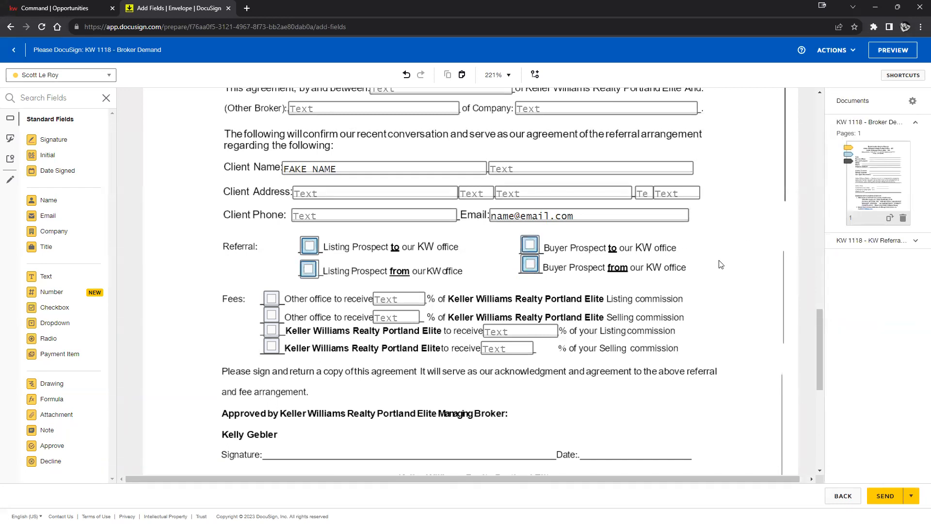
Step: Place Signature and Date Signed fields for the placeholder recipient on the managing broker's line
scroll(697, 218, down, 4)
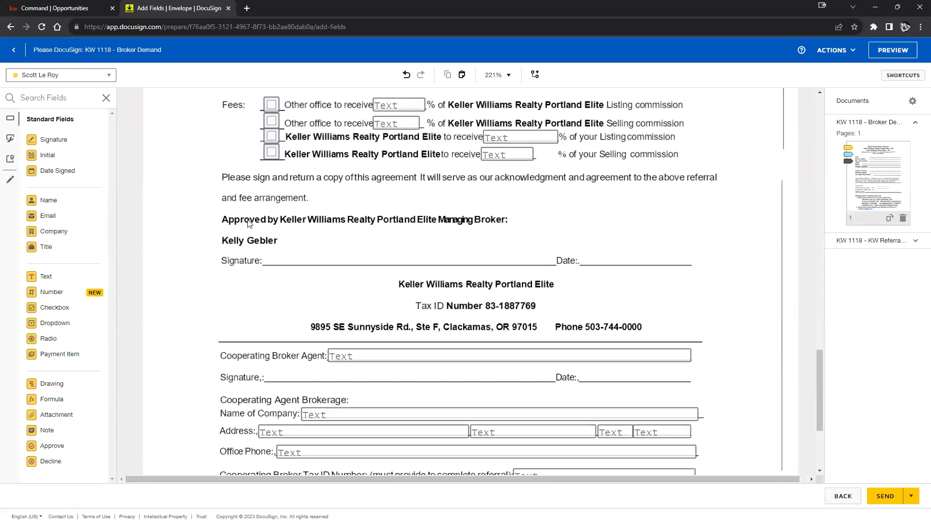
click(60, 75)
click(58, 106)
click(54, 139)
click(270, 238)
click(57, 170)
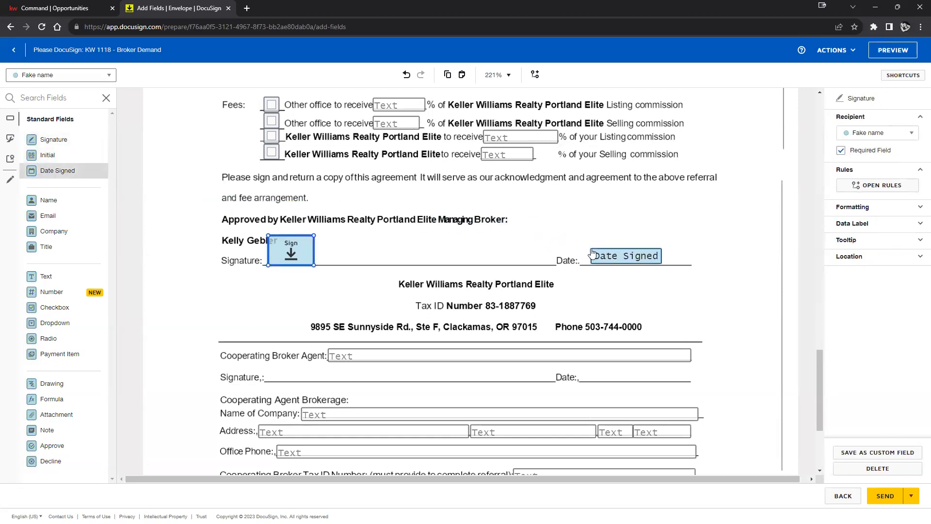
click(607, 257)
click(279, 290)
Step: Copy the managing broker's signature field onto the Cooperating Broker/Agent signature line
scroll(310, 297, down, 4)
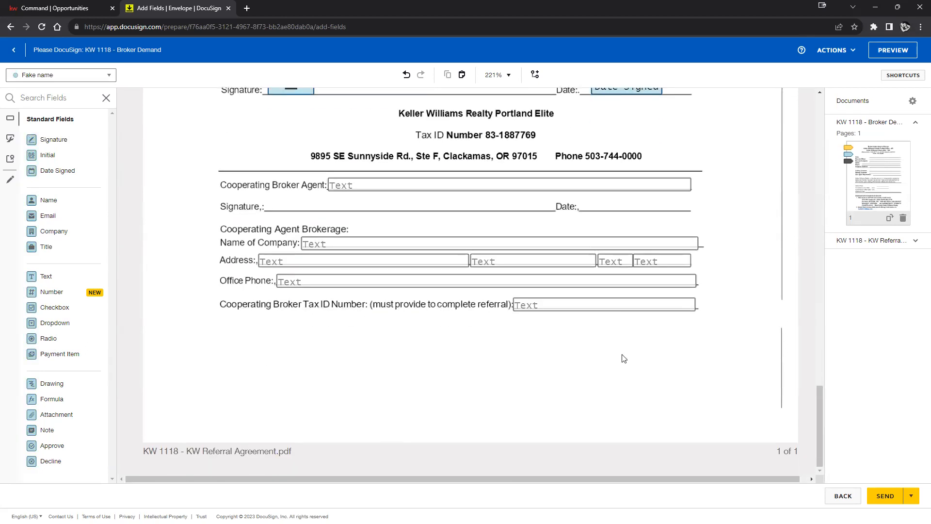
scroll(271, 208, up, 2)
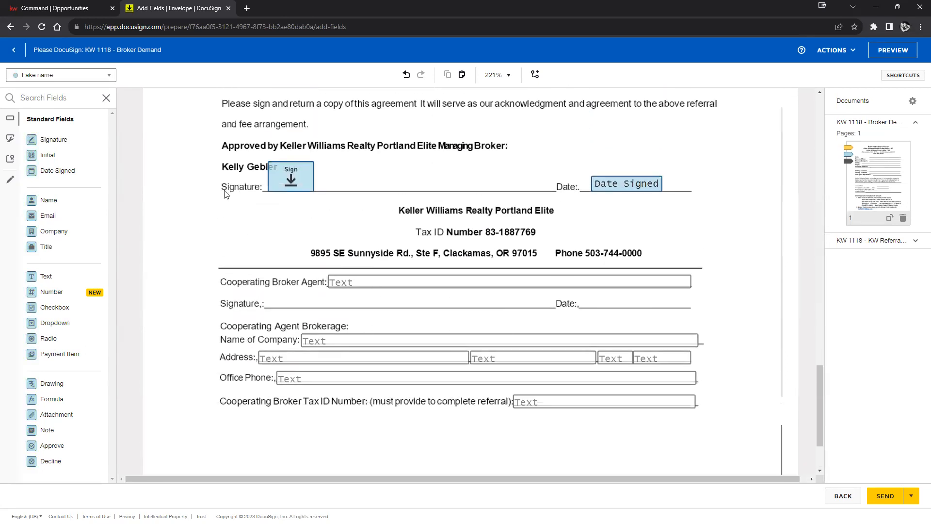
right_click(284, 172)
click(311, 197)
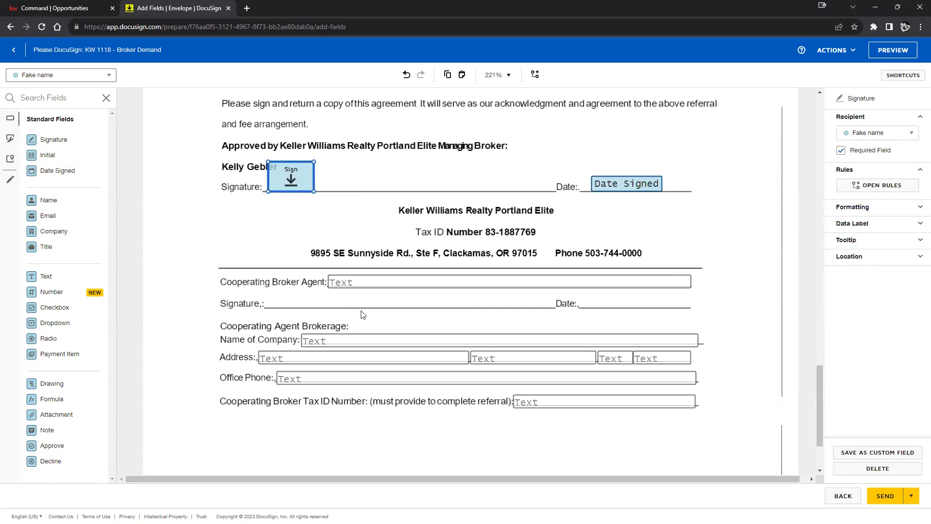
right_click(365, 306)
click(398, 390)
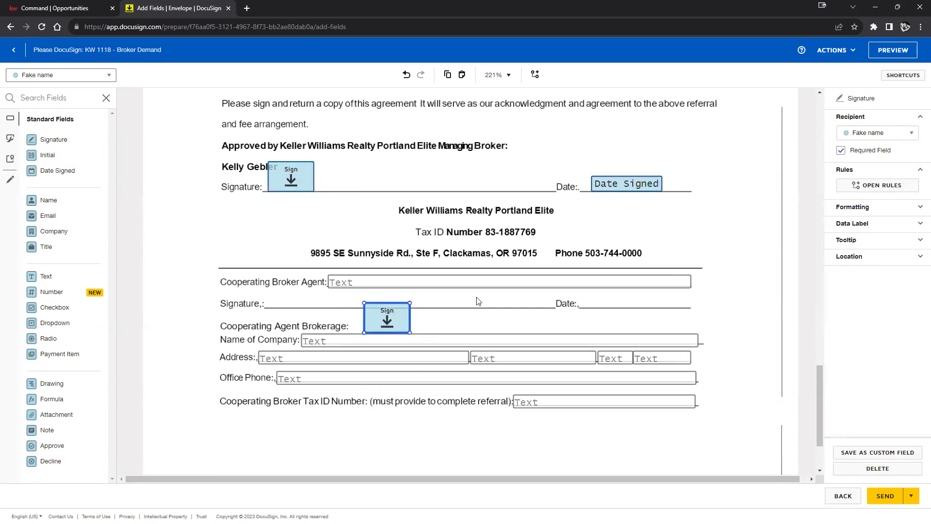
drag(365, 331, 266, 307)
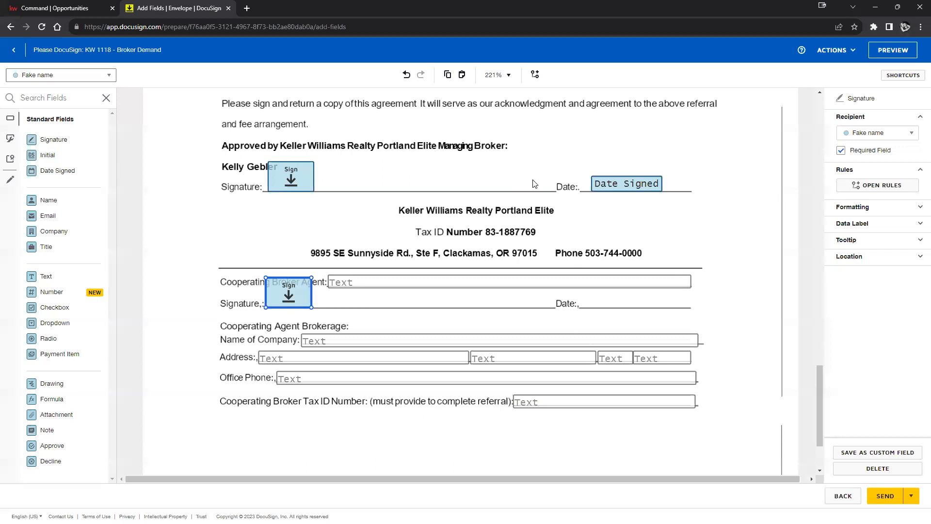
Step: Copy the Date Signed field onto the Cooperating Broker/Agent Date line
right_click(616, 187)
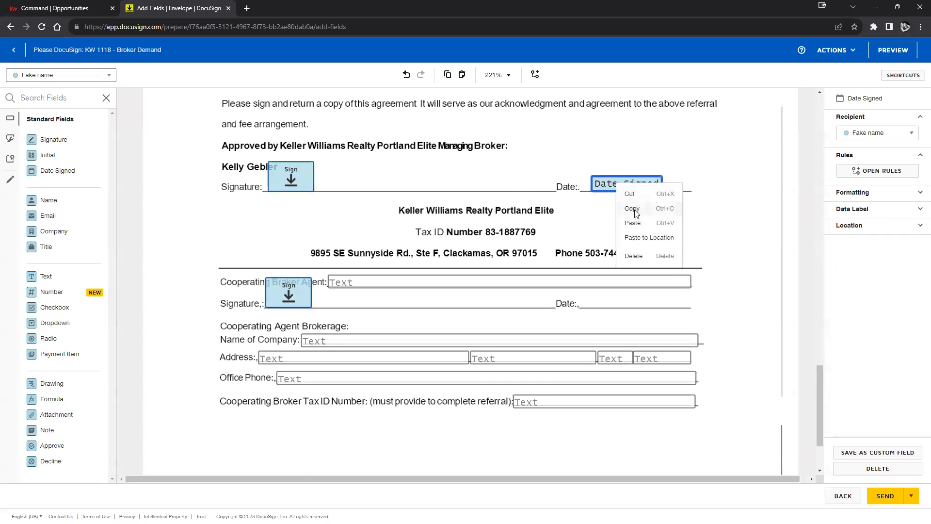
click(634, 208)
right_click(601, 300)
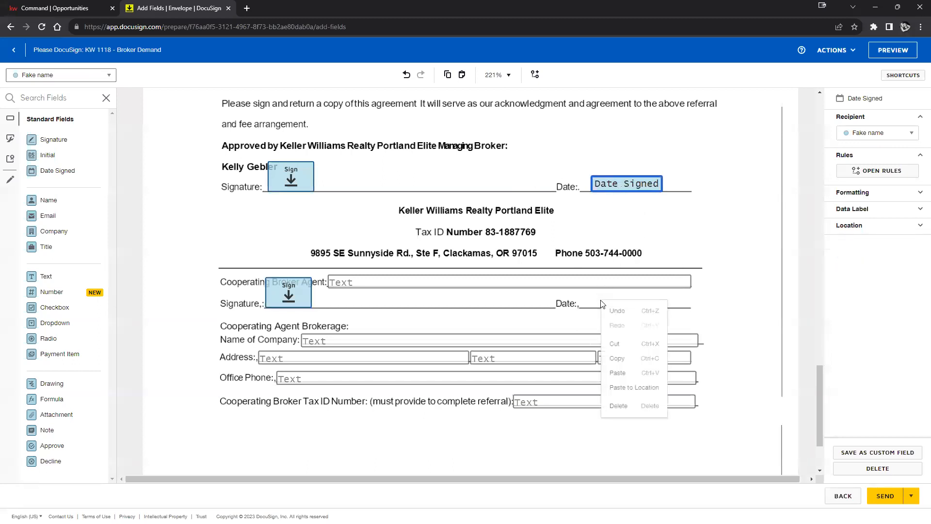
click(635, 385)
drag(634, 312, 616, 304)
Step: Assign the cooperating broker's signature and date fields to the other recipient
click(870, 135)
click(873, 150)
click(296, 303)
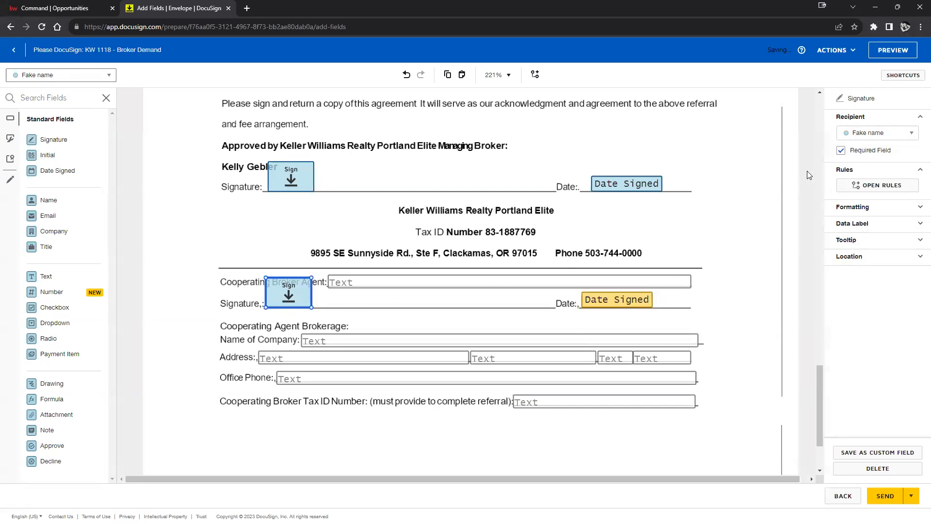
click(866, 135)
click(867, 151)
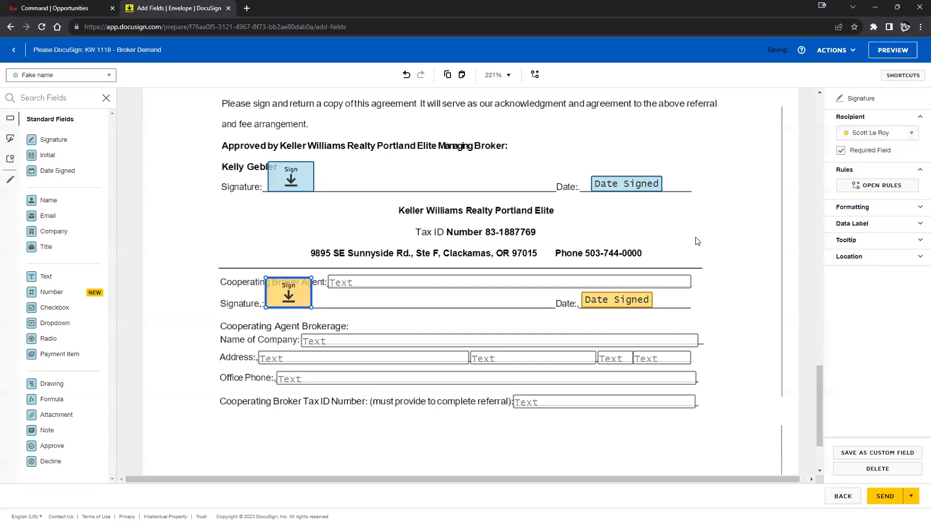
click(745, 303)
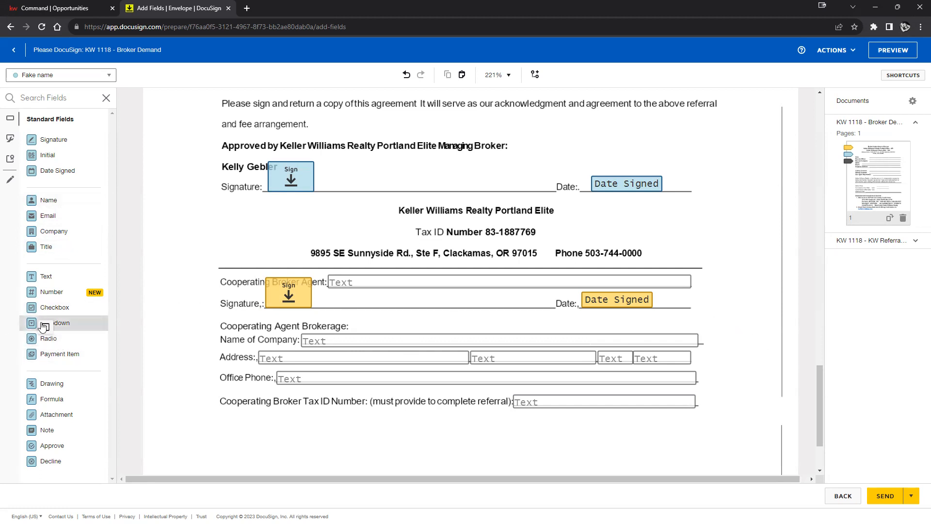
Step: Add a dropdown field beside the broker's Date line with choices 1, 2 and 3
drag(58, 322, 710, 198)
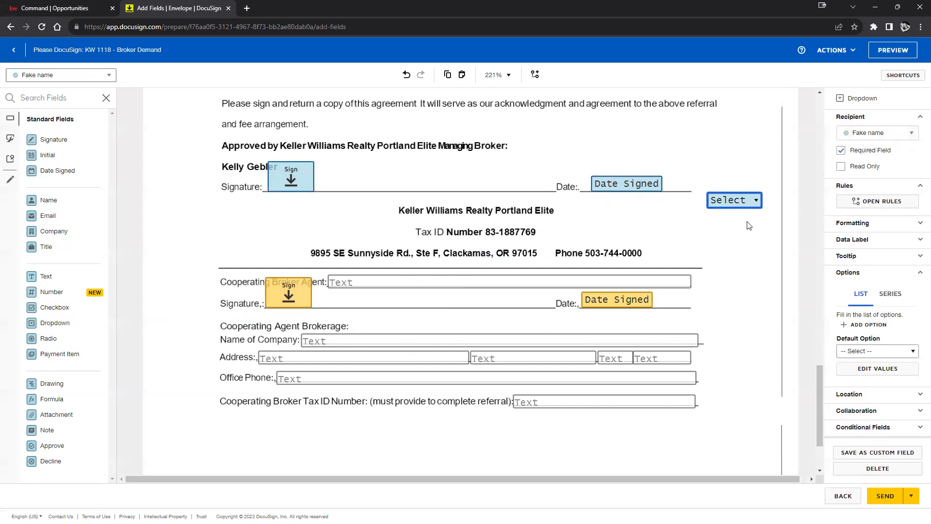
click(866, 325)
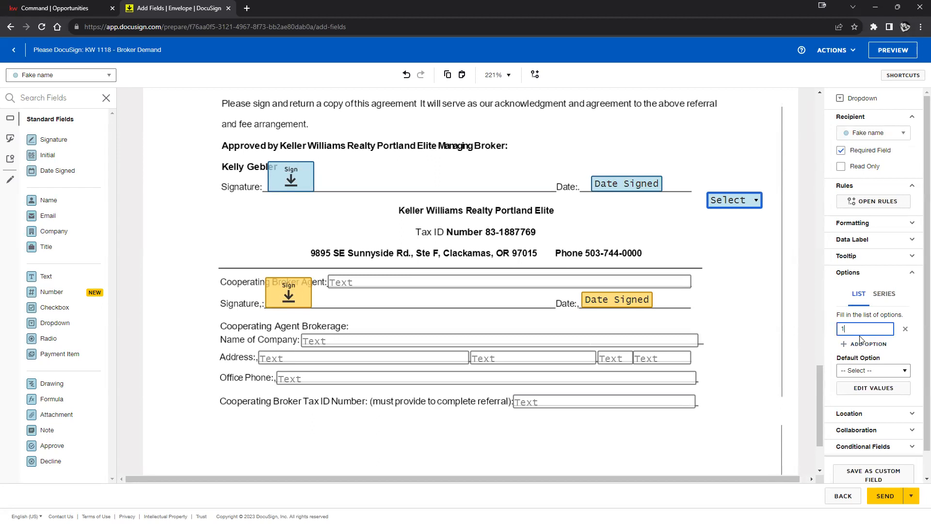
click(860, 340)
click(858, 343)
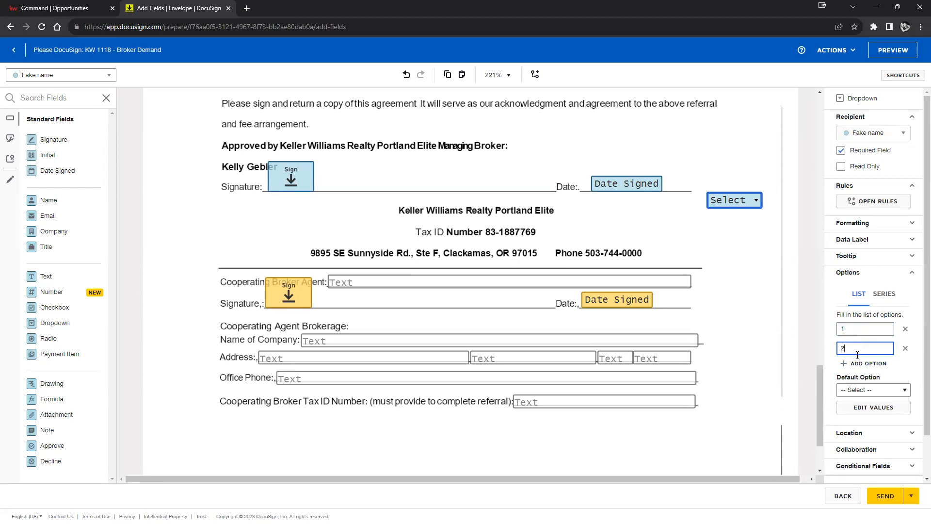
click(855, 363)
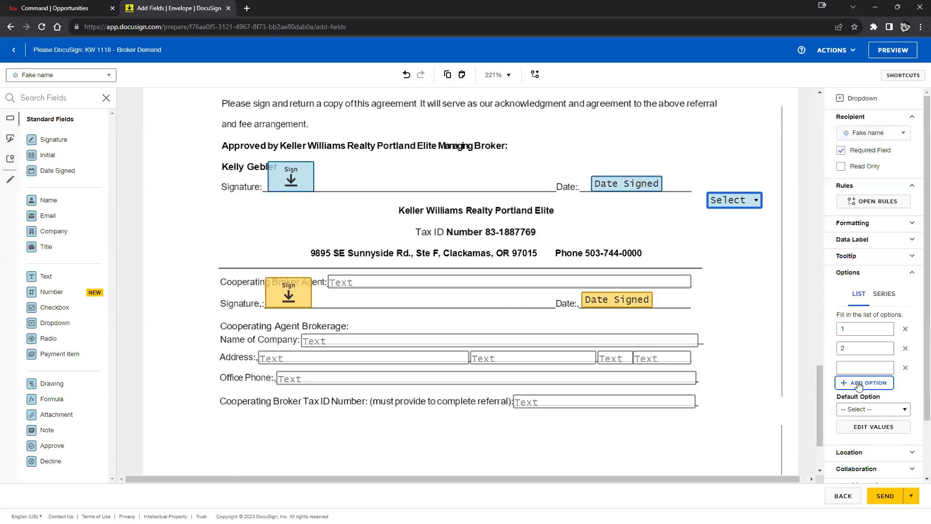
click(756, 282)
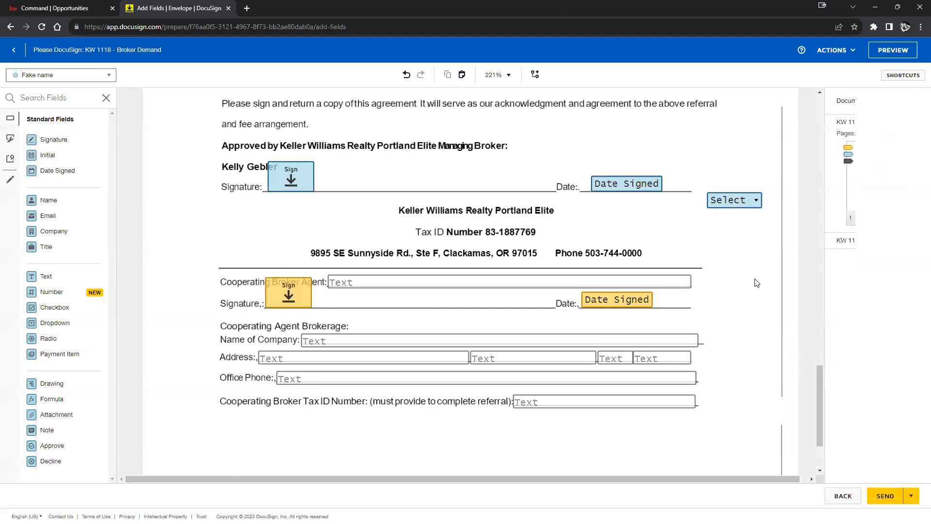
Step: Preview the dropdown's choices and finish filling in the third choice
click(740, 206)
click(749, 214)
click(727, 238)
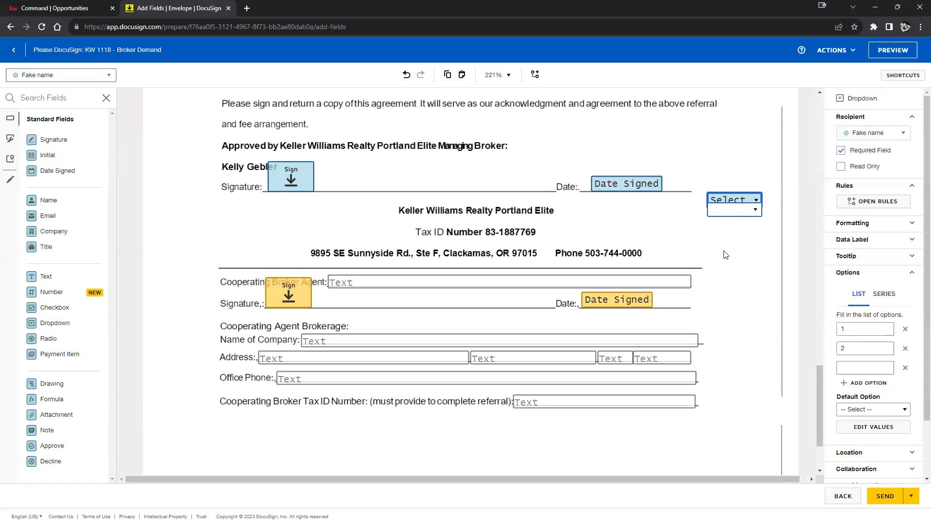
click(853, 368)
click(741, 280)
click(745, 203)
click(744, 209)
Step: Make 1 the dropdown's default option
click(875, 410)
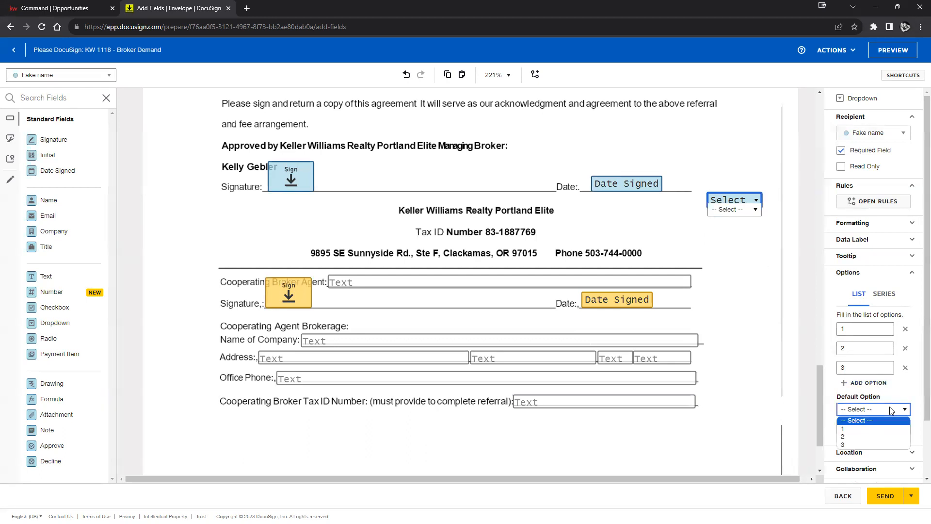
click(873, 428)
click(762, 322)
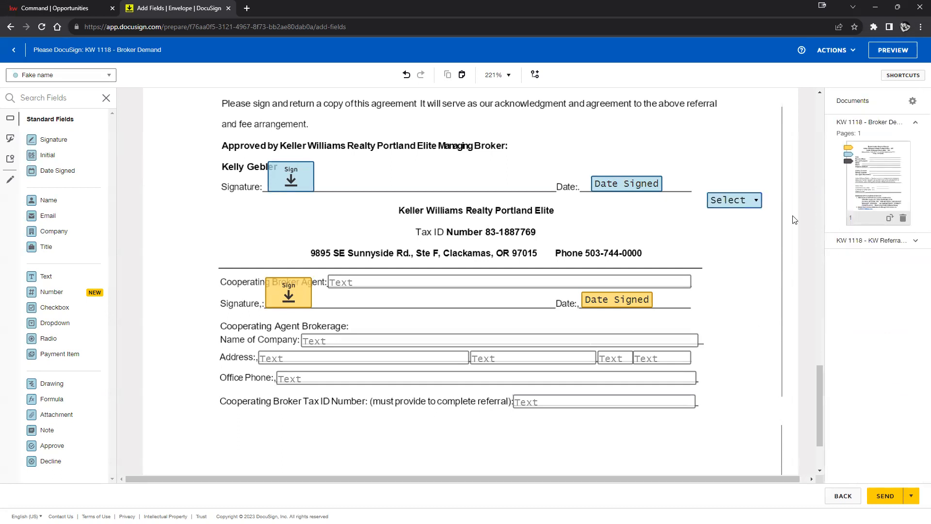
click(735, 200)
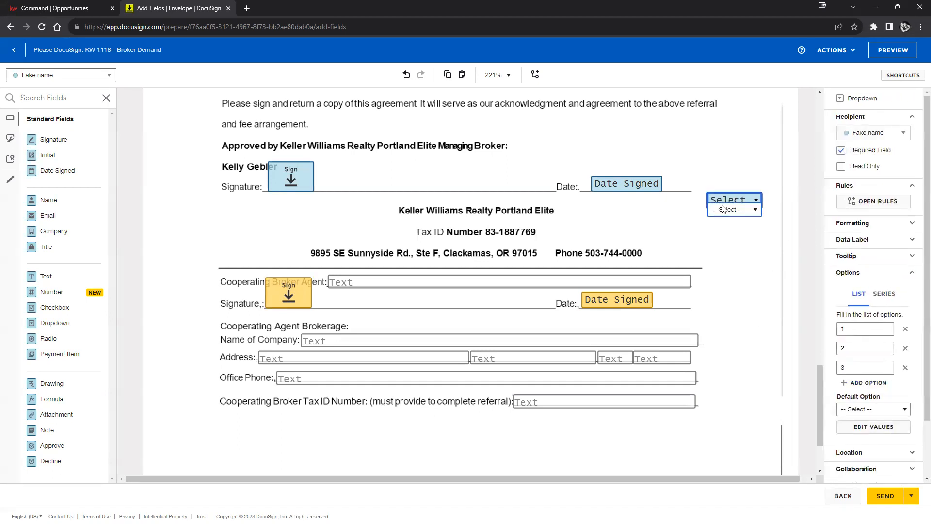
click(868, 409)
click(846, 425)
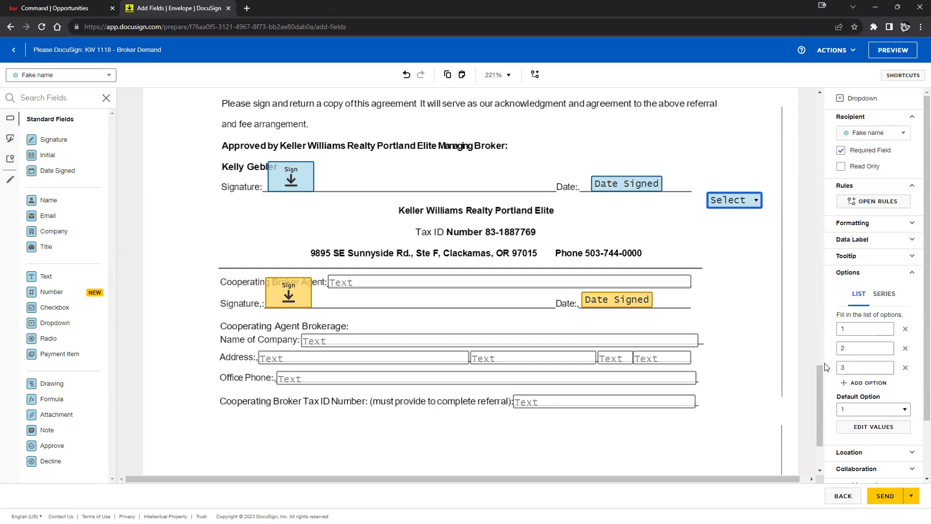
click(750, 248)
Step: Preview the dropdown's choices to confirm the options 1, 2 and 3
click(751, 209)
click(733, 212)
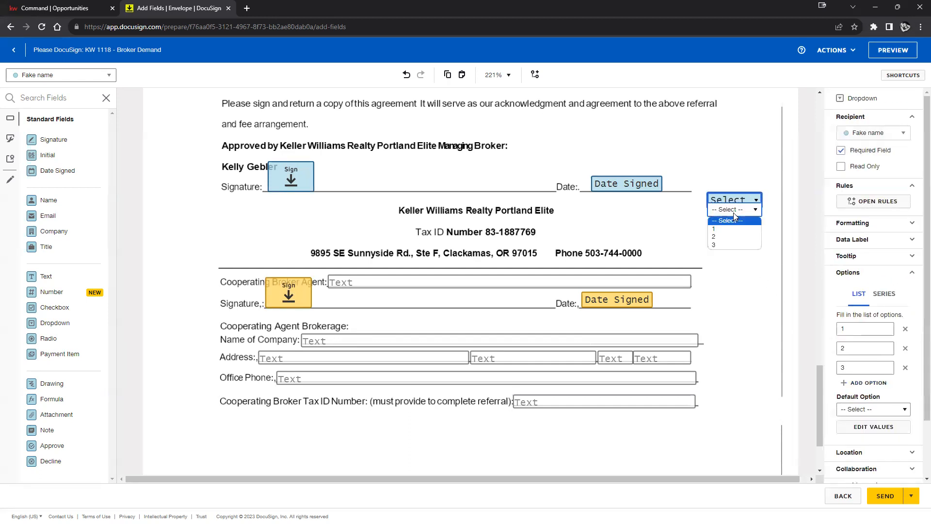
click(776, 333)
click(767, 335)
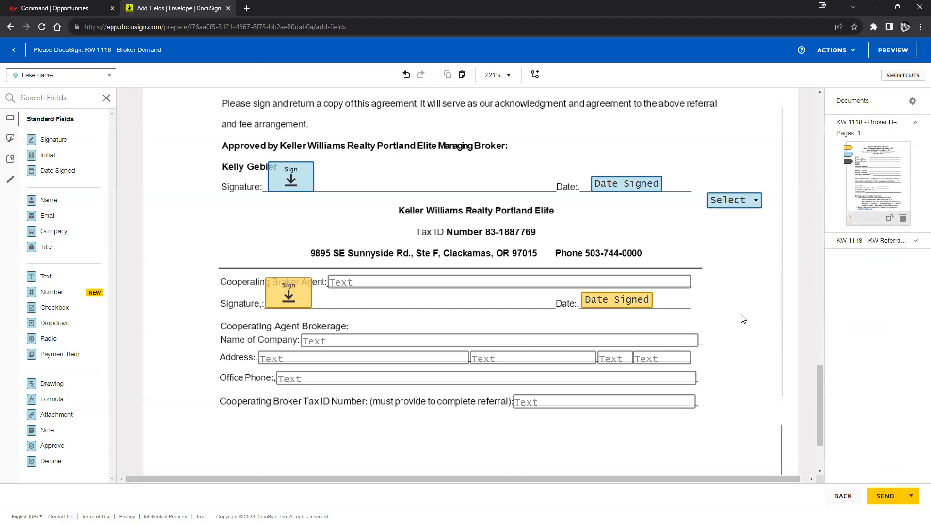
Step: Add Initial fields beside the managing and cooperating broker signature lines, assigned to the first signer
scroll(645, 242, down, 2)
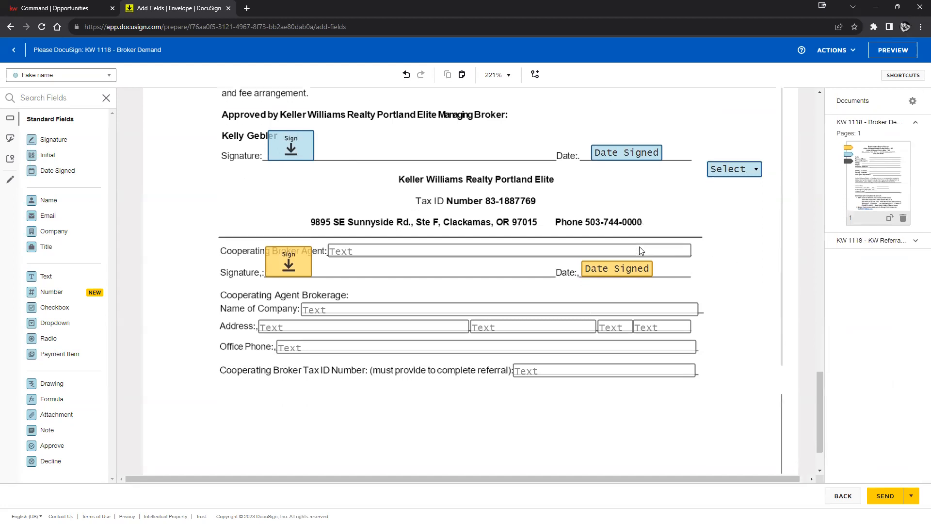
scroll(639, 249, up, 5)
scroll(643, 262, up, 1)
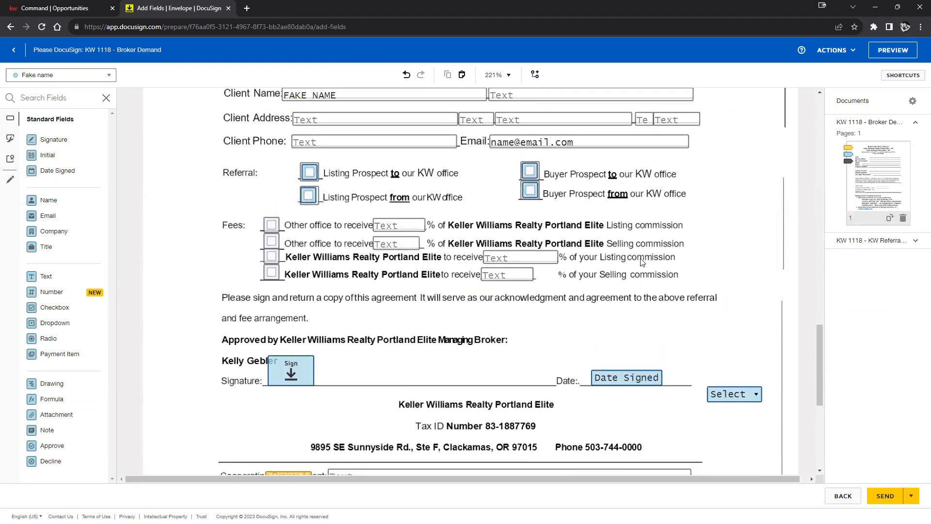
scroll(642, 262, up, 3)
scroll(641, 252, down, 4)
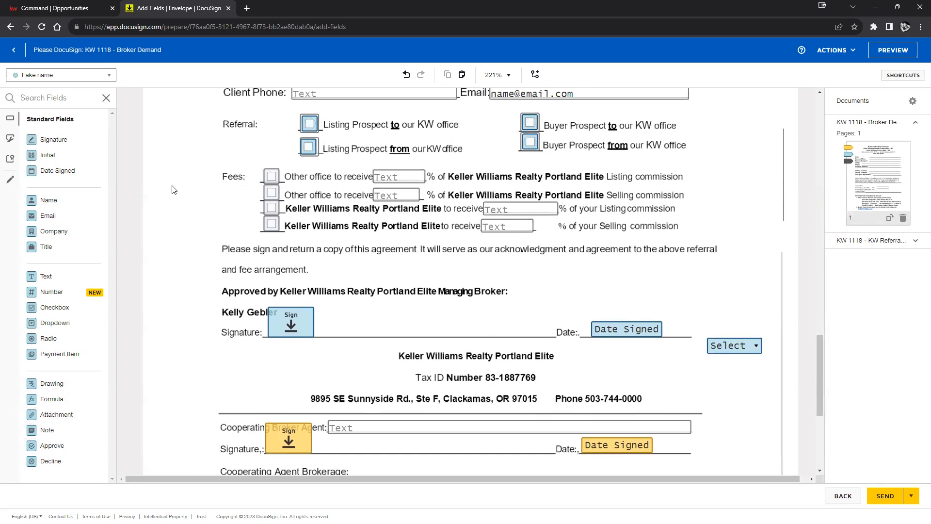
drag(47, 155, 398, 305)
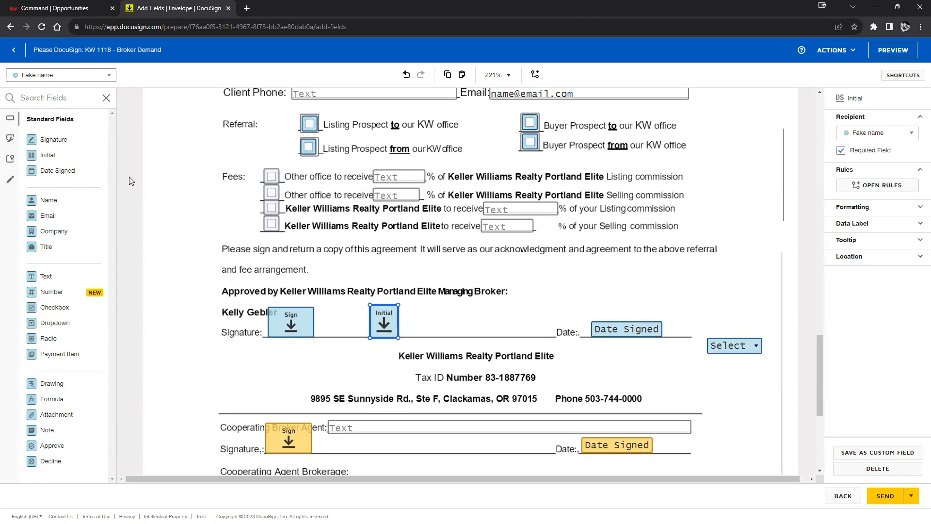
drag(65, 160, 331, 425)
click(870, 133)
click(878, 150)
click(716, 243)
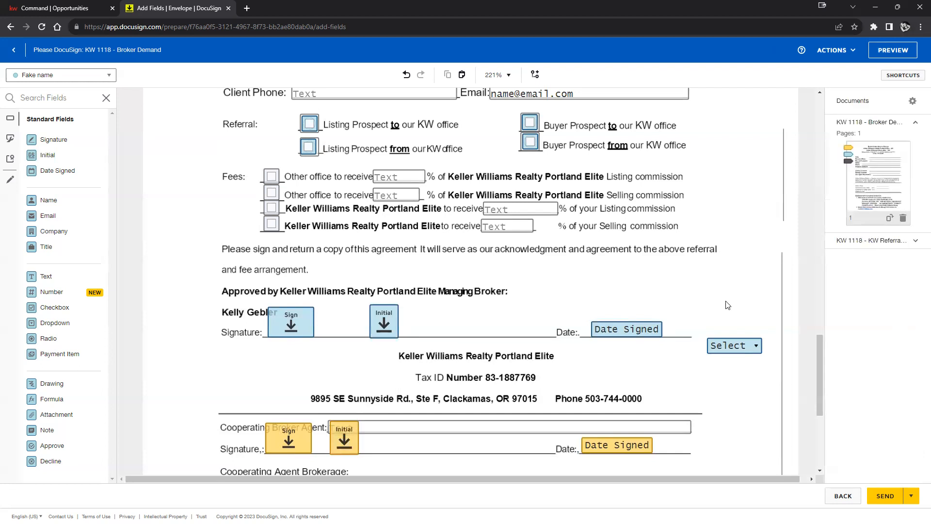
Step: Send the KW 1118 - Broker Demand envelope
scroll(722, 296, up, 7)
scroll(723, 297, up, 5)
scroll(722, 297, down, 15)
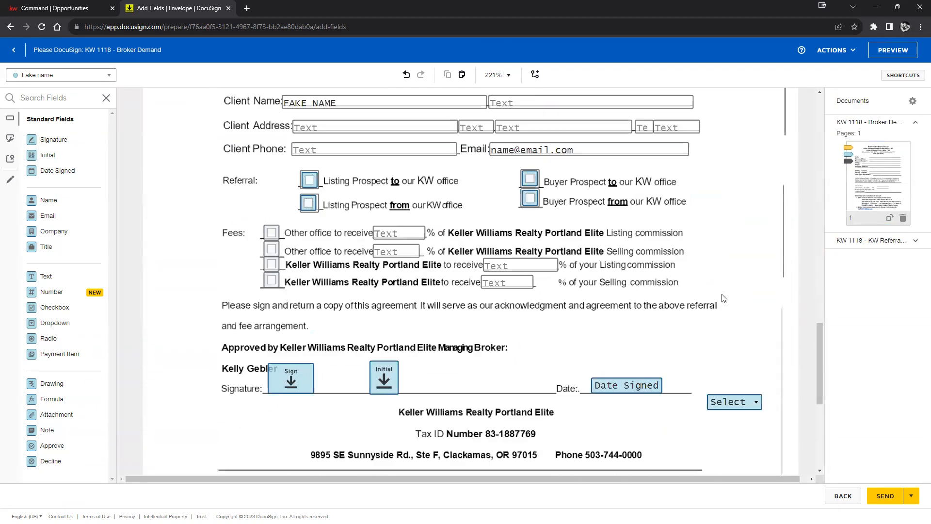
click(880, 493)
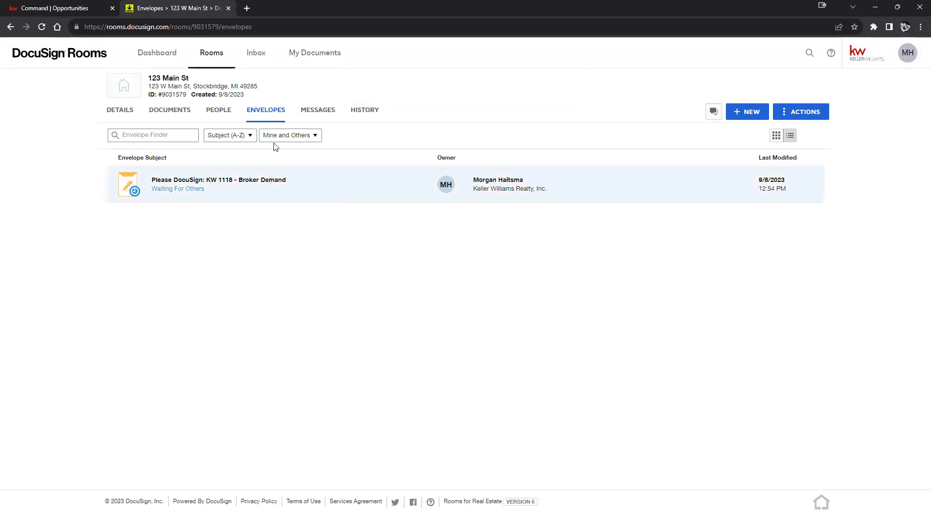
Step: Check the Command opportunity's Documents, then return to the 123 Main St room's envelope list
drag(150, 77, 190, 78)
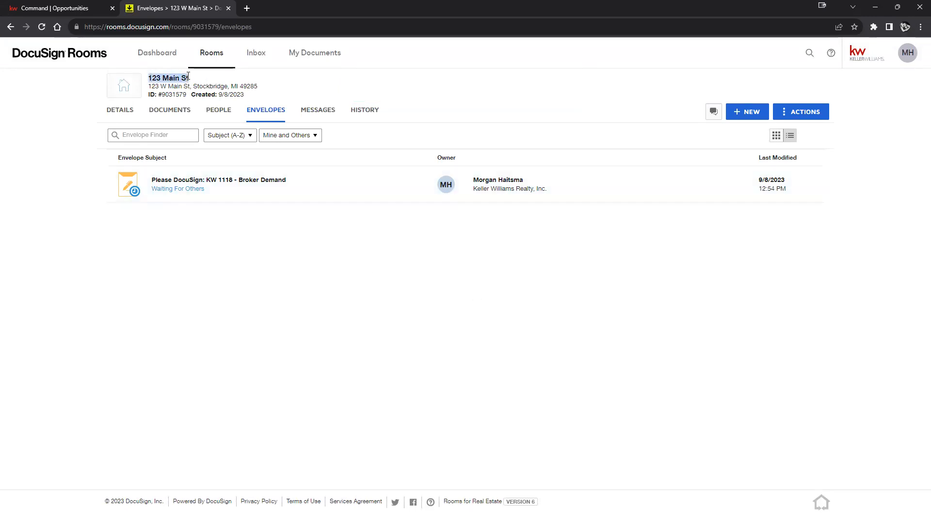
click(93, 13)
scroll(394, 202, up, 4)
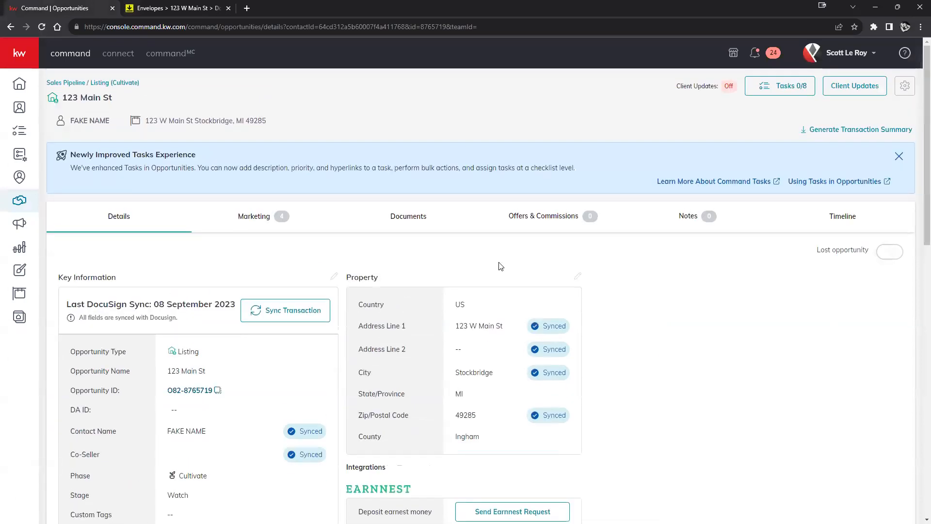
click(402, 223)
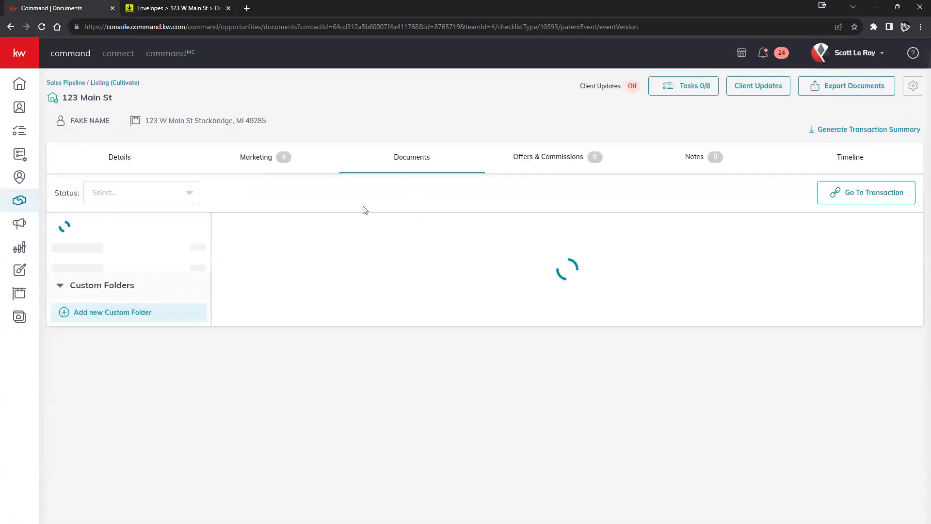
click(138, 11)
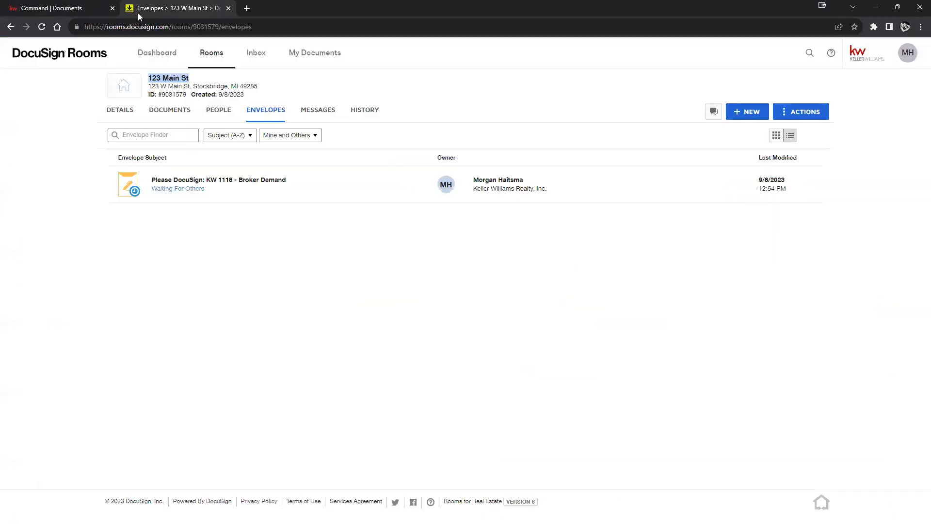
Step: Go from the room's Documents to Envelopes and open the Please DocuSign: KW 1118 - Broker Demand envelope
click(170, 112)
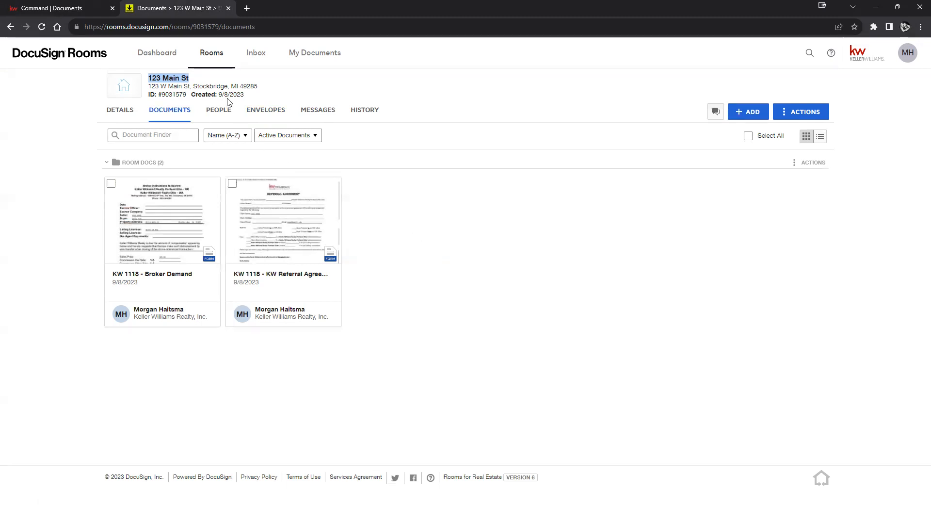
click(266, 110)
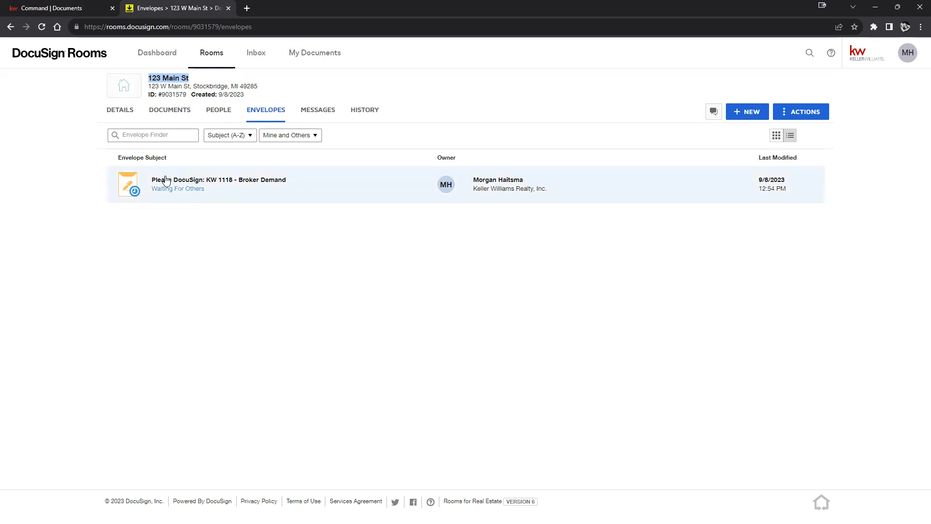
click(174, 188)
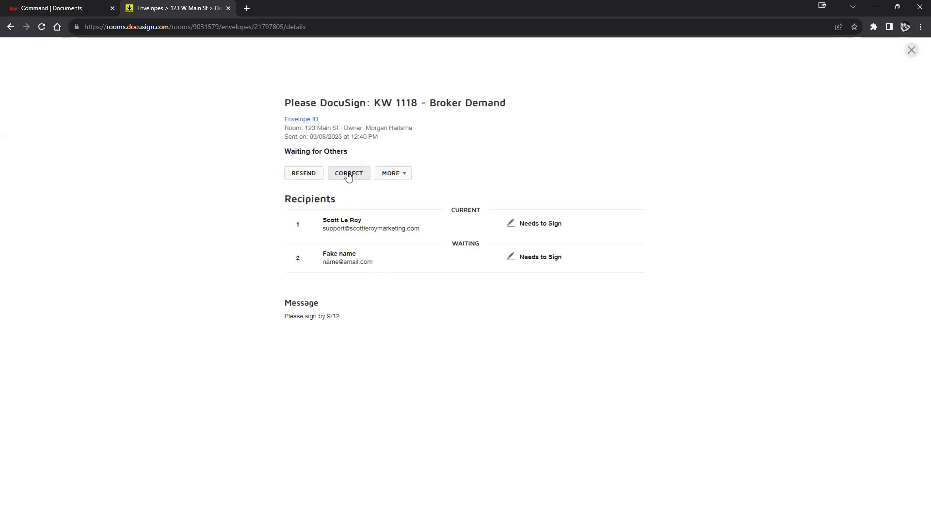
Step: Check the MORE actions, then choose CORRECT on the Broker Demand envelope
click(393, 174)
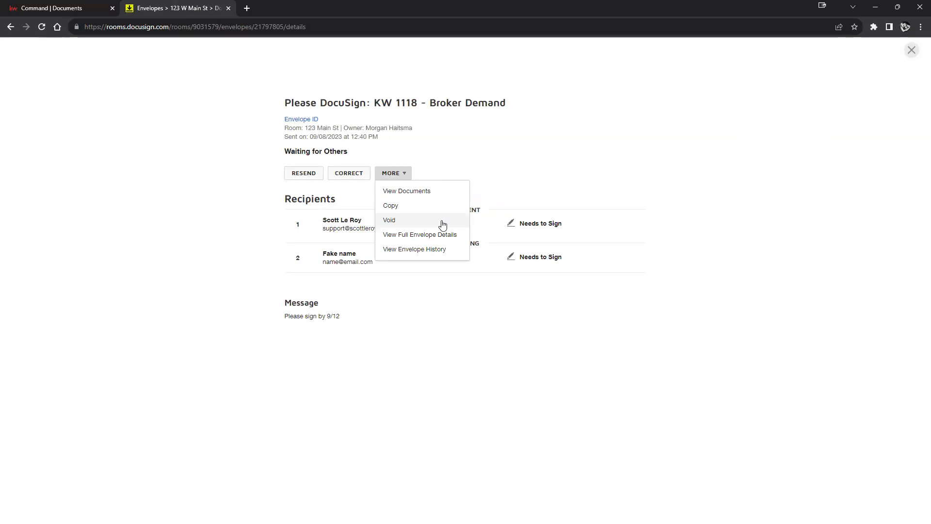
click(502, 170)
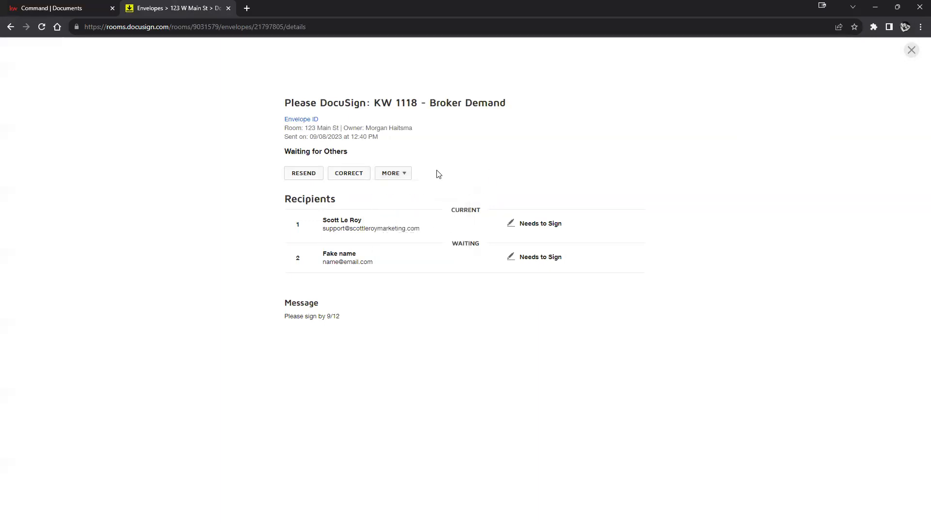
click(351, 175)
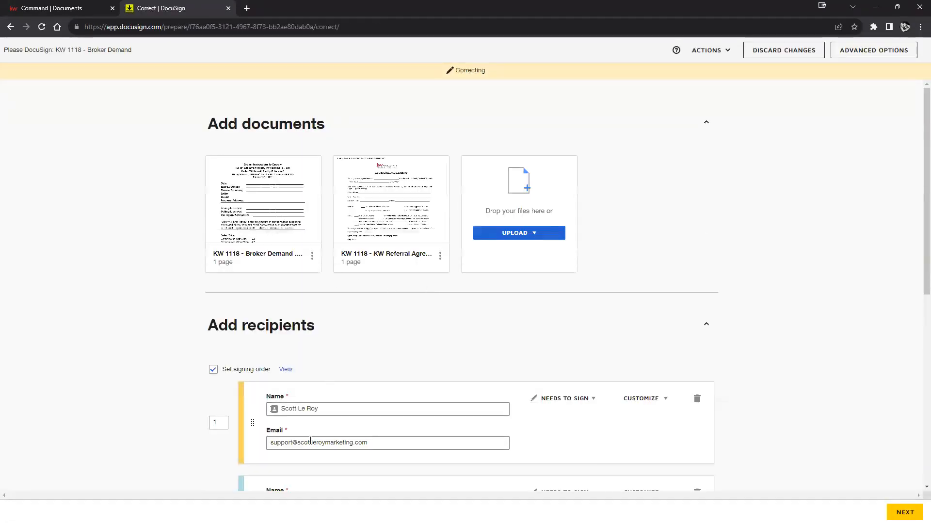
Step: Replace the first recipient's email address with the corrected address
click(310, 440)
key(ctrl+a)
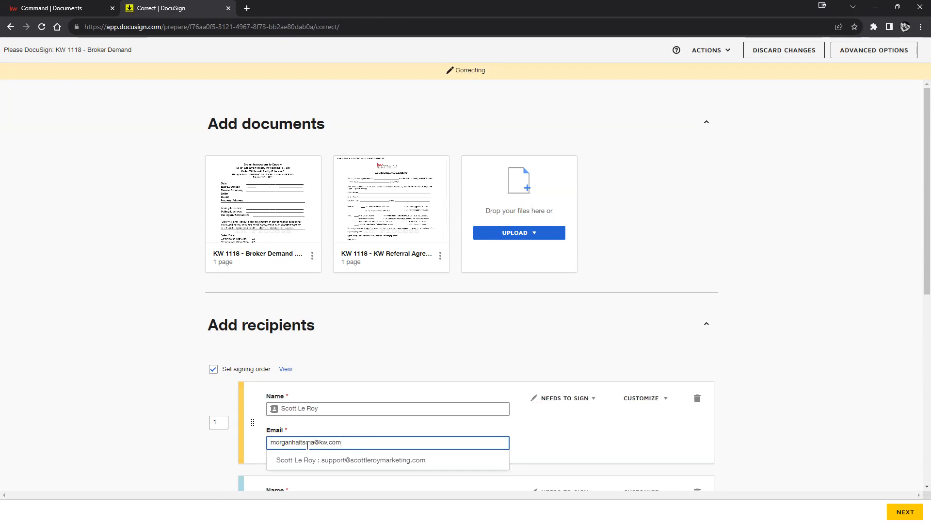
click(780, 407)
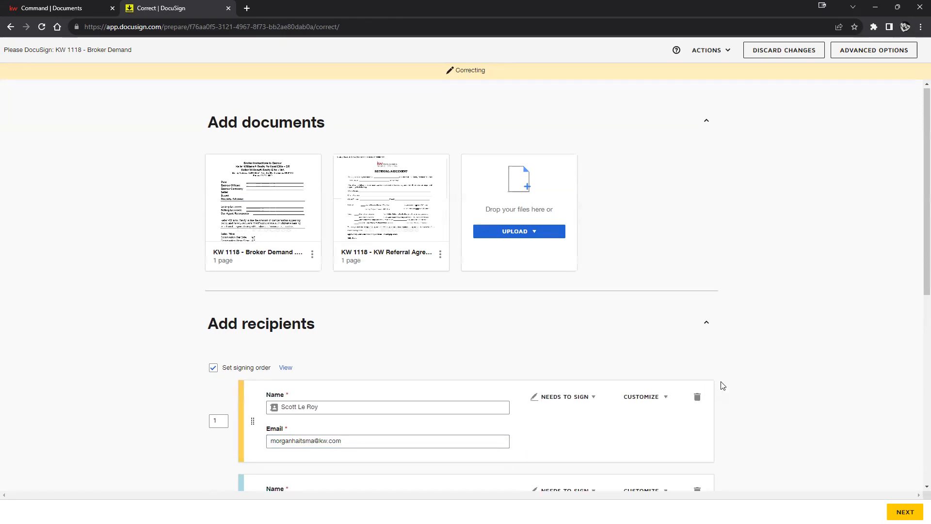
Step: Continue past Add Fields and submit the envelope corrections
scroll(718, 374, down, 5)
scroll(679, 291, down, 3)
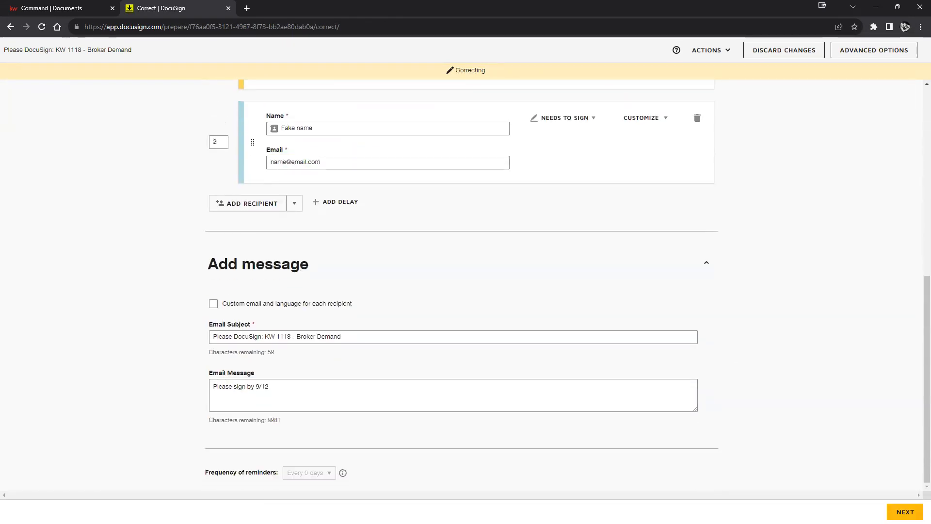
click(905, 512)
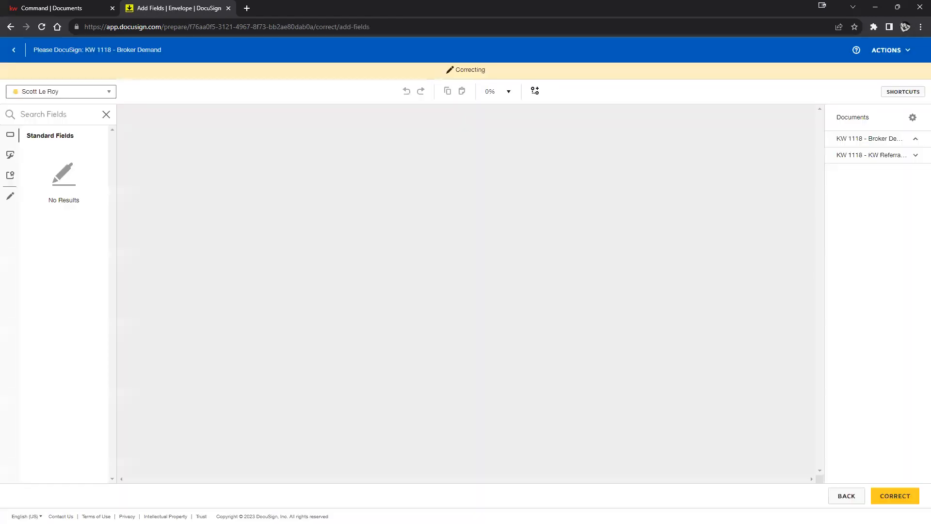
click(892, 495)
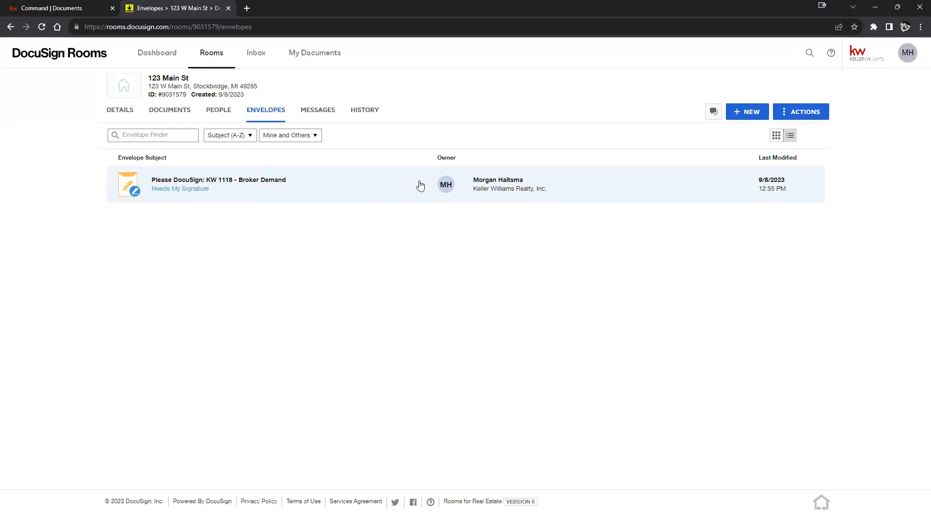
Step: Open the Broker Demand envelope, review its CURRENT and WAITING recipients, then return to the Dashboard
click(242, 183)
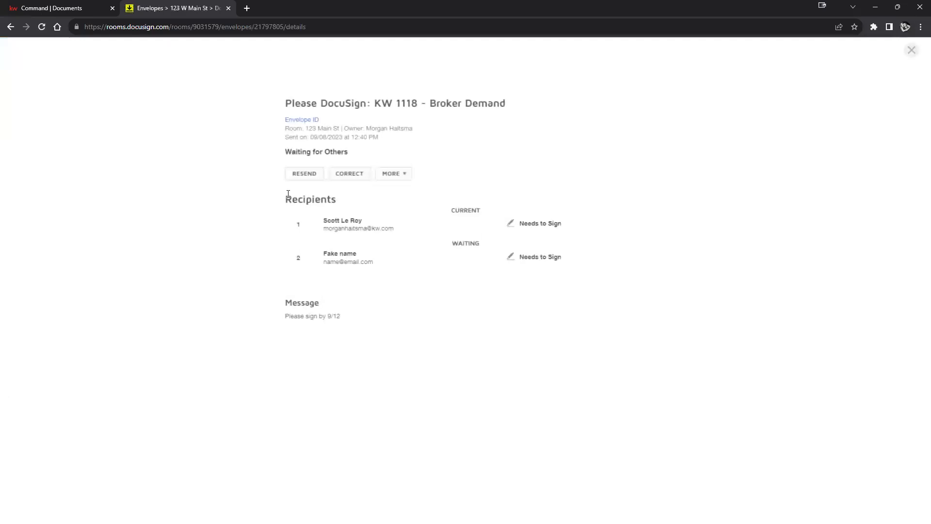
drag(452, 207, 478, 208)
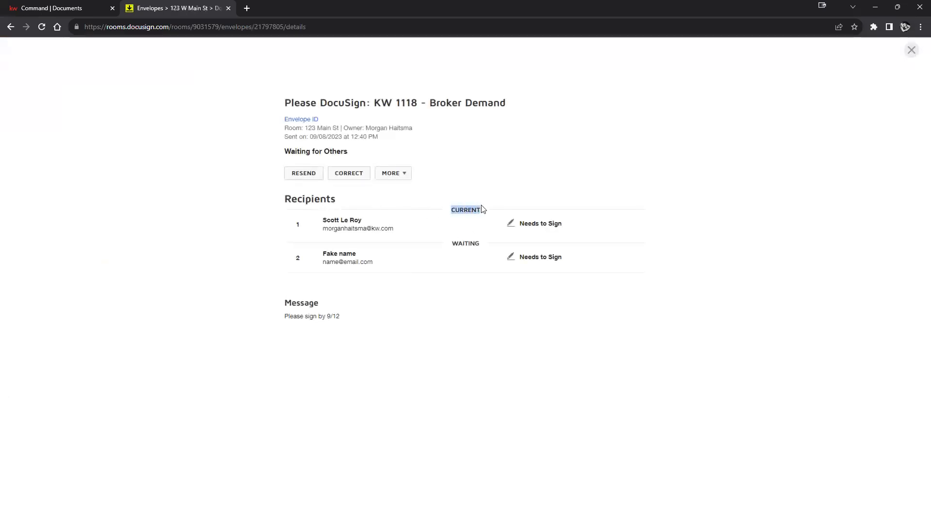
drag(456, 242, 486, 245)
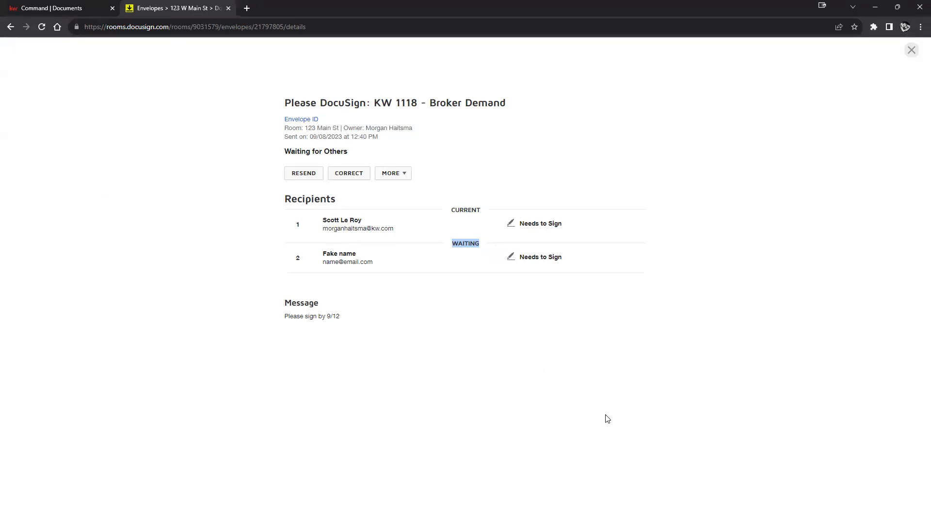
click(912, 50)
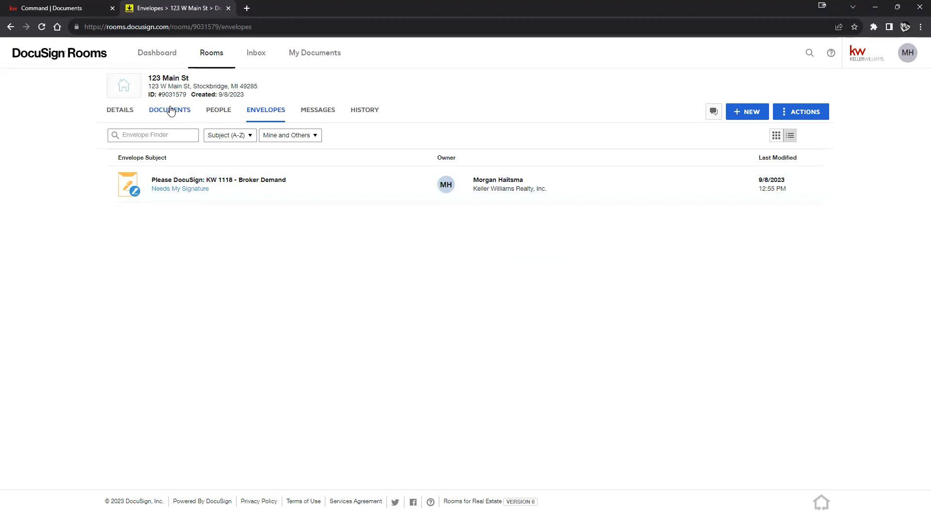
click(179, 53)
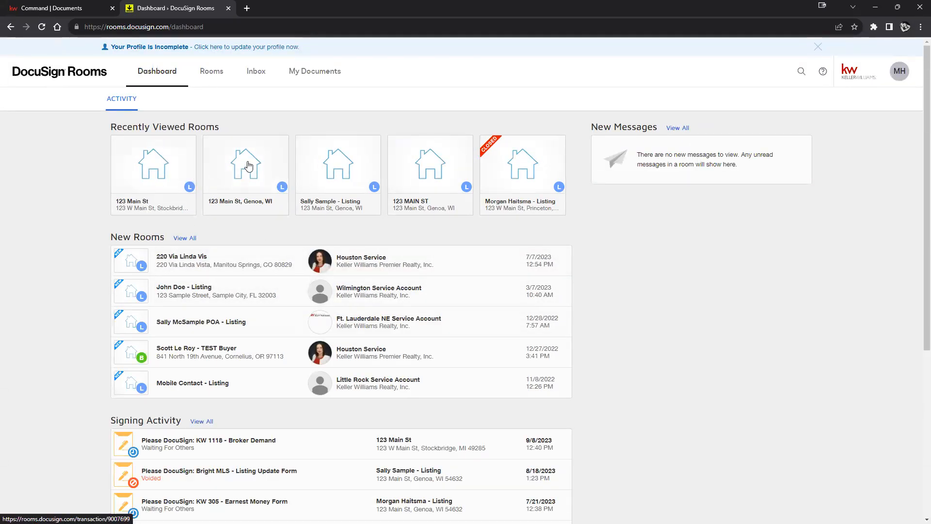
Step: Open the listing room and start Actions > Close Room, browsing the closing reasons
click(319, 167)
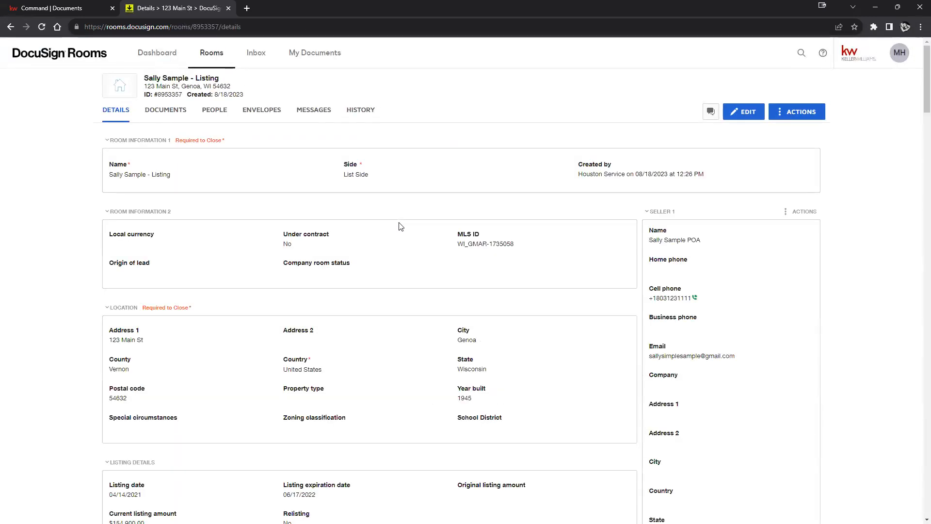
click(785, 111)
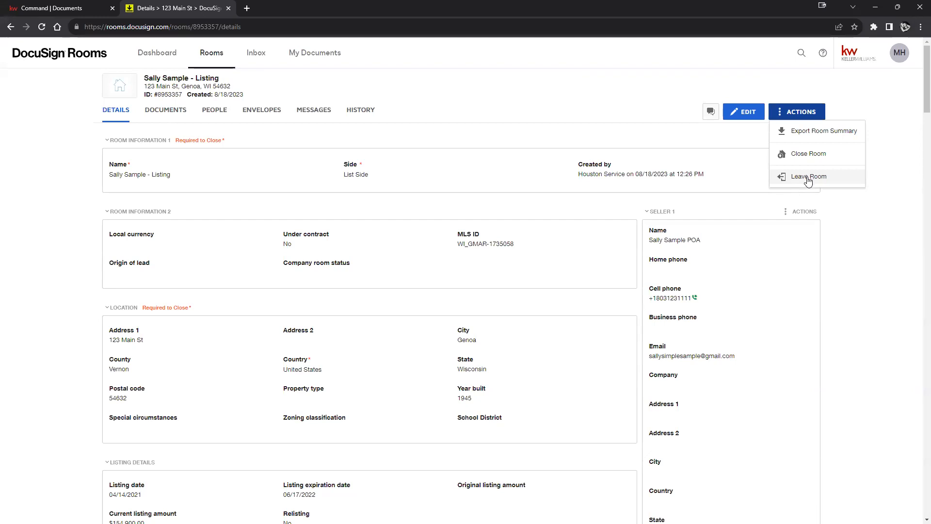
click(809, 154)
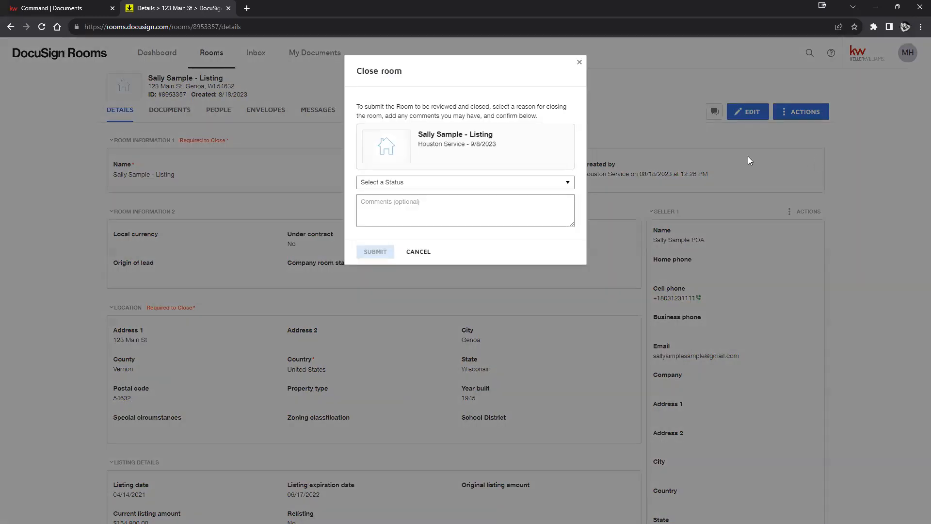
click(478, 184)
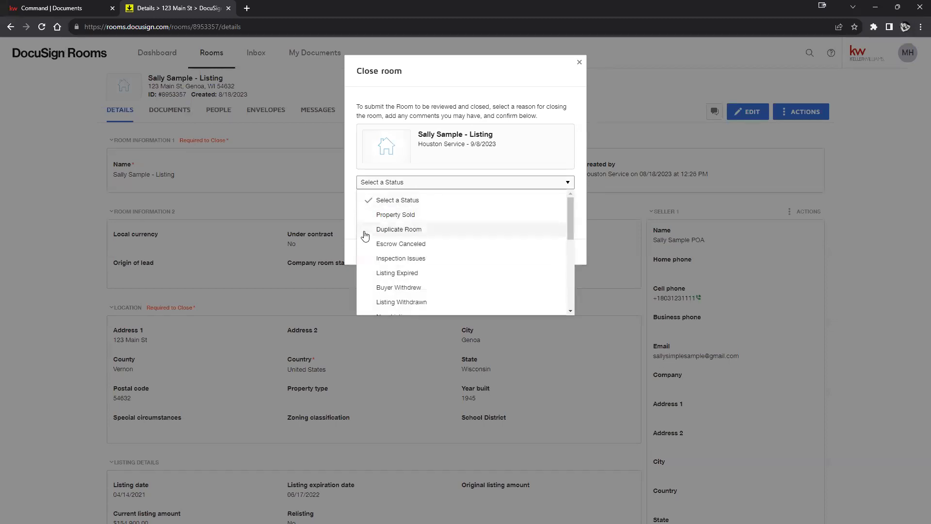
scroll(412, 252, down, 3)
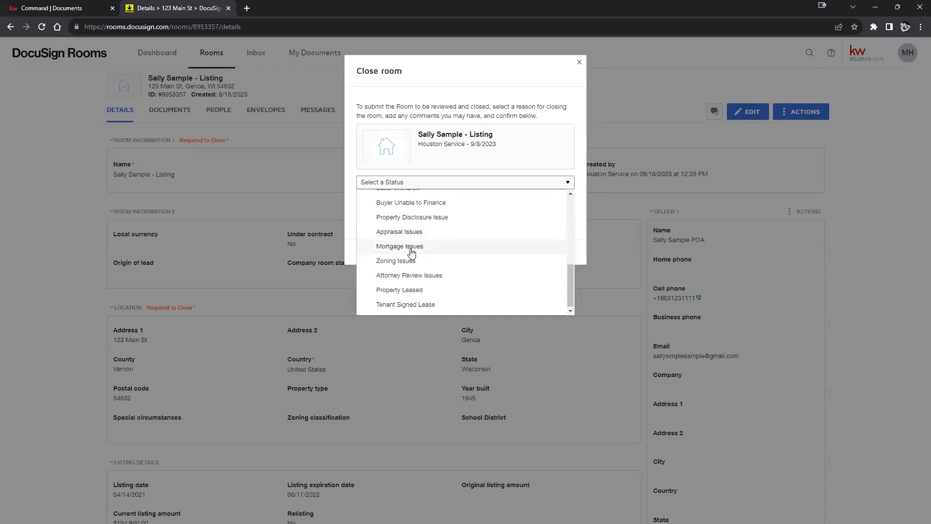
click(353, 228)
Step: Enter comment 'test room', choose Listing Expired, submit for review, and go to Rooms
click(411, 208)
text(t)
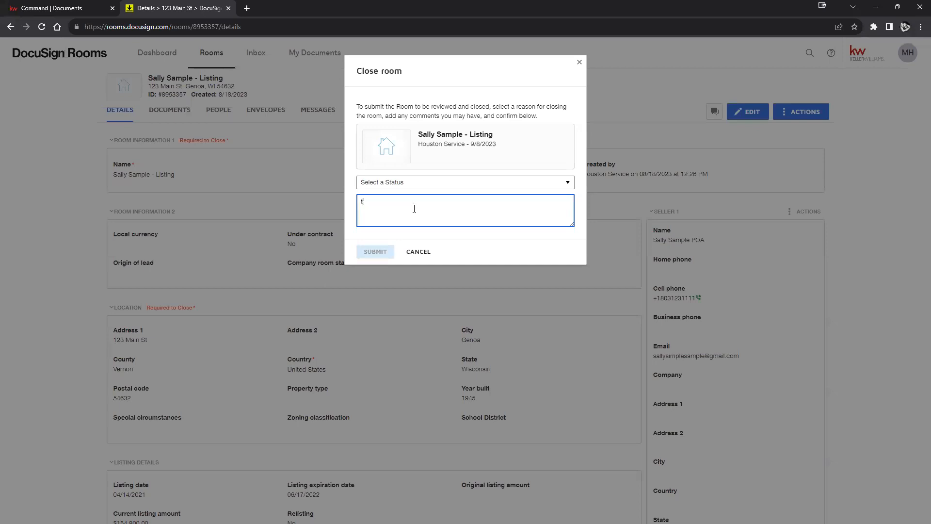
text(est room)
click(507, 186)
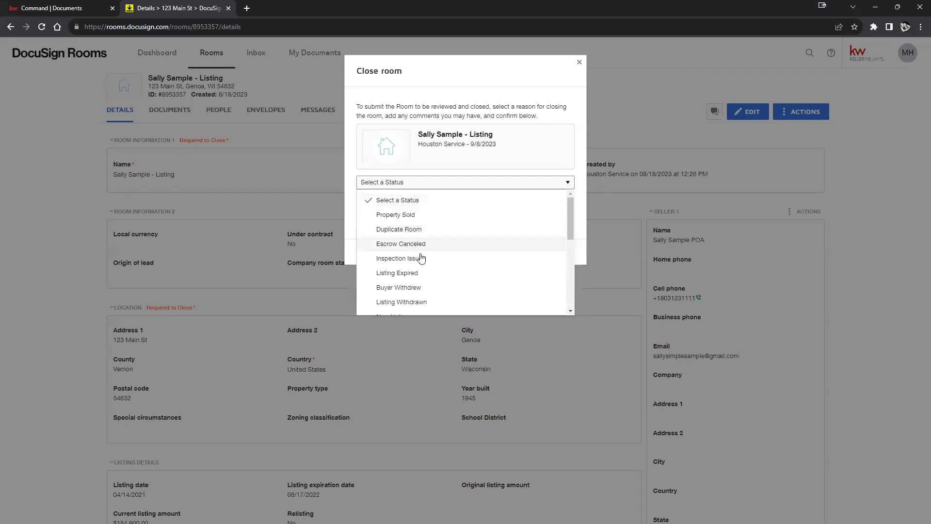
click(416, 273)
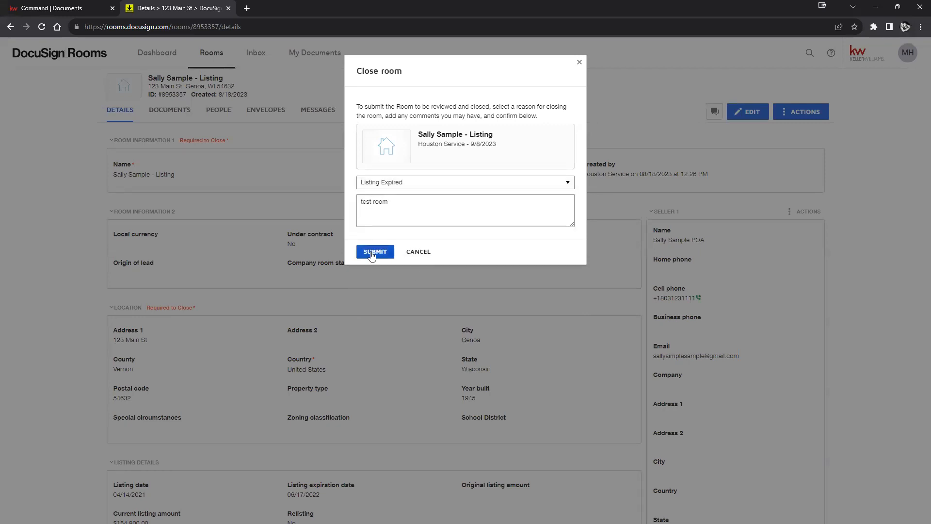
click(371, 253)
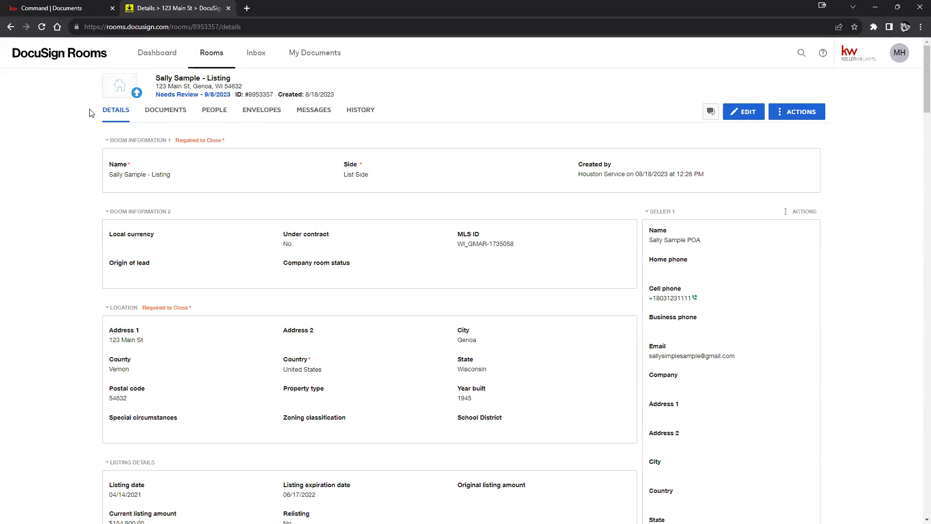
click(215, 61)
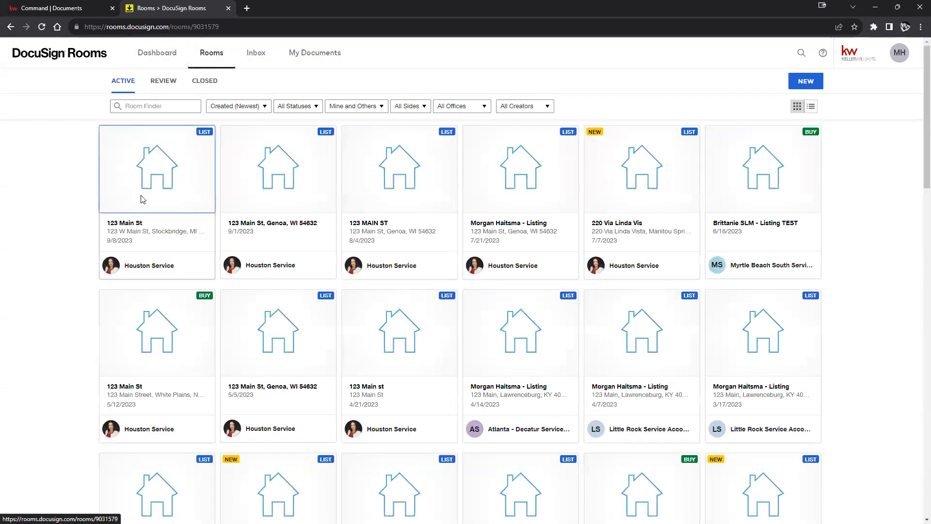
Step: Open the 123 Main St Broker Demand envelope and resend it as a reminder to outstanding recipients
click(142, 200)
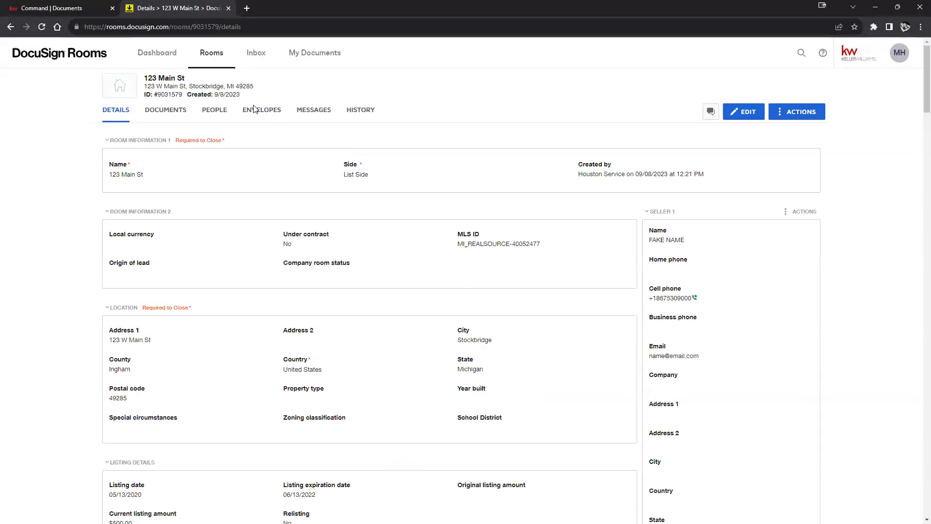
click(255, 109)
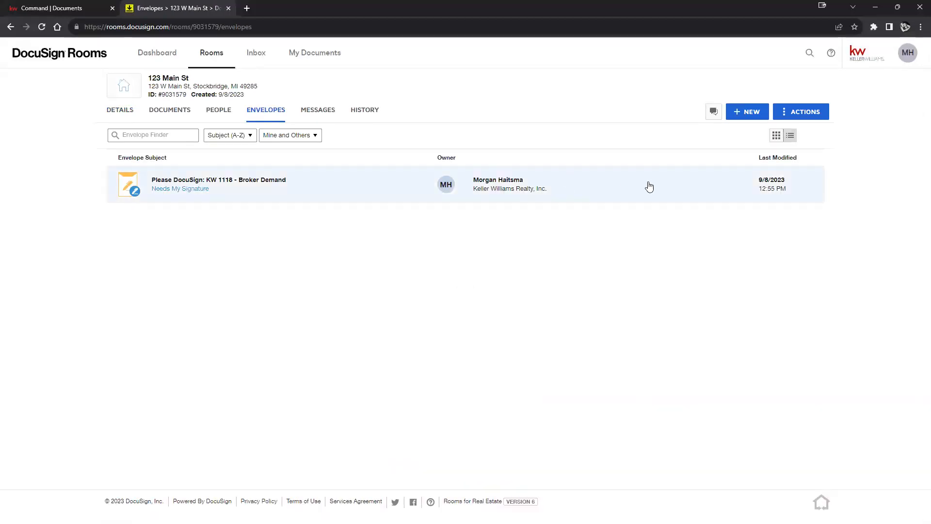
click(232, 190)
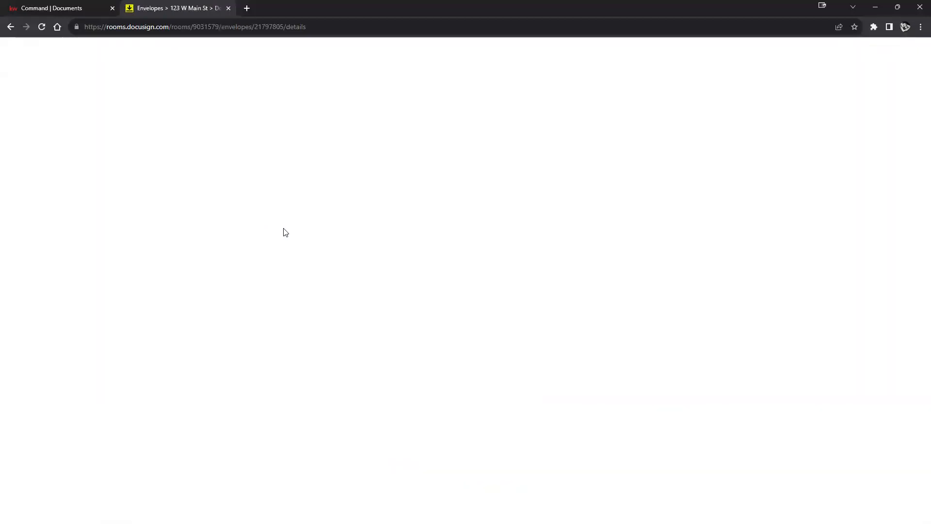
click(404, 174)
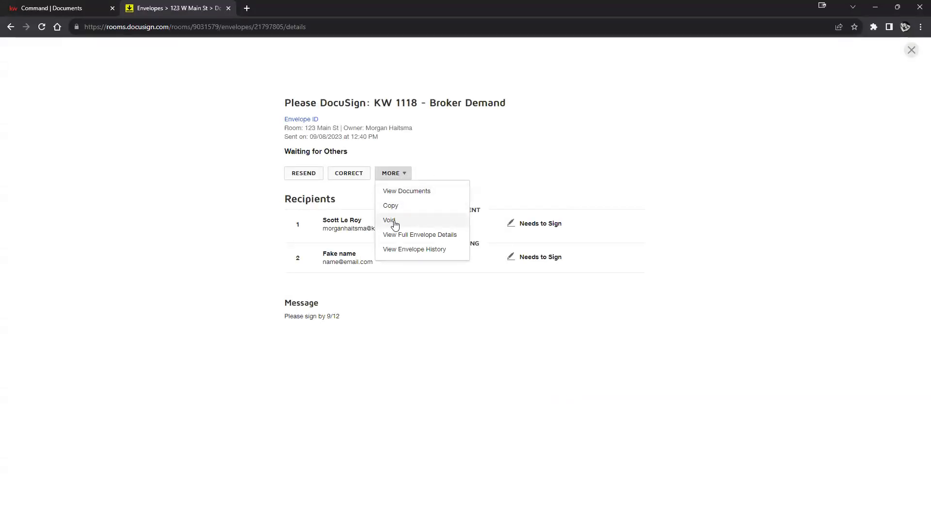
click(609, 184)
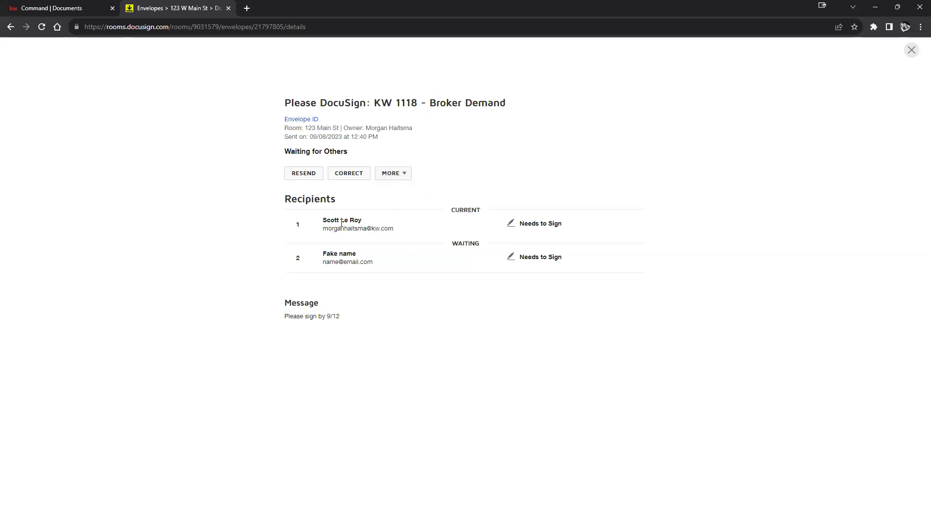
drag(324, 234, 396, 232)
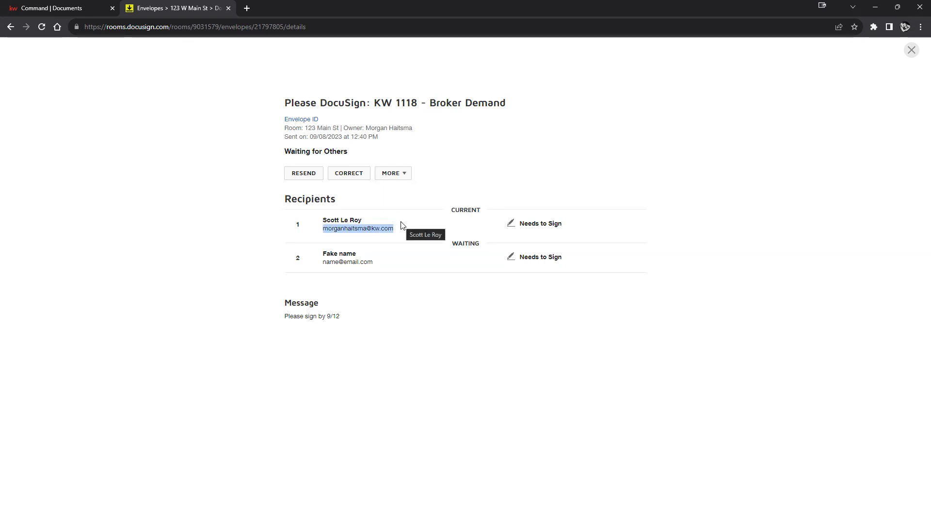
click(293, 174)
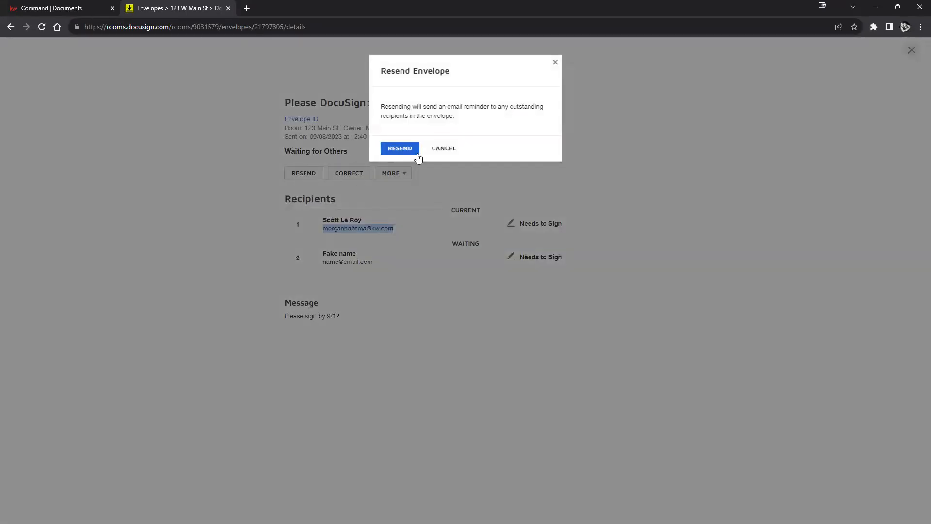
click(395, 149)
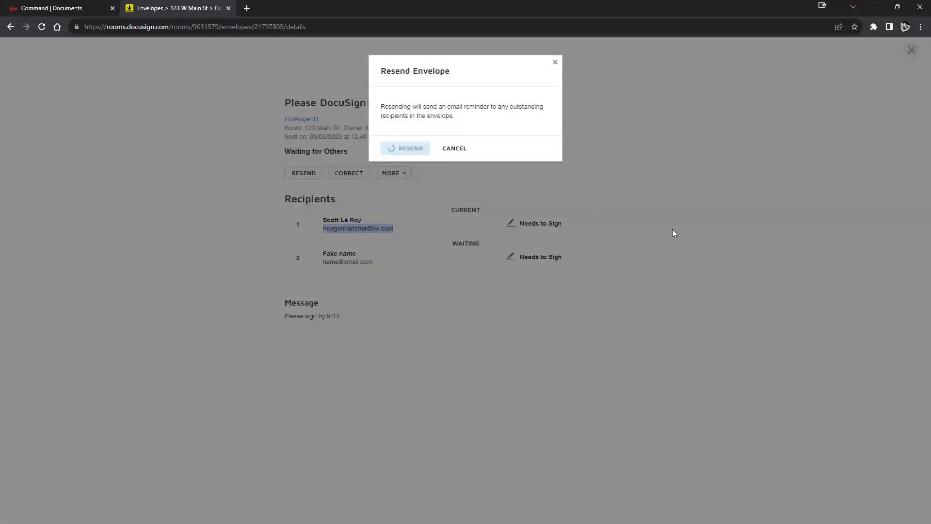